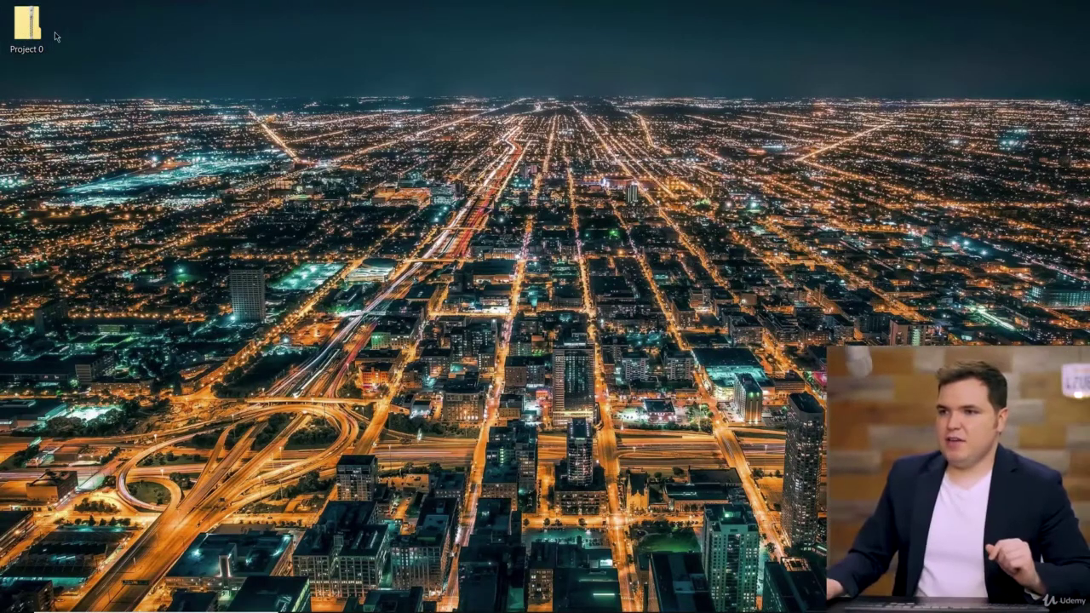
Extract the zipped Project 0 archive to the desktop and open the nested Project 0 folder inside the extracted one.
right_click(29, 31)
click(47, 61)
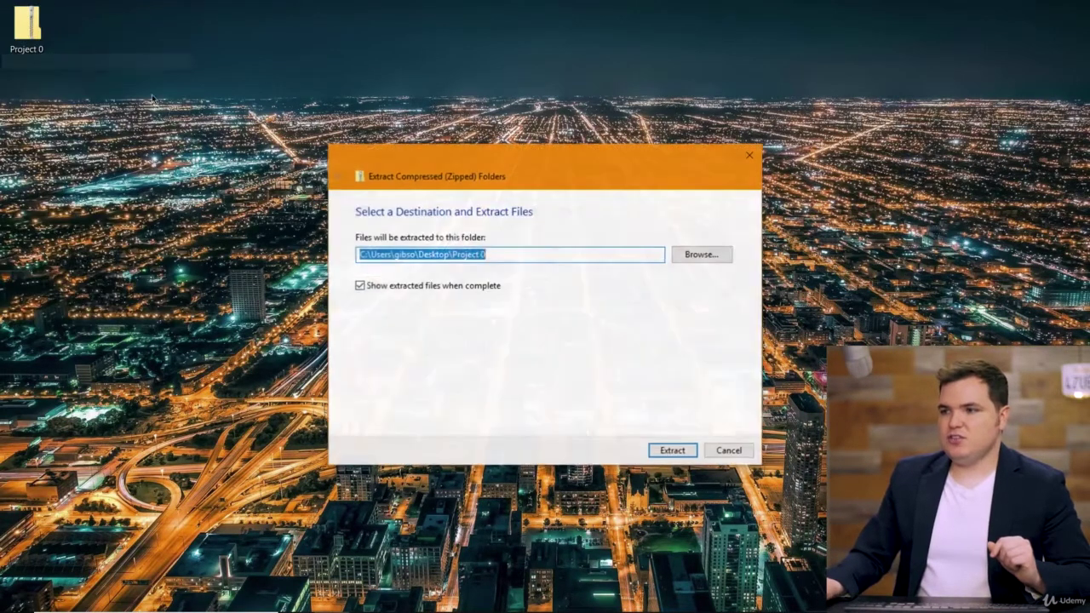
click(675, 451)
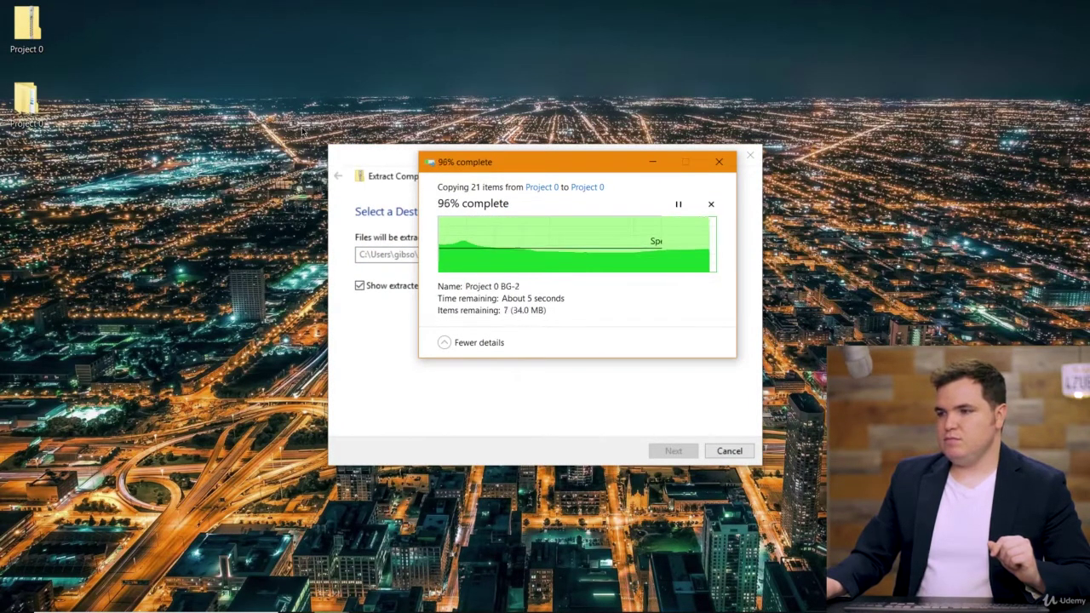
double_click(32, 108)
double_click(353, 134)
drag(441, 53, 496, 52)
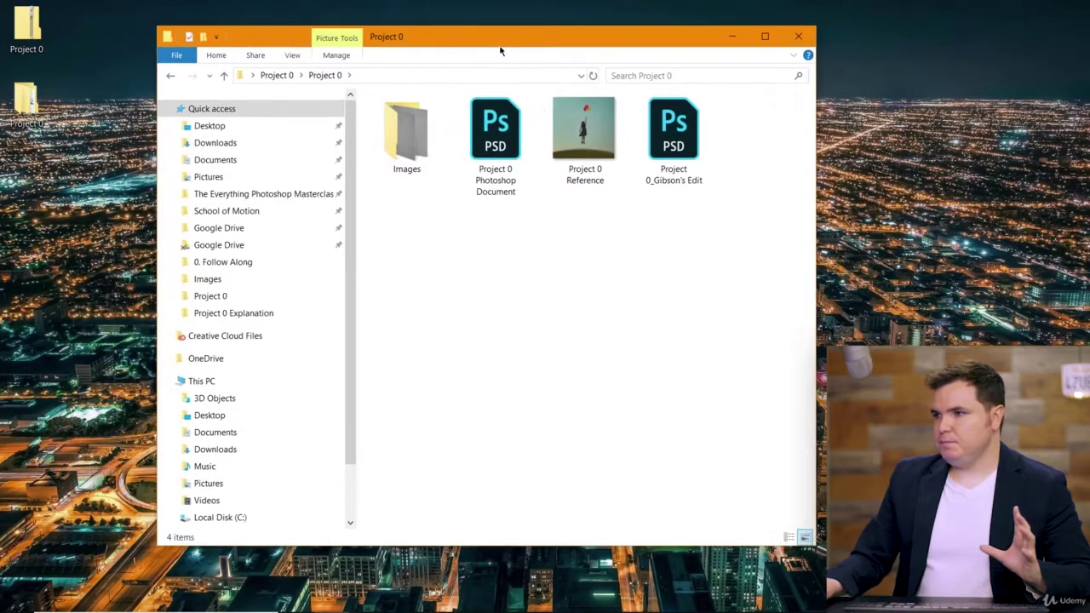
View the Project 0 Reference image, and look through the Images folder and its BG Pano subfolder.
double_click(581, 125)
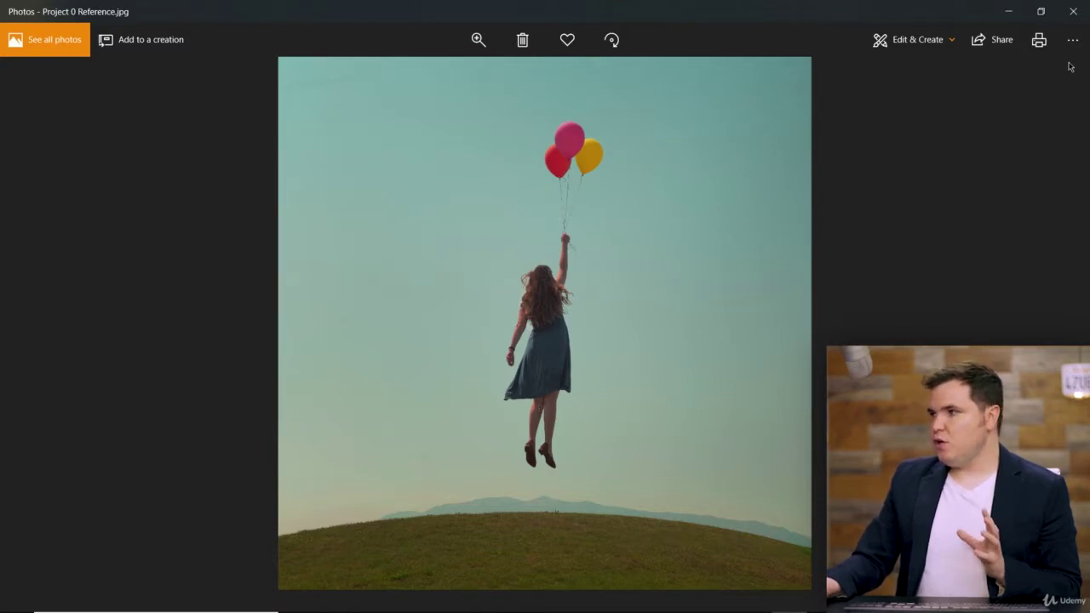
click(1079, 11)
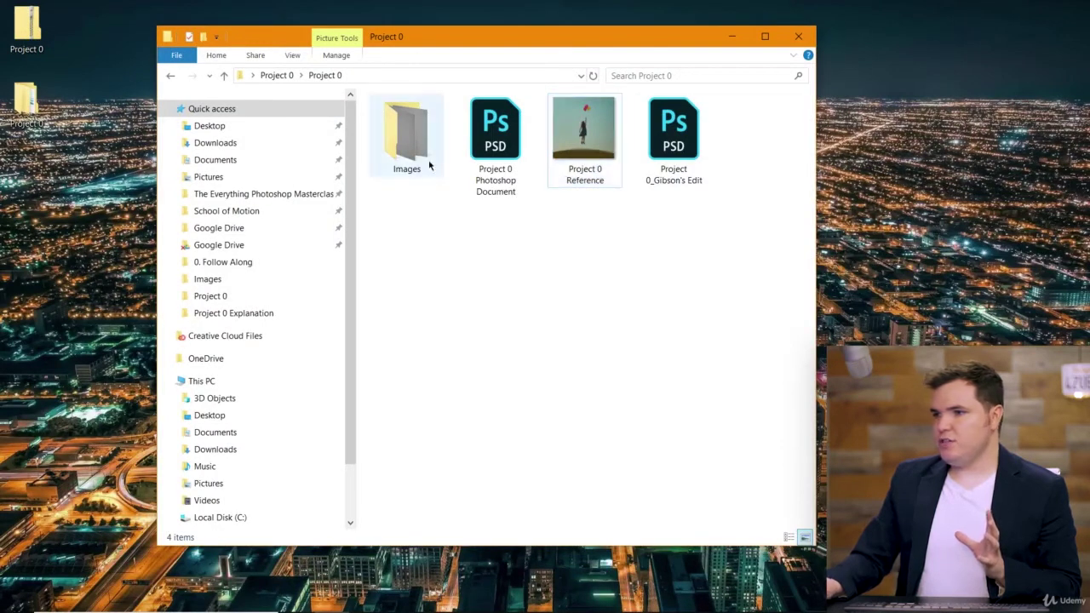
click(412, 138)
double_click(413, 138)
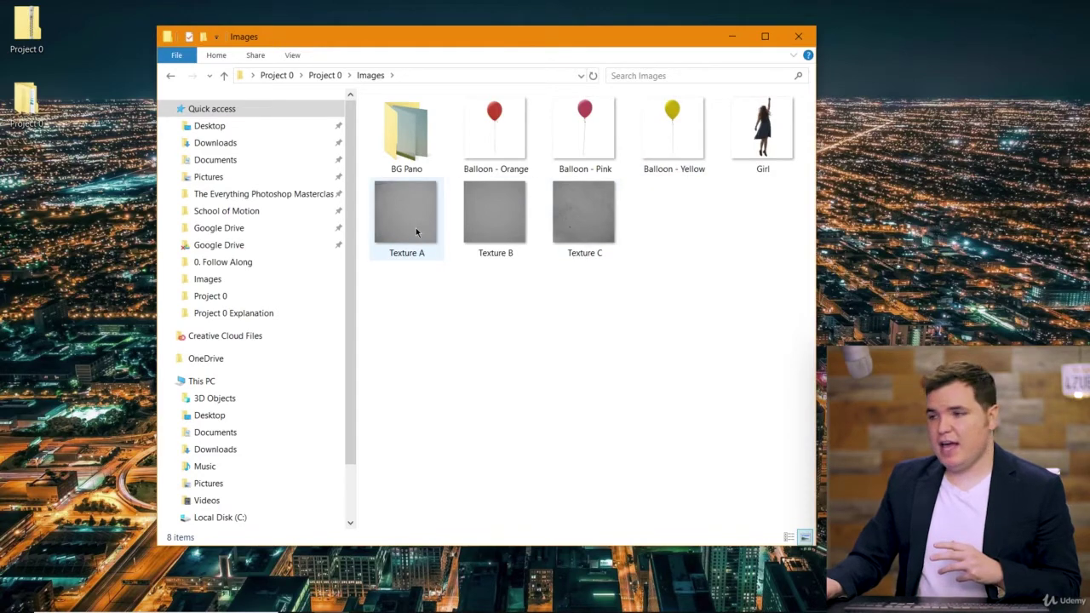
double_click(415, 135)
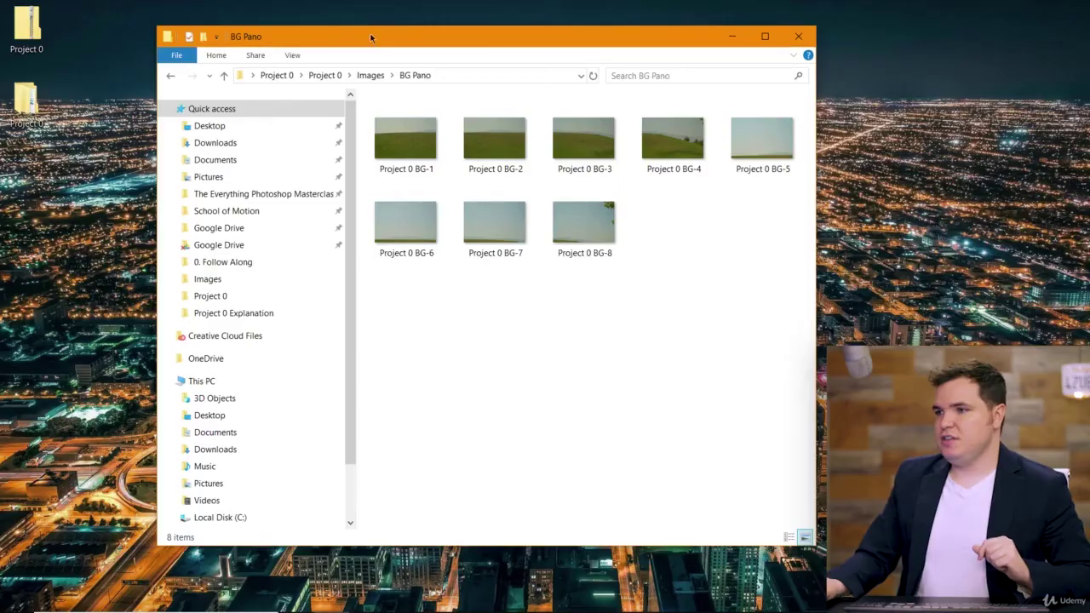
click(371, 75)
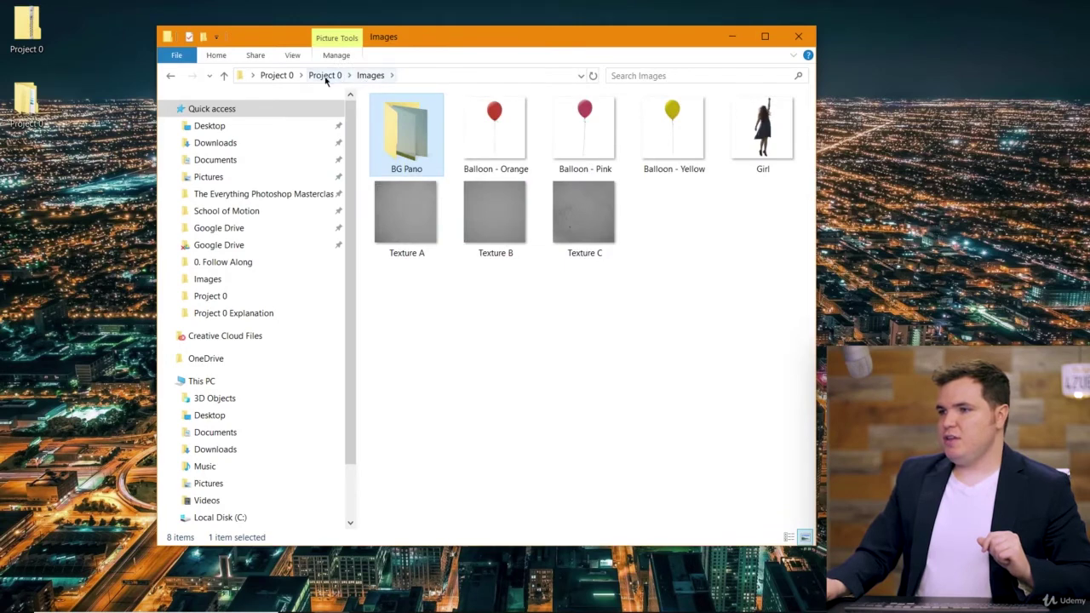
click(326, 75)
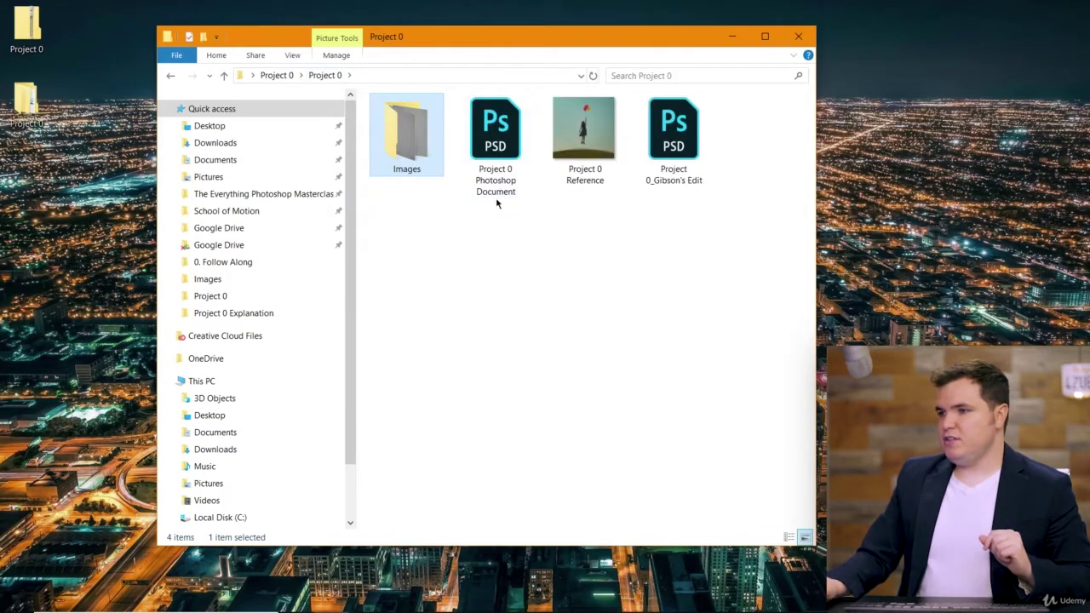
Open the Project 0 Photoshop Document file from the Project 0 folder in Photoshop.
click(503, 235)
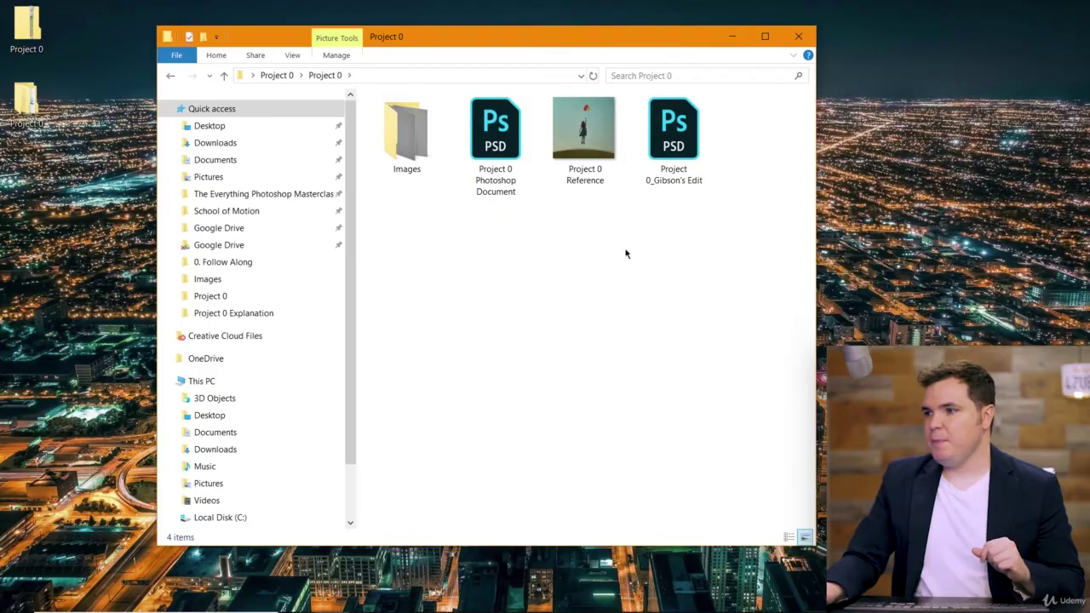
click(497, 141)
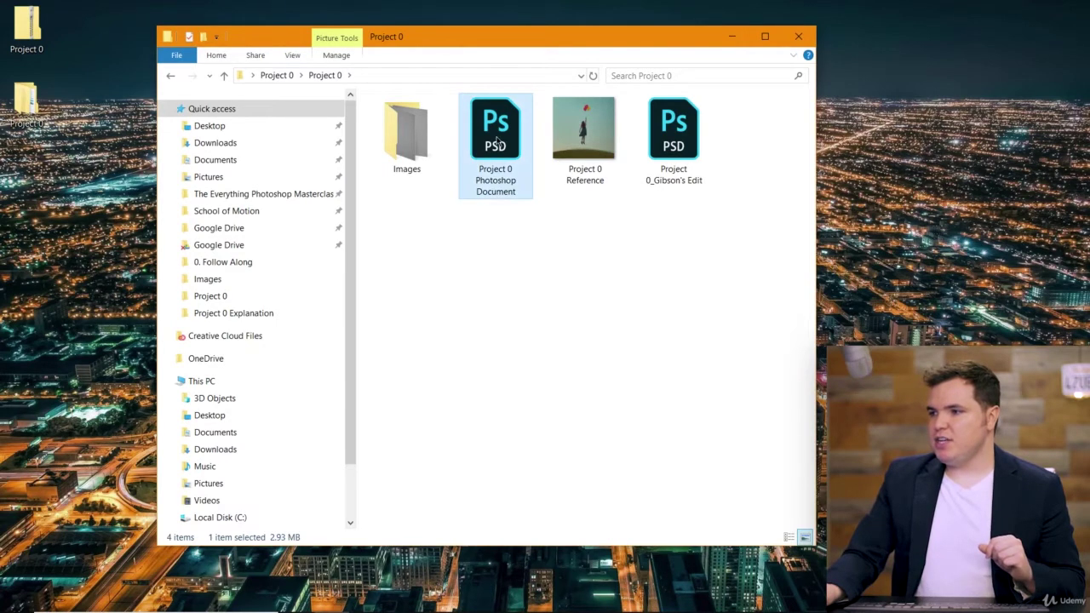
double_click(497, 140)
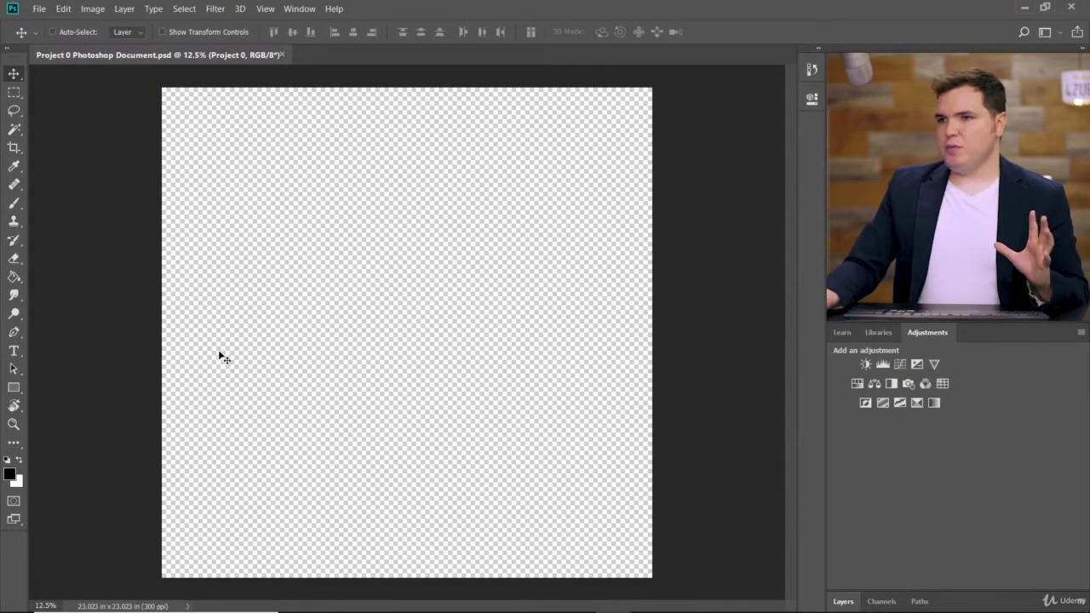
Photomerge the images Project 0 BG-1 to BG-8 from the BG Pano folder, using Auto layout with Blend Images Together and Vignette Removal.
click(40, 9)
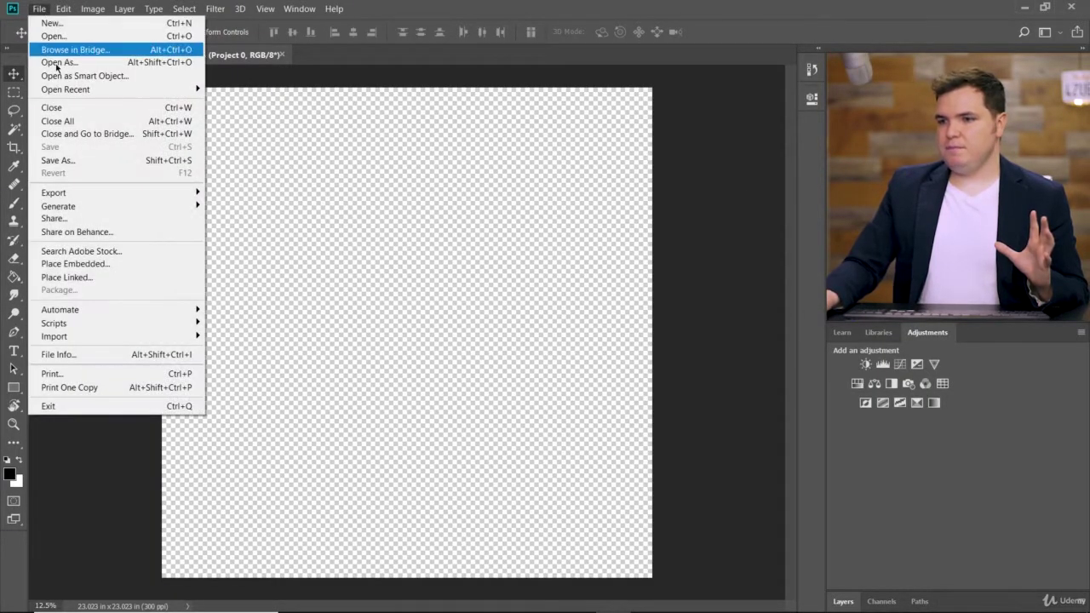
mouse_move(101, 312)
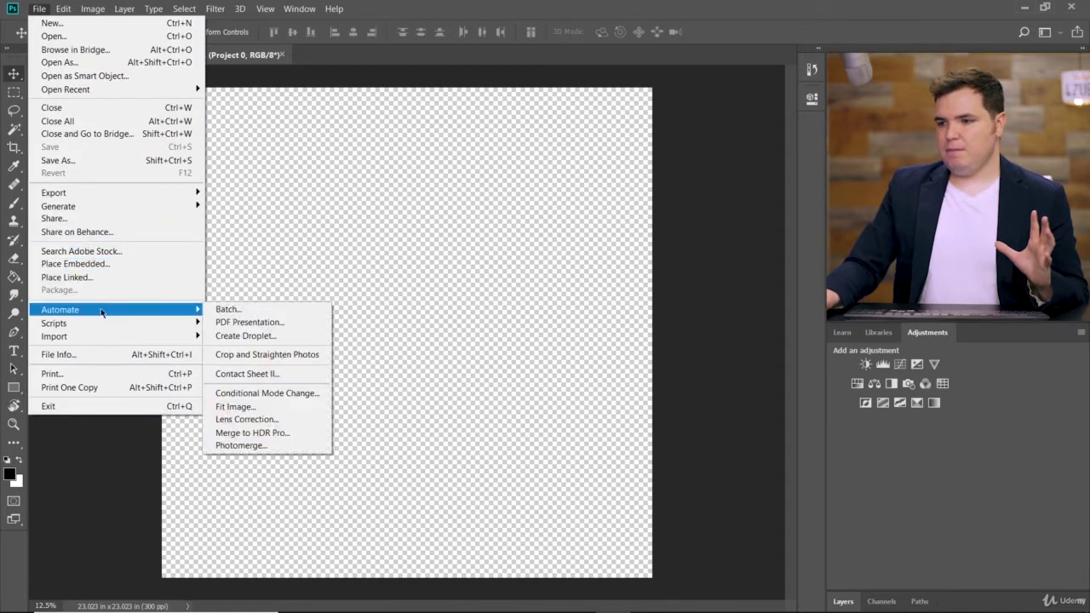
click(275, 452)
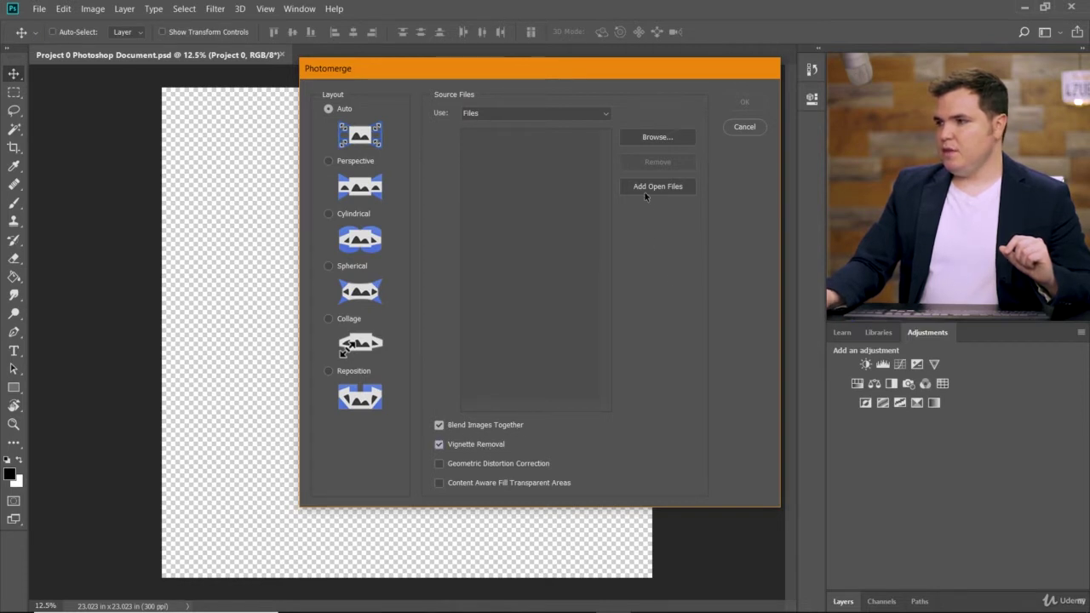
click(647, 138)
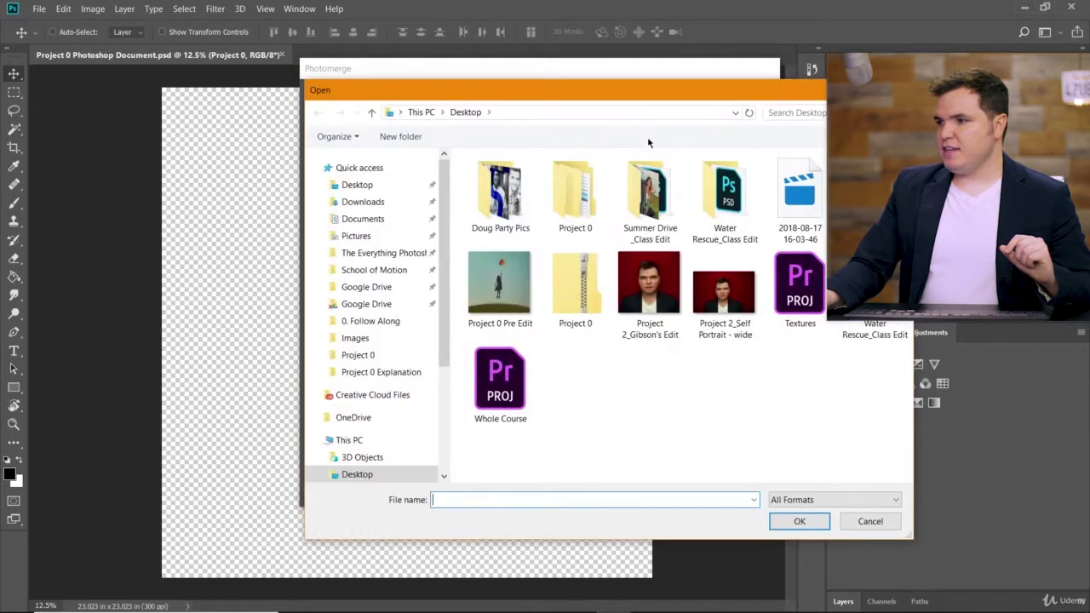
double_click(586, 202)
double_click(499, 194)
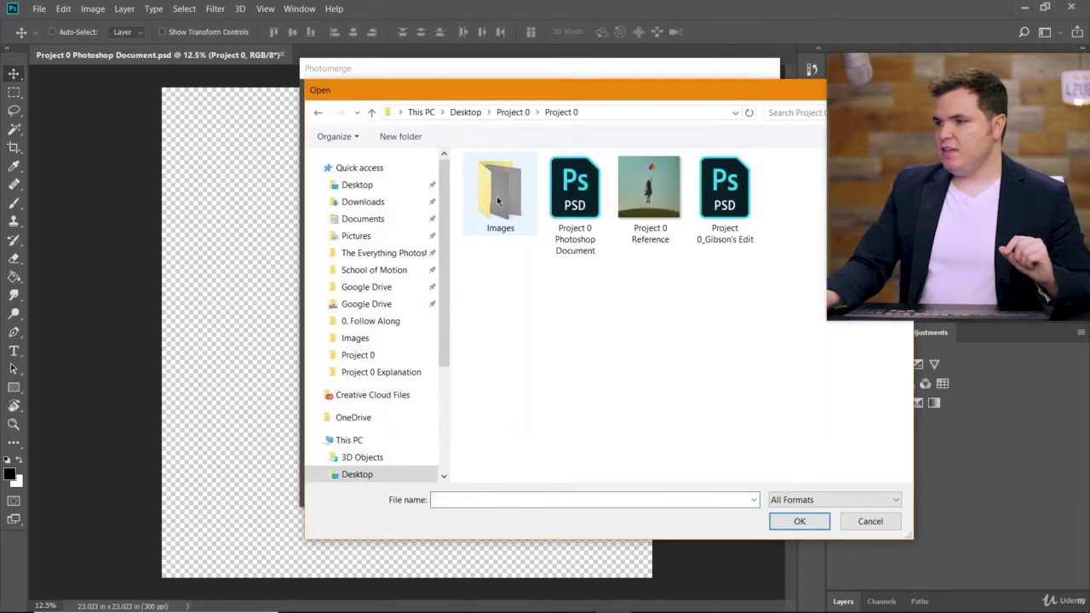
double_click(499, 203)
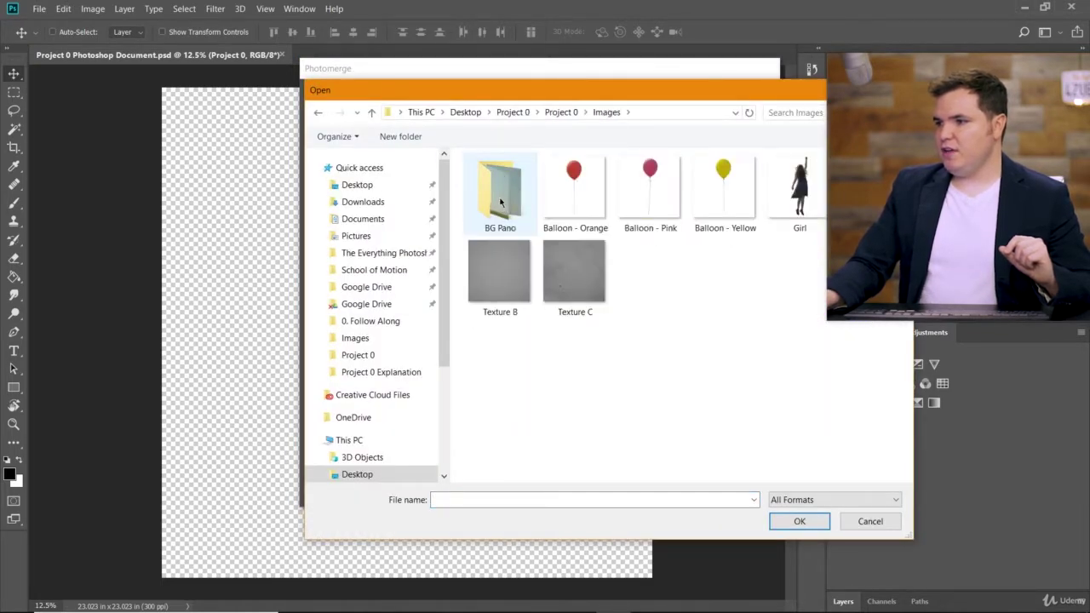
double_click(501, 202)
drag(460, 179, 835, 245)
click(800, 521)
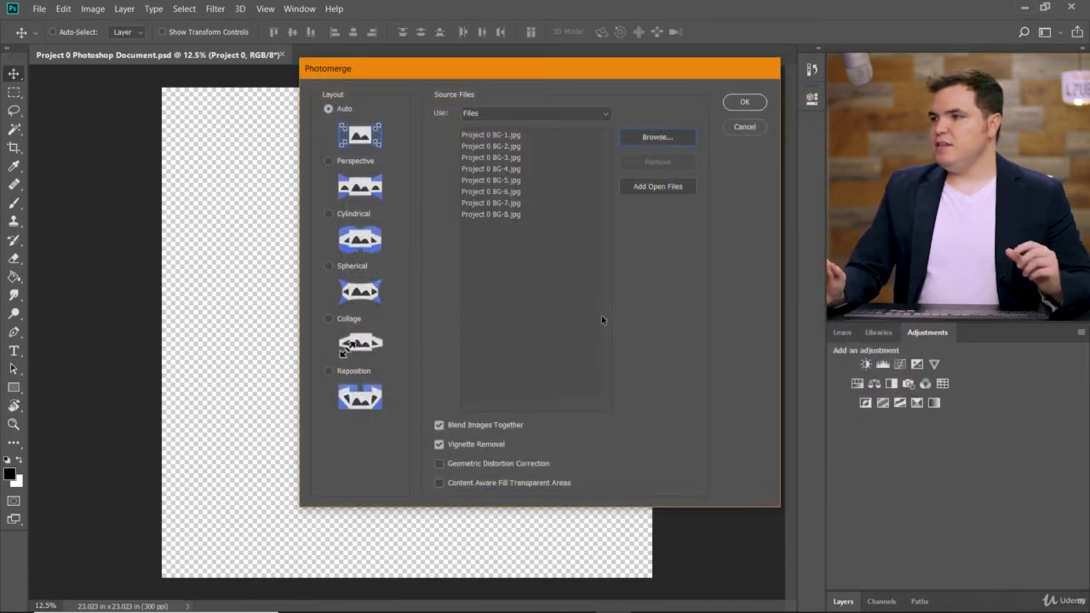
click(742, 103)
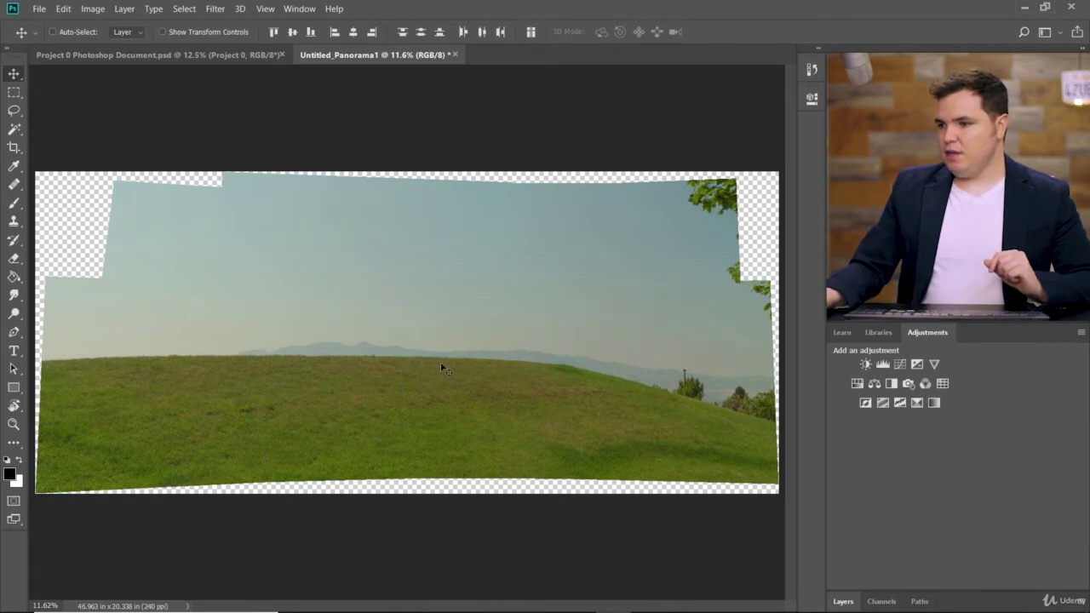
Inspect the merged panorama up close and expand the Layers panel to show its image layers.
scroll(441, 368, up, 5)
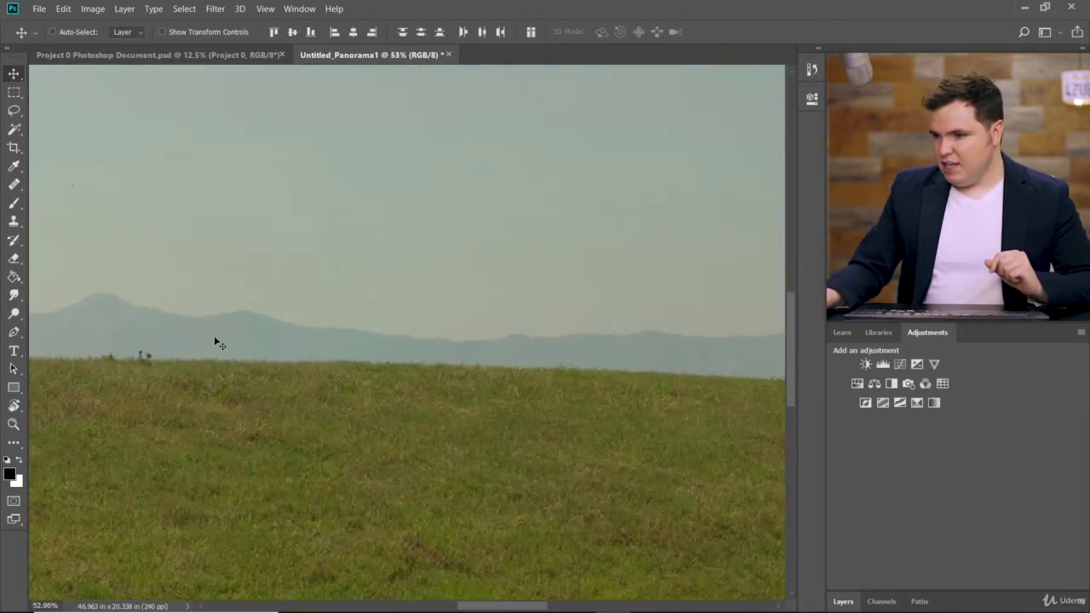
scroll(176, 344, down, 4)
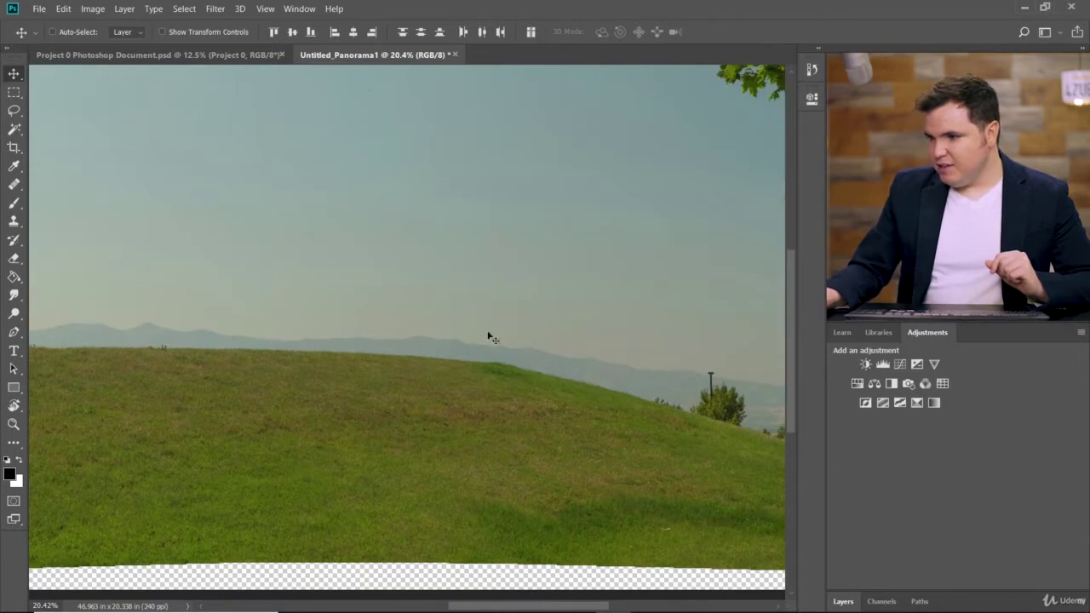
scroll(203, 338, down, 3)
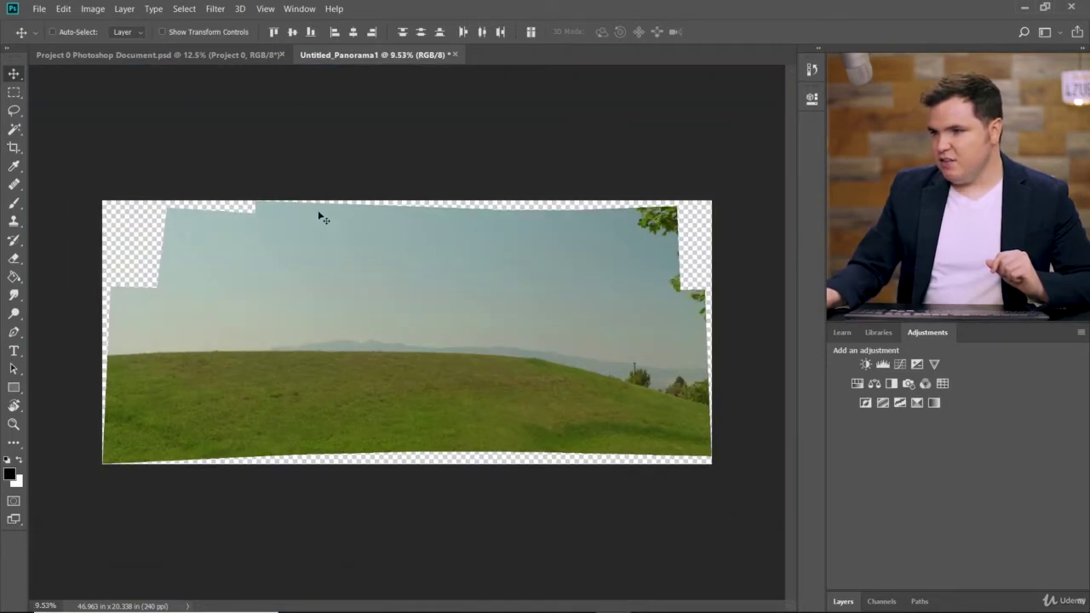
scroll(382, 362, up, 1)
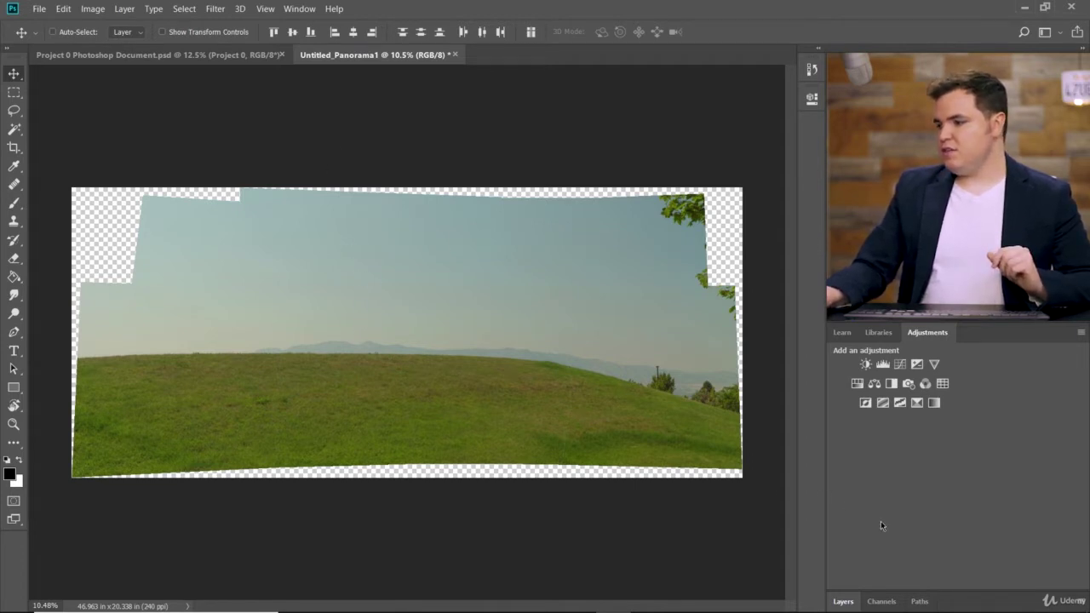
click(843, 602)
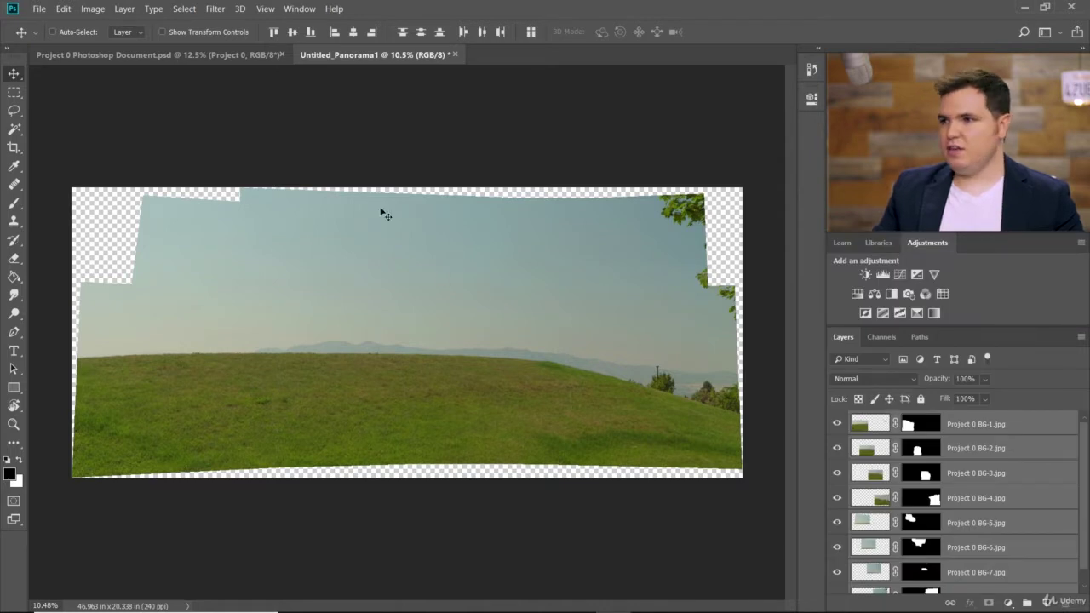
click(299, 9)
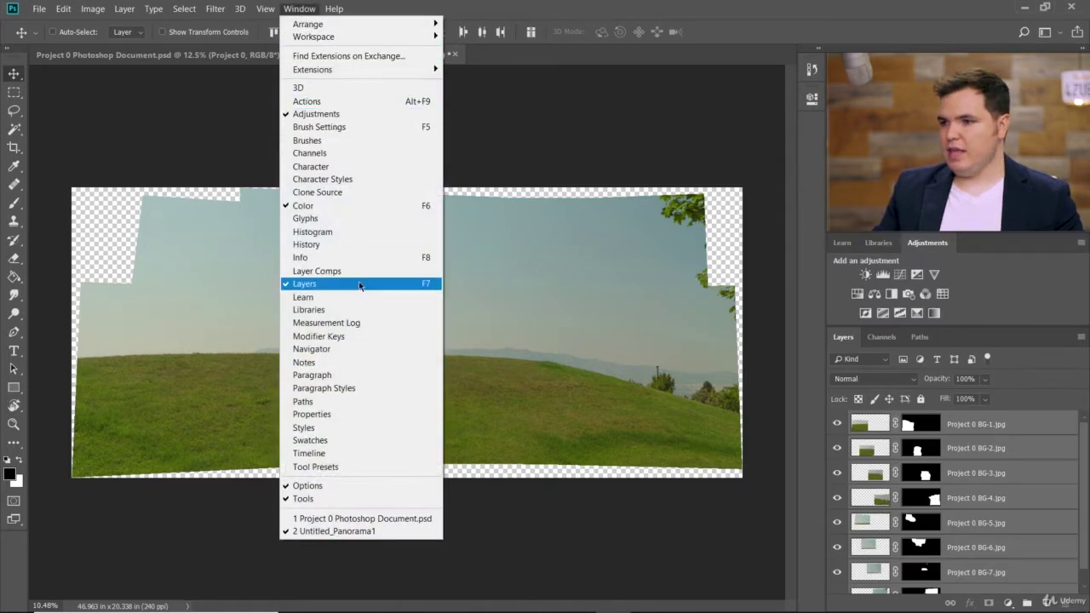
key(Escape)
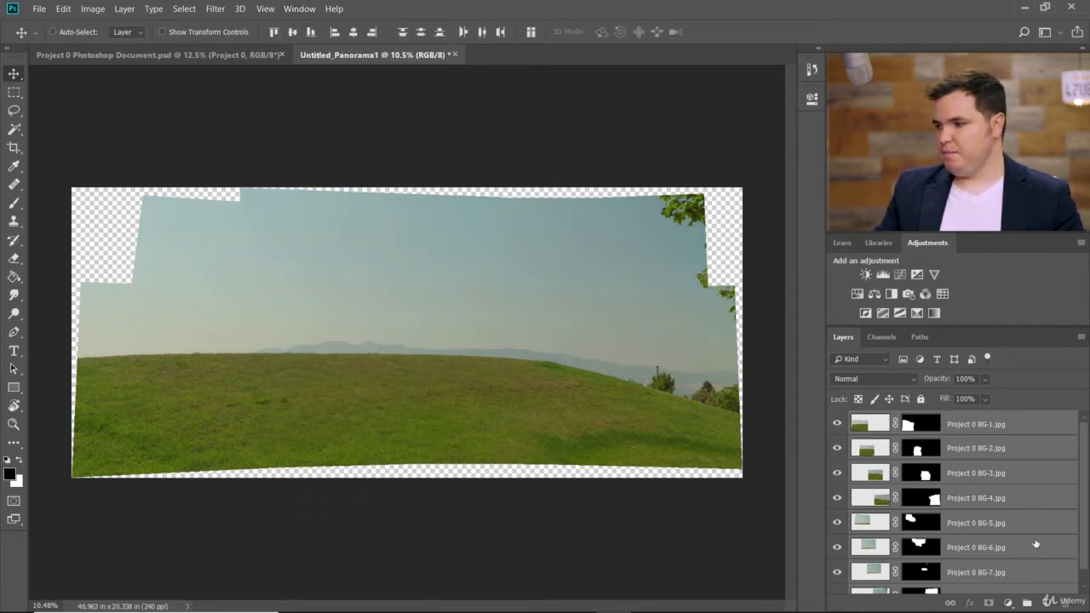
right_click(1035, 449)
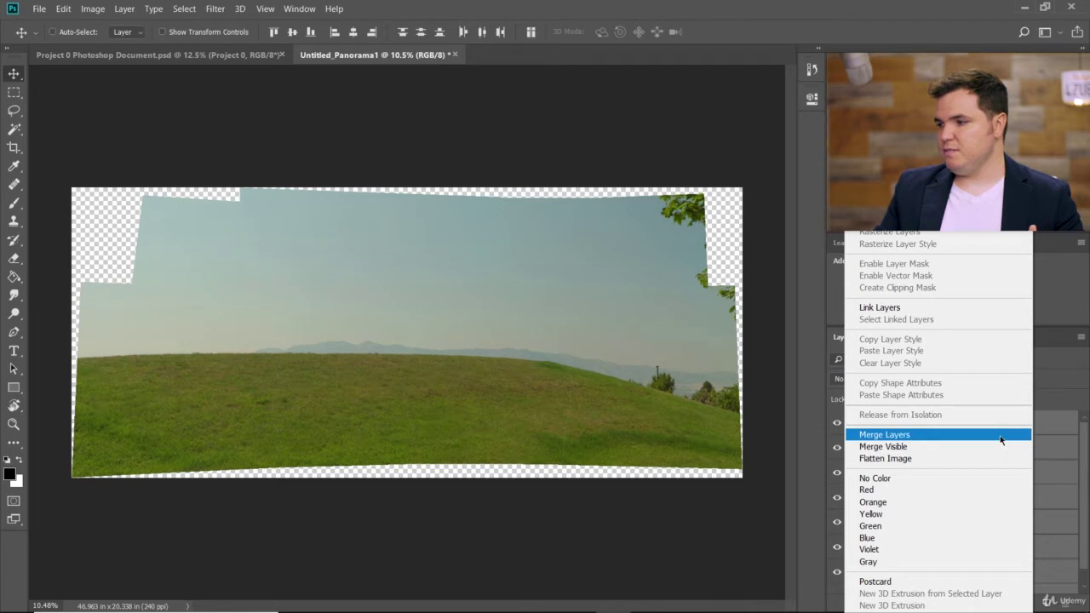
click(1001, 440)
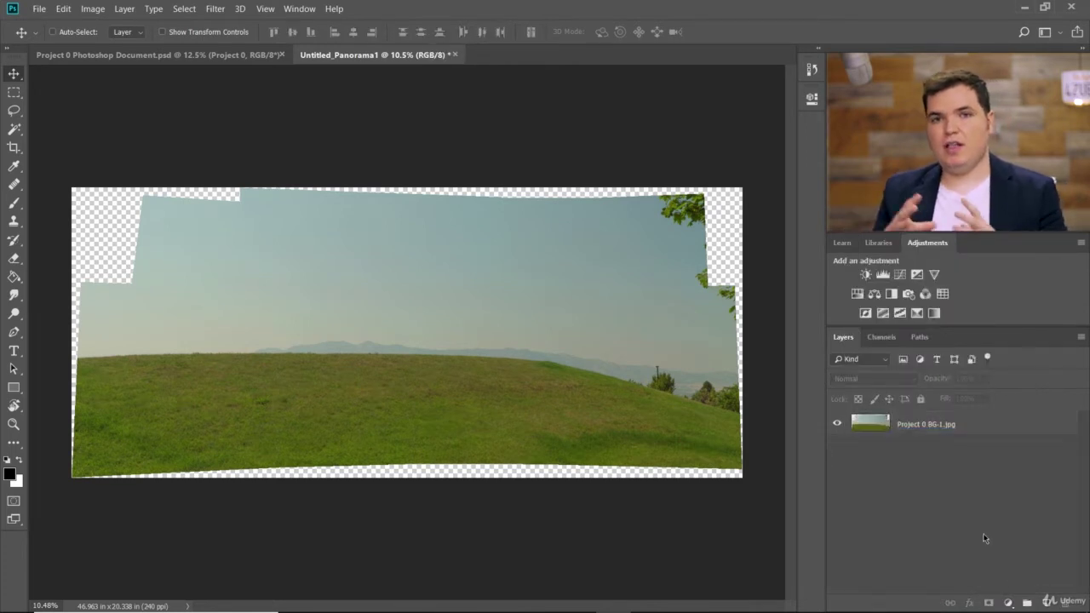
key(ctrl+z)
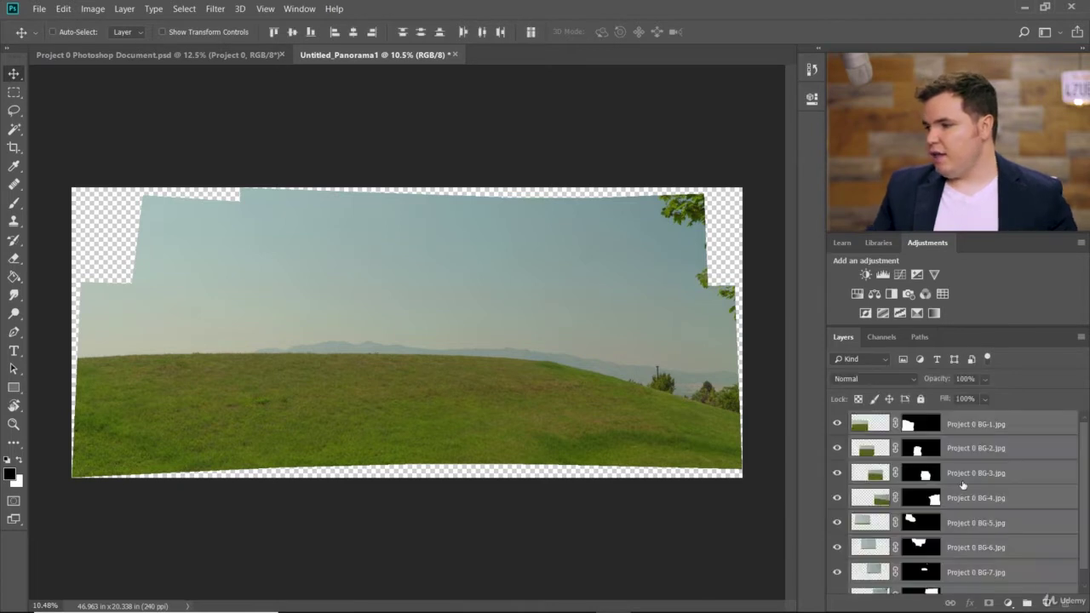
Select all the panorama's layers from Project 0 BG-1.jpg to Project 0 BG-8.jpg and merge them into one layer.
click(958, 428)
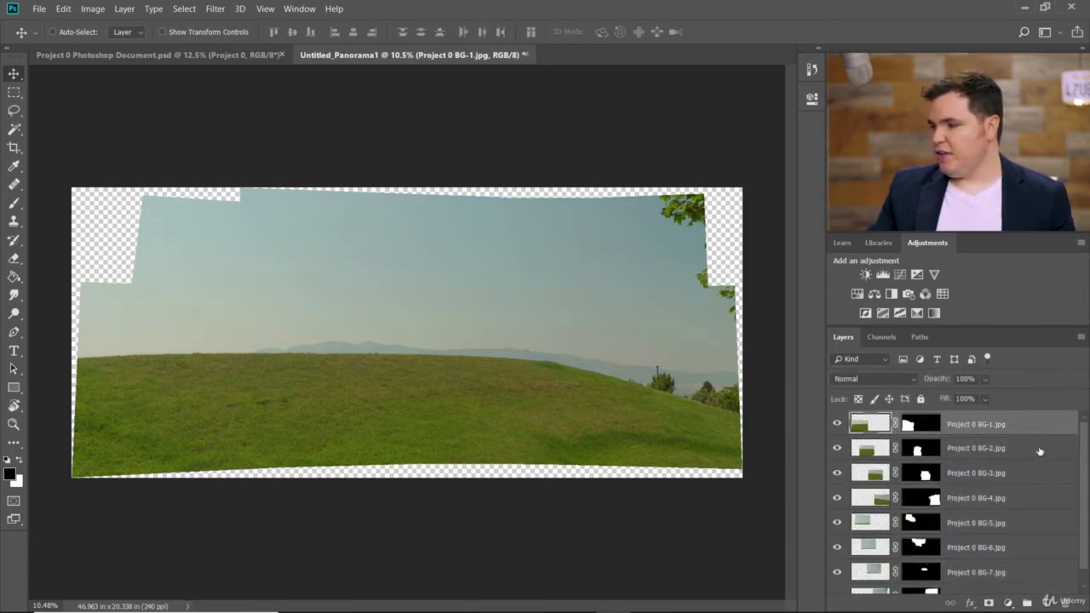
scroll(1041, 457, down, 1)
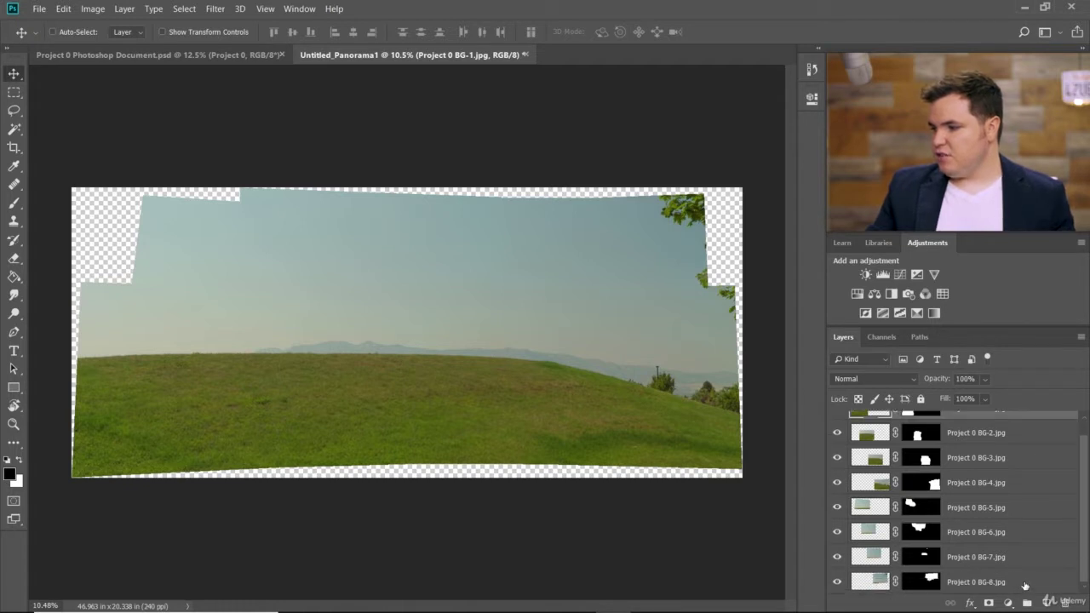
shift+click(1024, 586)
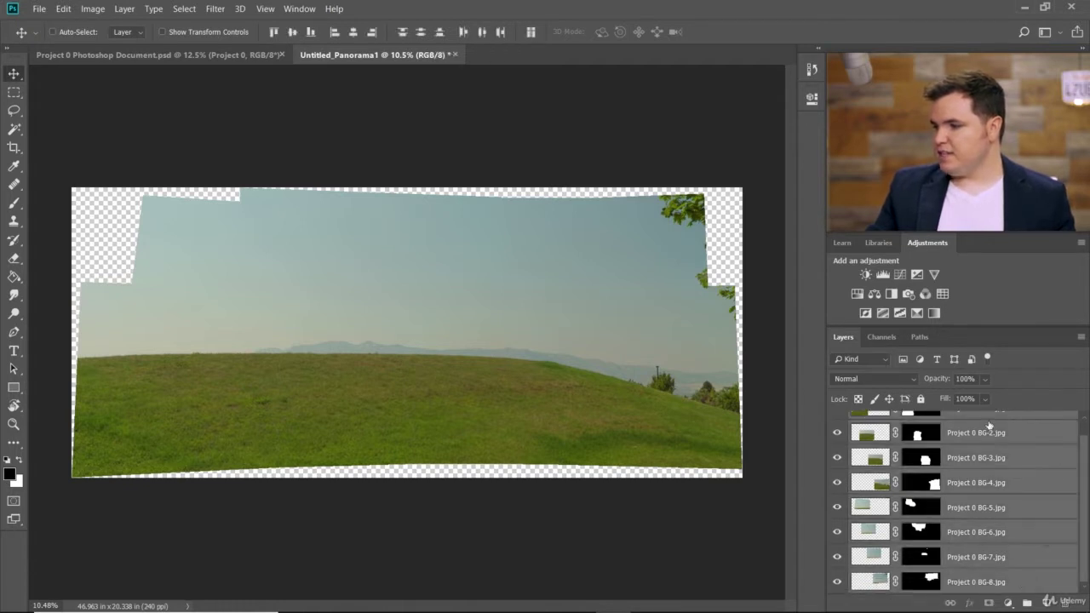
scroll(982, 488, up, 1)
right_click(1034, 444)
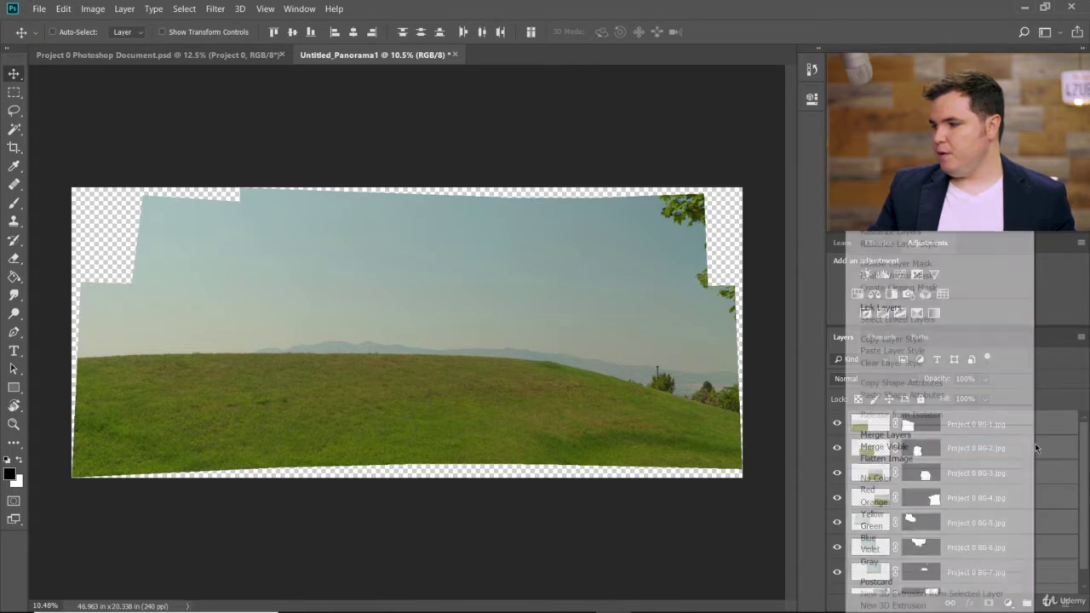
click(1003, 436)
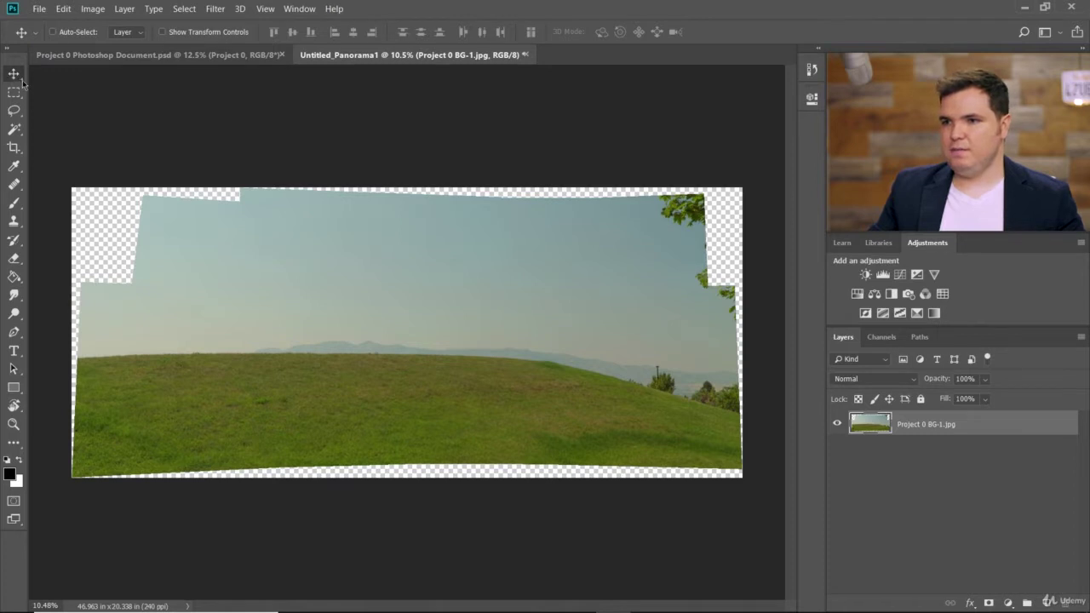
Copy the merged panorama layer into Project 0 Photoshop Document.psd and close the Untitled_Panorama1 document without saving.
drag(309, 244, 412, 355)
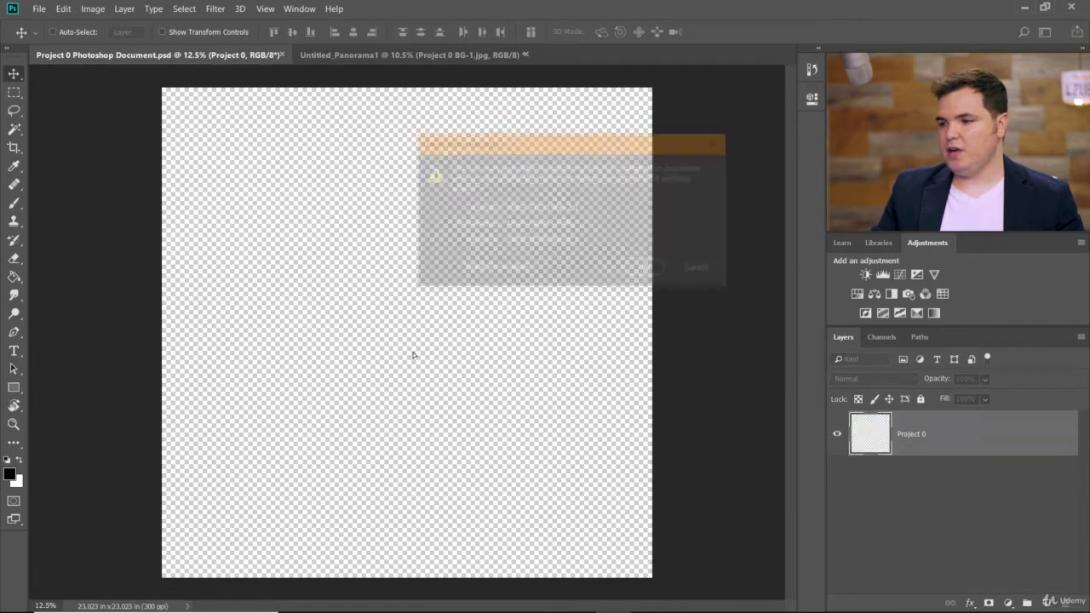
click(647, 269)
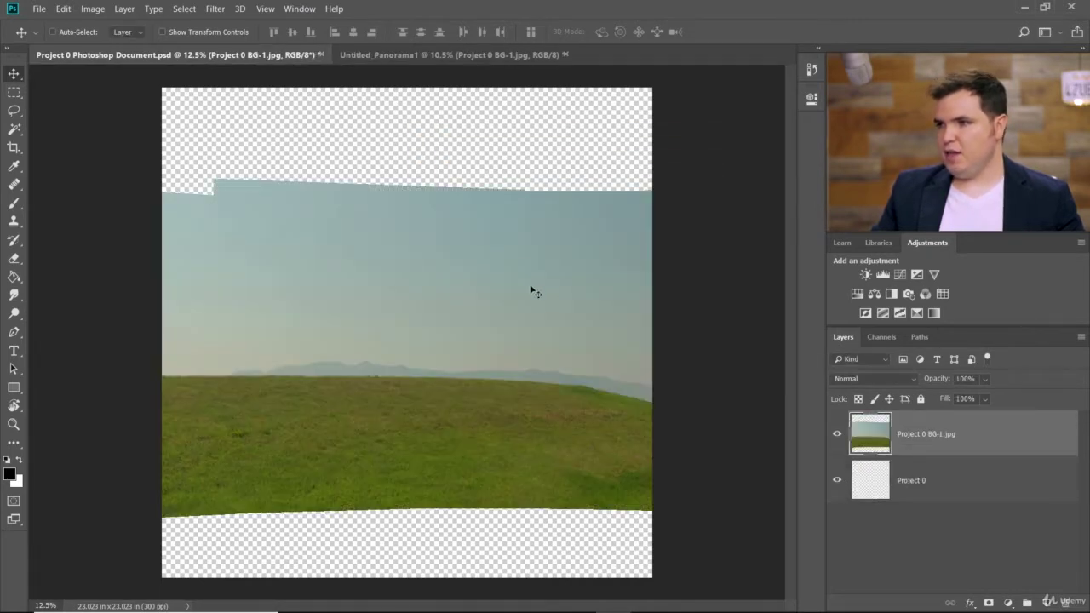
click(498, 56)
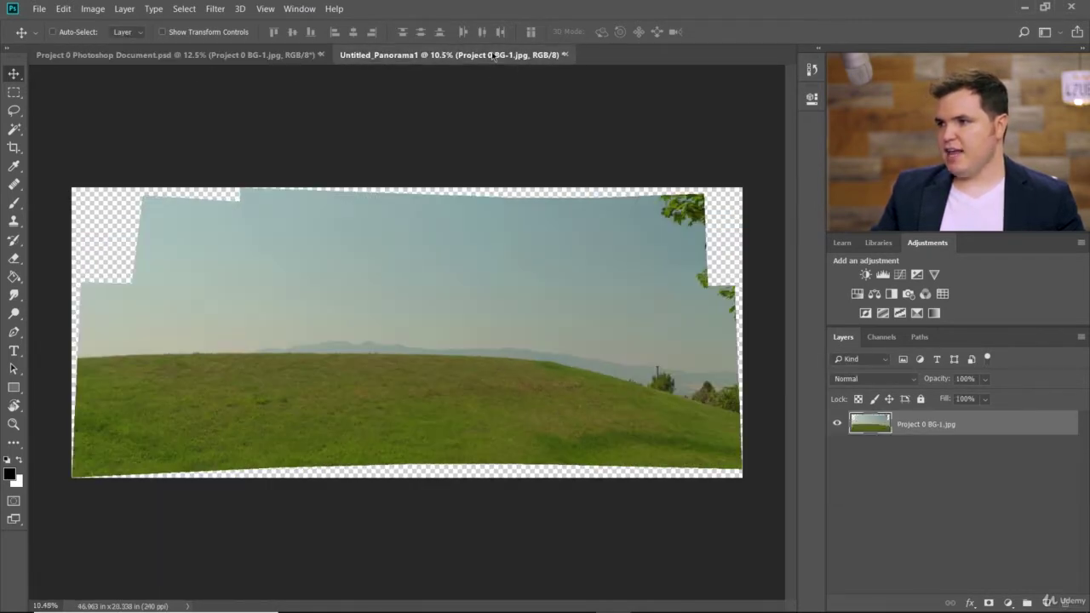
click(569, 56)
click(569, 243)
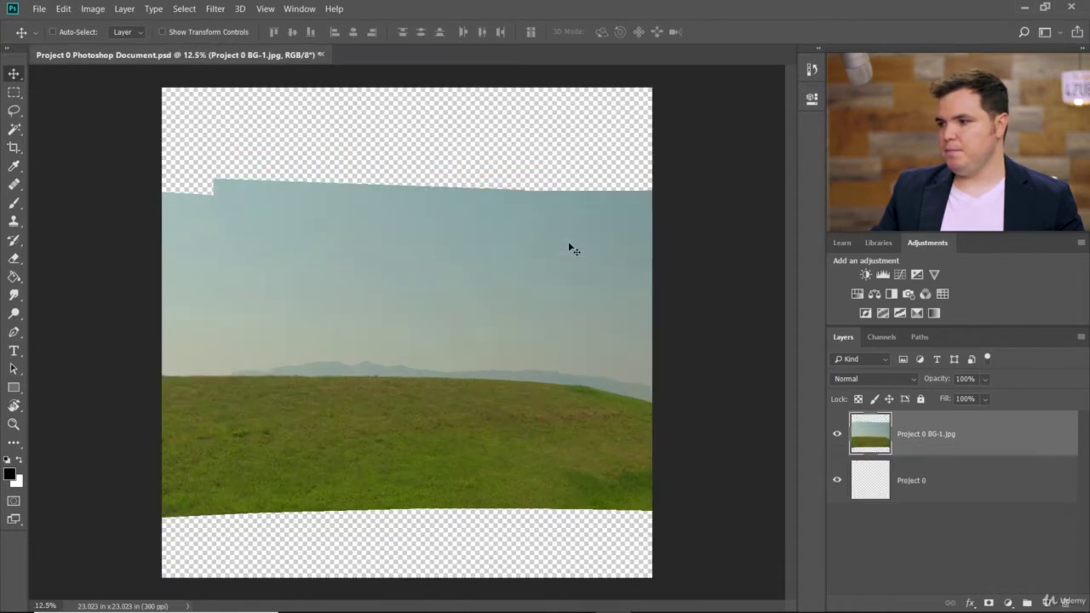
Move the panorama layer down until the grass meets the canvas's lower edge, and duplicate it as Project 0 BG-1.jpg copy.
scroll(486, 321, down, 2)
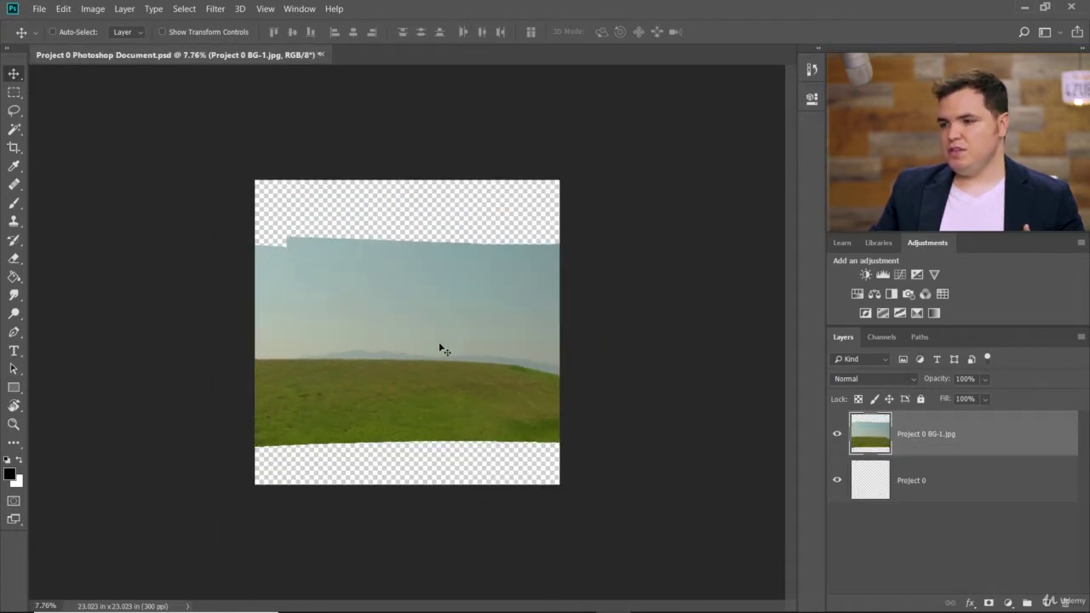
drag(406, 288, 410, 328)
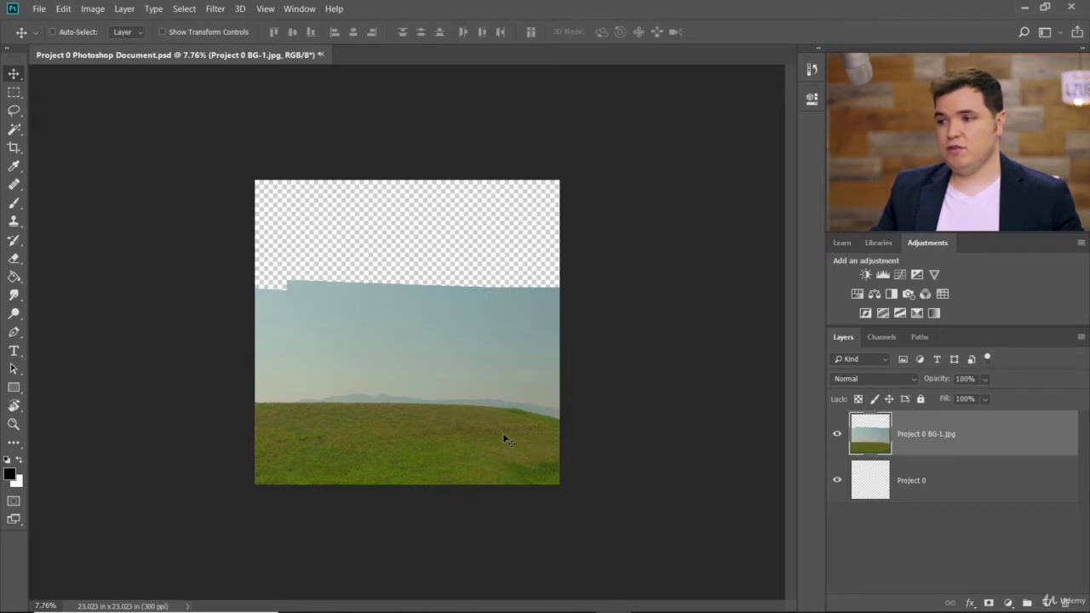
right_click(1025, 435)
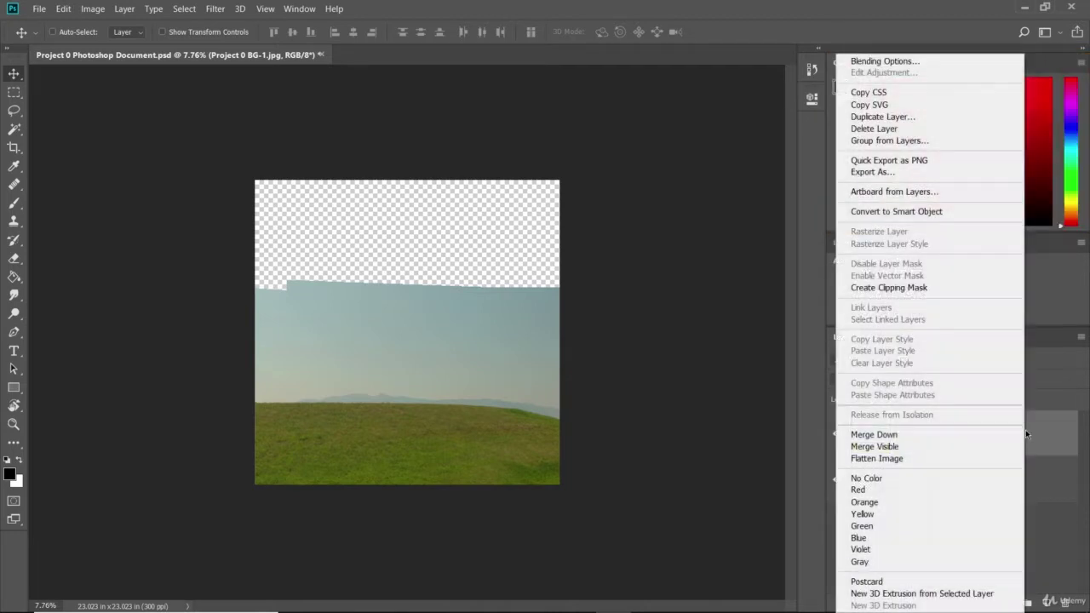
click(932, 124)
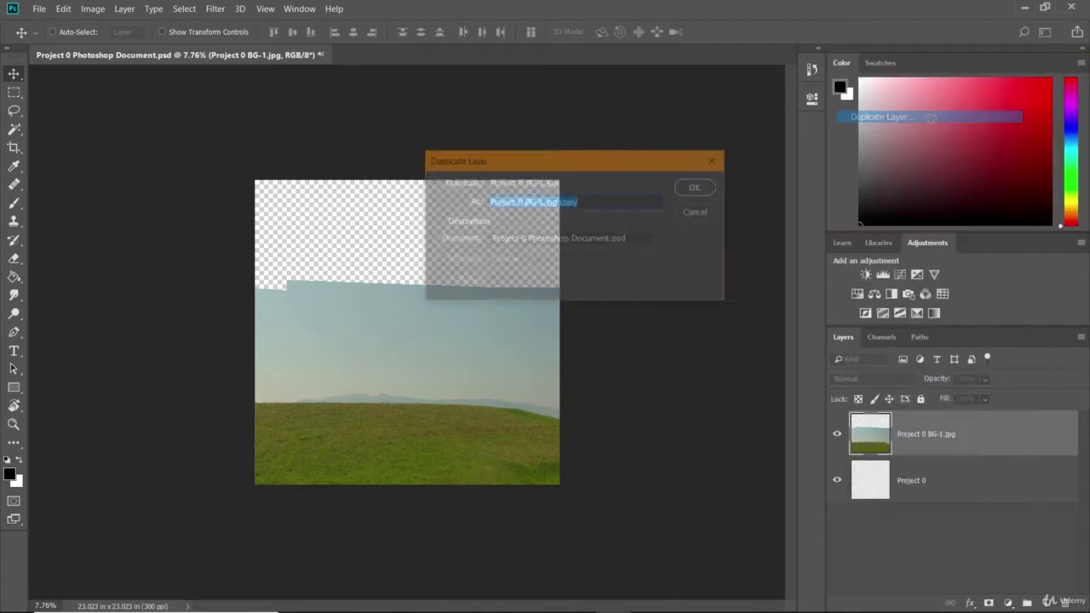
click(696, 185)
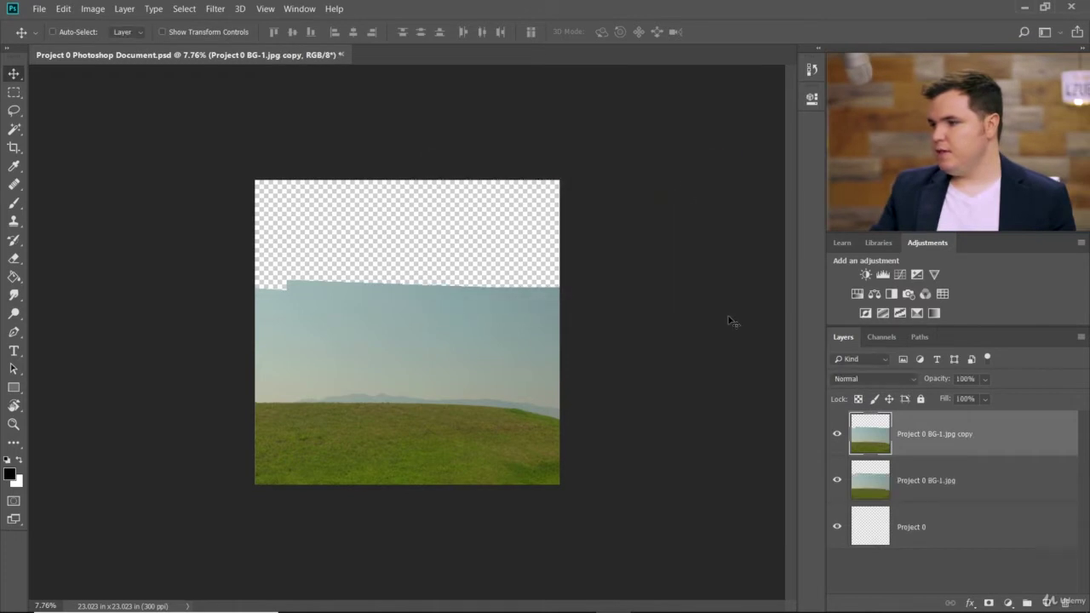
Compare the two panorama layers by toggling their visibility, leaving Project 0 BG-1.jpg copy hidden and Project 0 BG-1.jpg visible and selected.
click(837, 430)
click(837, 480)
click(838, 483)
click(838, 482)
click(837, 482)
click(837, 479)
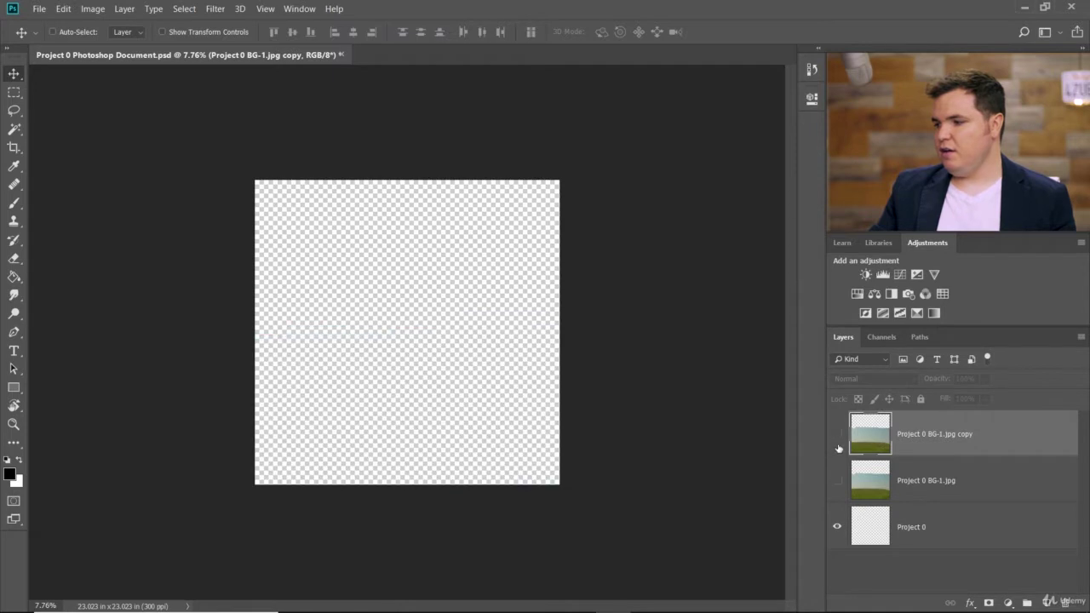
click(837, 439)
click(837, 438)
click(838, 437)
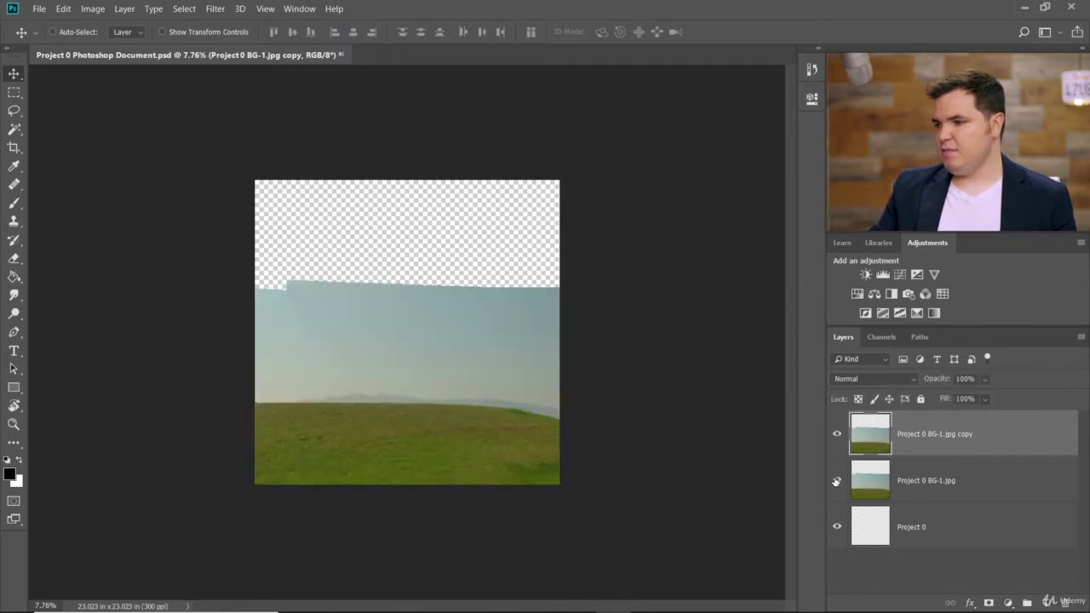
click(838, 437)
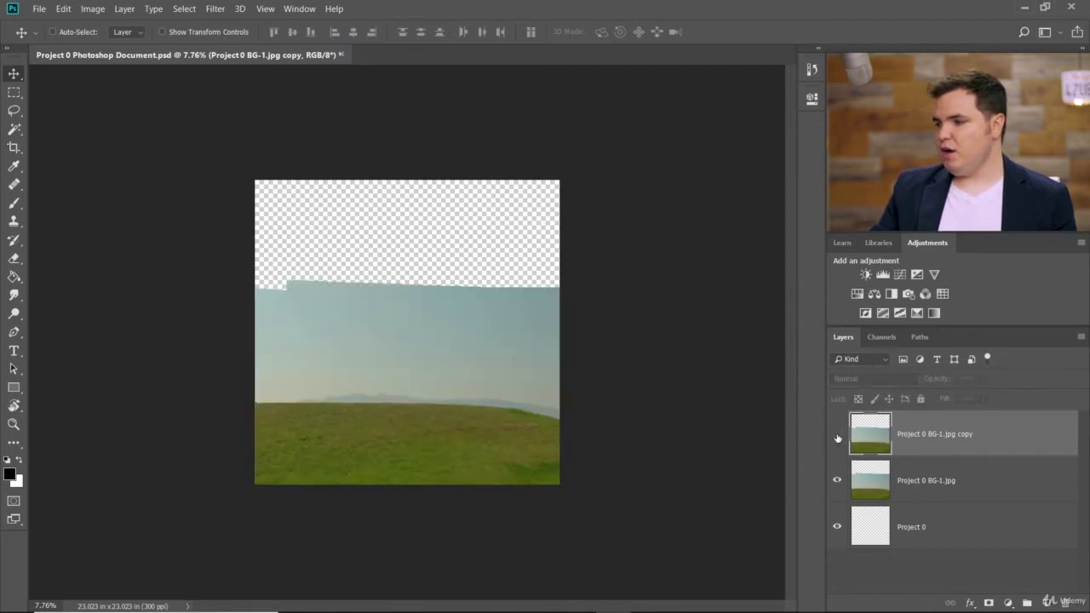
click(1000, 487)
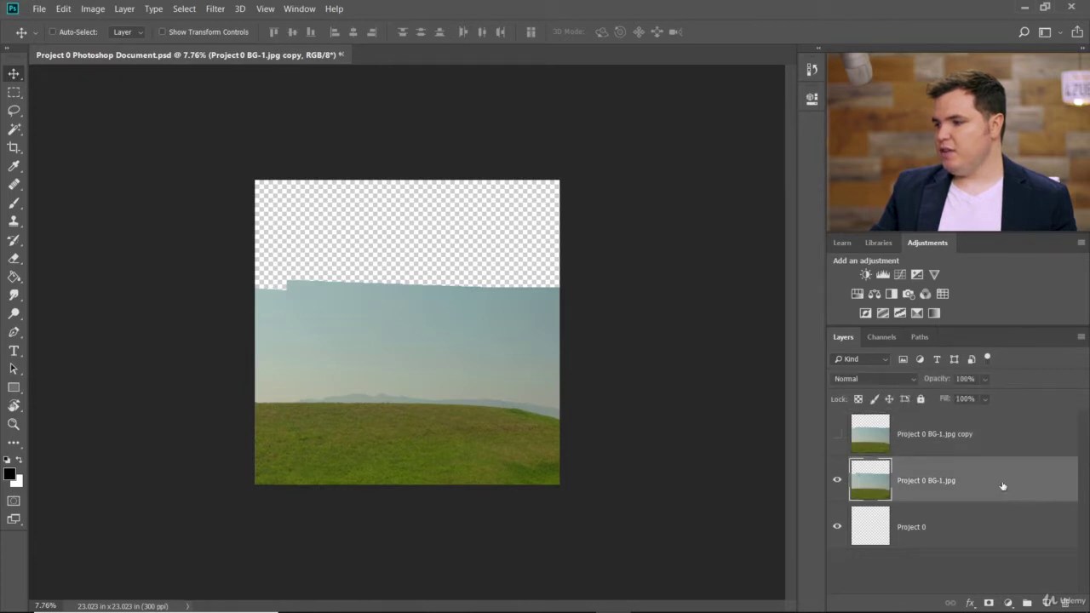
Stretch the Project 0 BG-1.jpg layer vertically with Free Transform to about 277% height so its sky fills the canvas.
scroll(501, 362, down, 1)
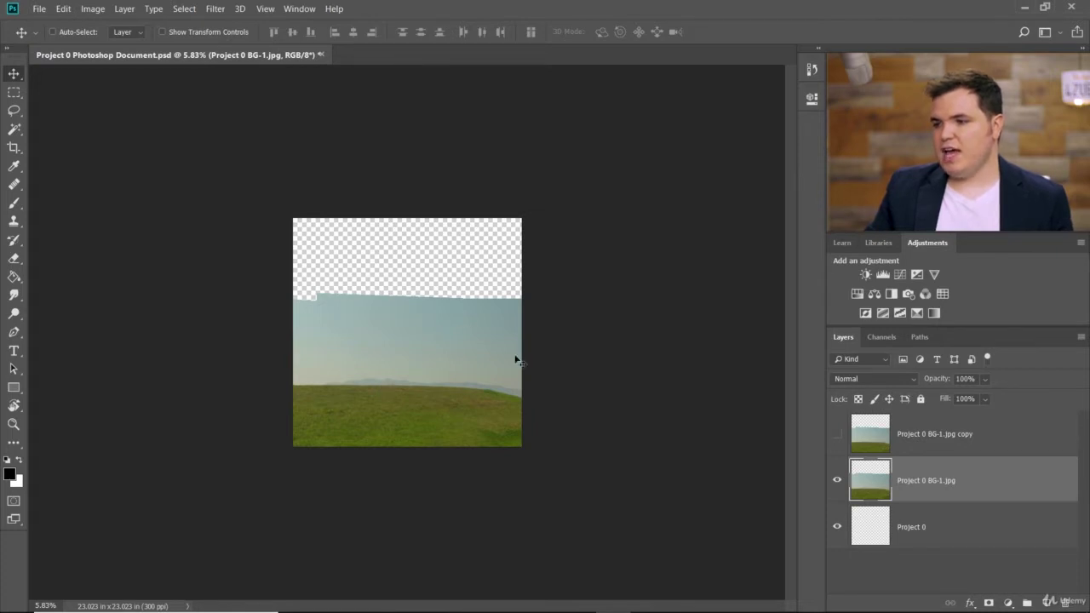
scroll(440, 414, up, 1)
scroll(440, 414, down, 2)
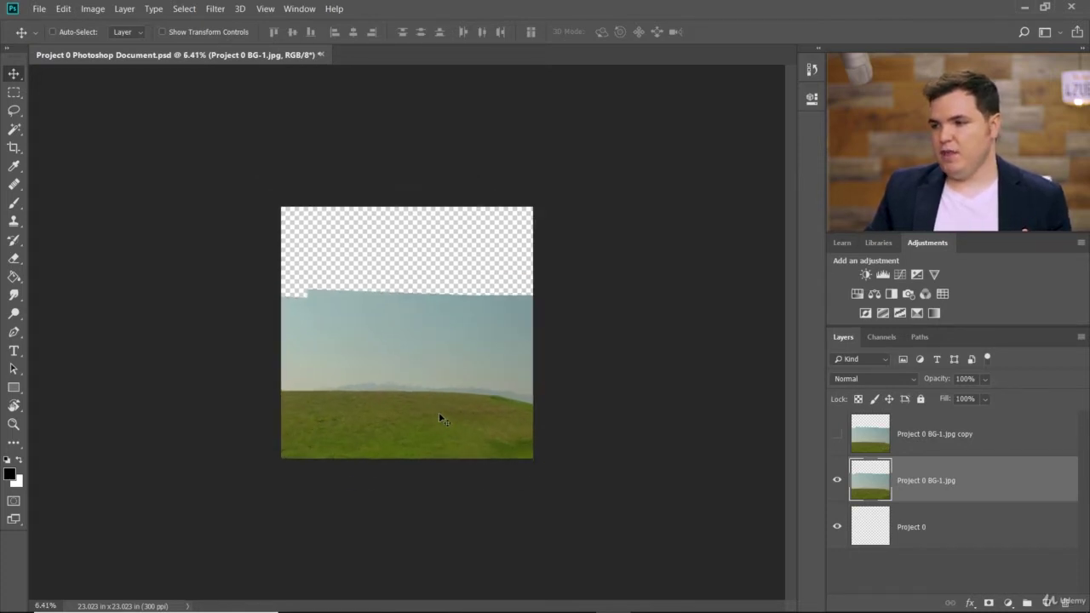
key(ctrl+t)
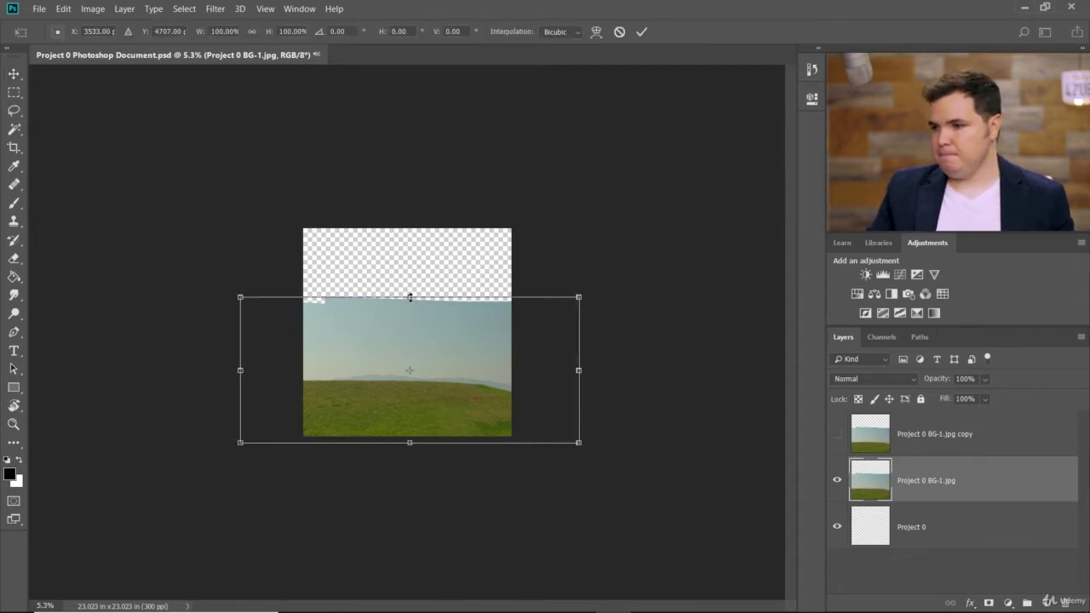
drag(409, 297, 409, 212)
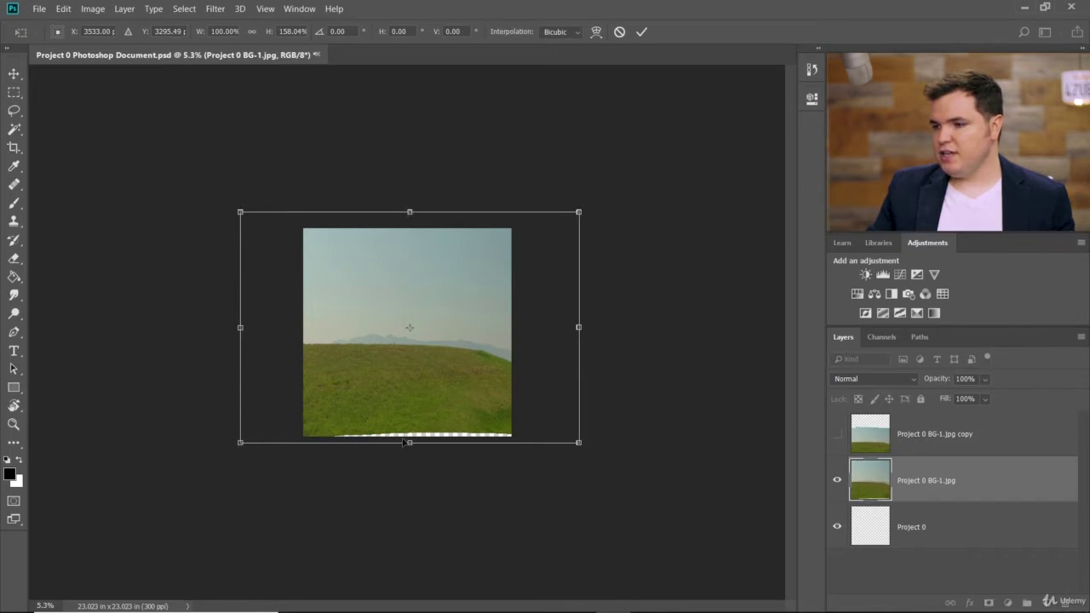
drag(409, 442, 408, 603)
drag(409, 211, 409, 202)
scroll(382, 315, up, 2)
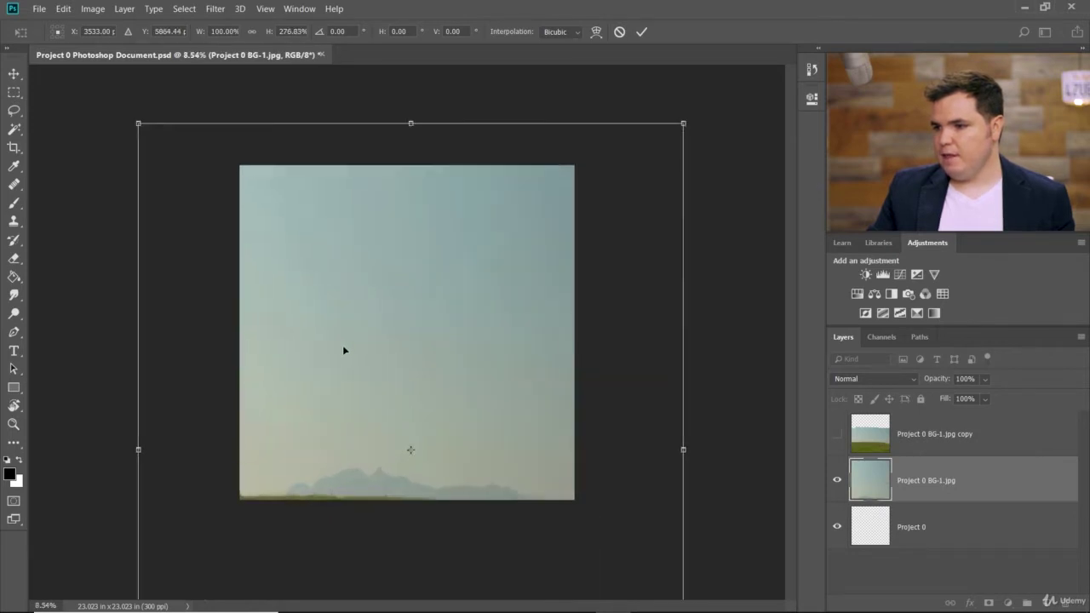
scroll(381, 281, down, 2)
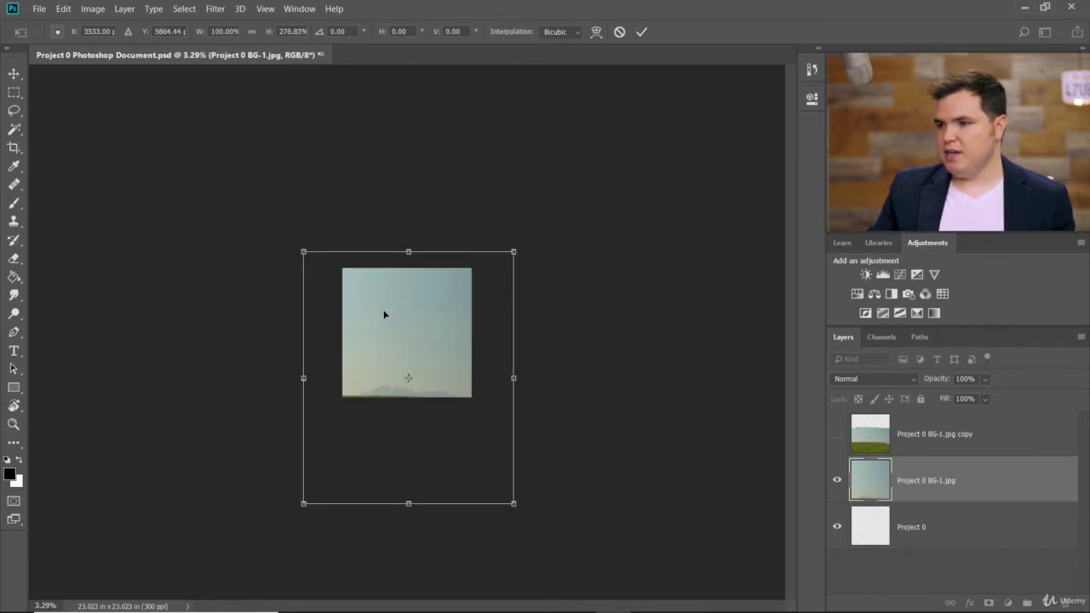
scroll(374, 272, up, 3)
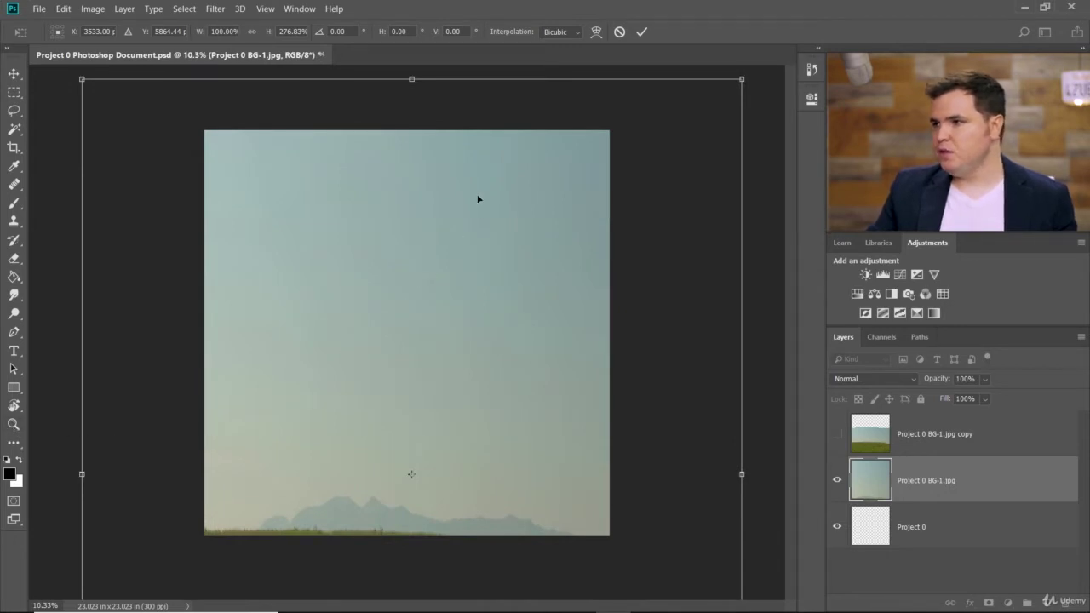
click(642, 33)
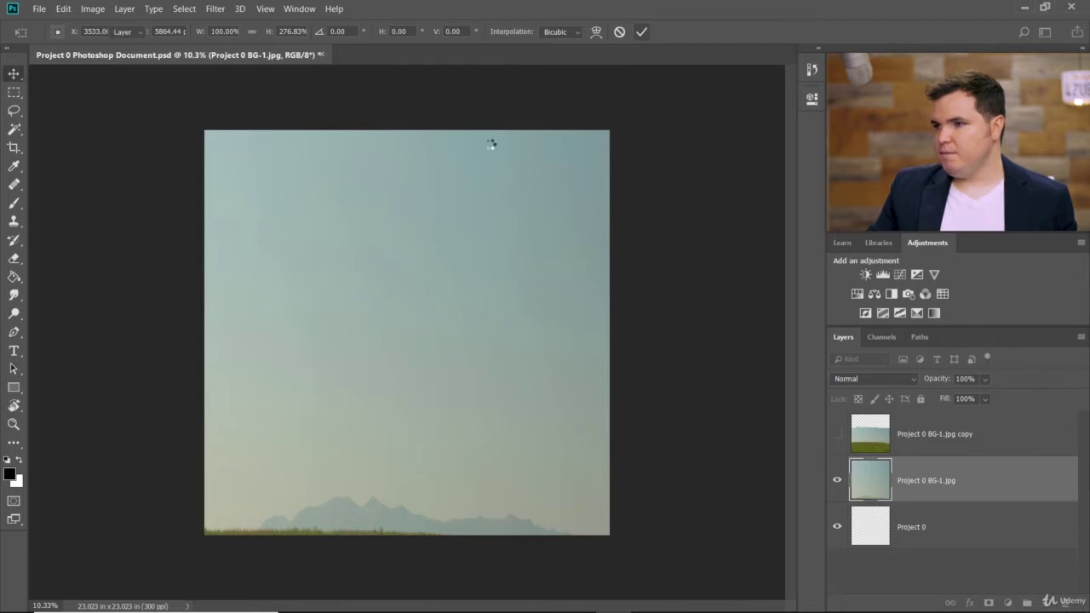
Apply a Gaussian Blur with a 101.4-pixel radius to the stretched sky layer Project 0 BG-1.jpg.
scroll(504, 119, up, 4)
scroll(535, 151, up, 2)
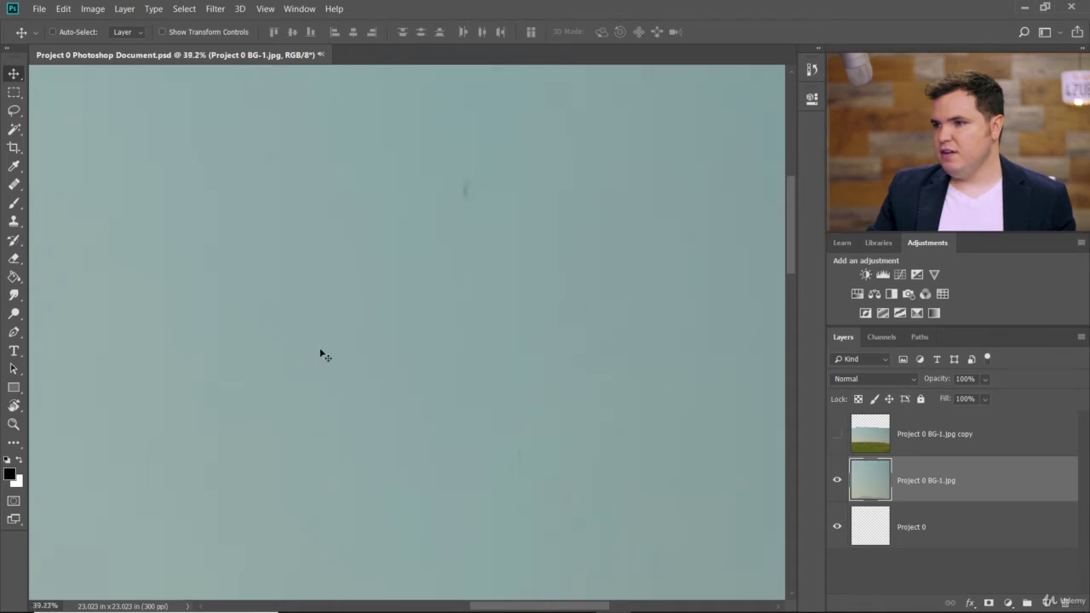
scroll(320, 345, down, 6)
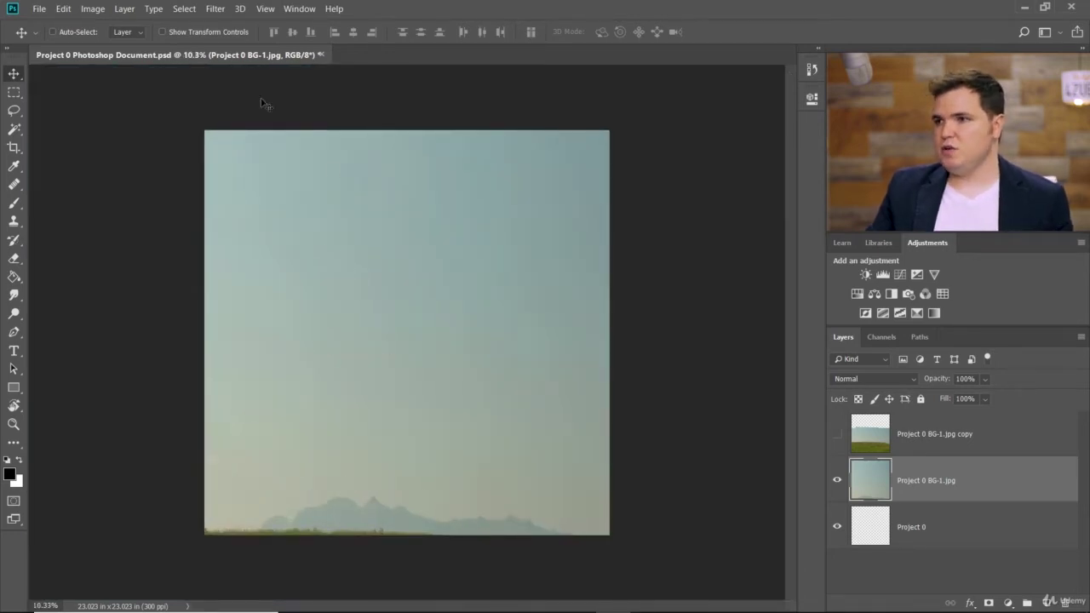
click(218, 13)
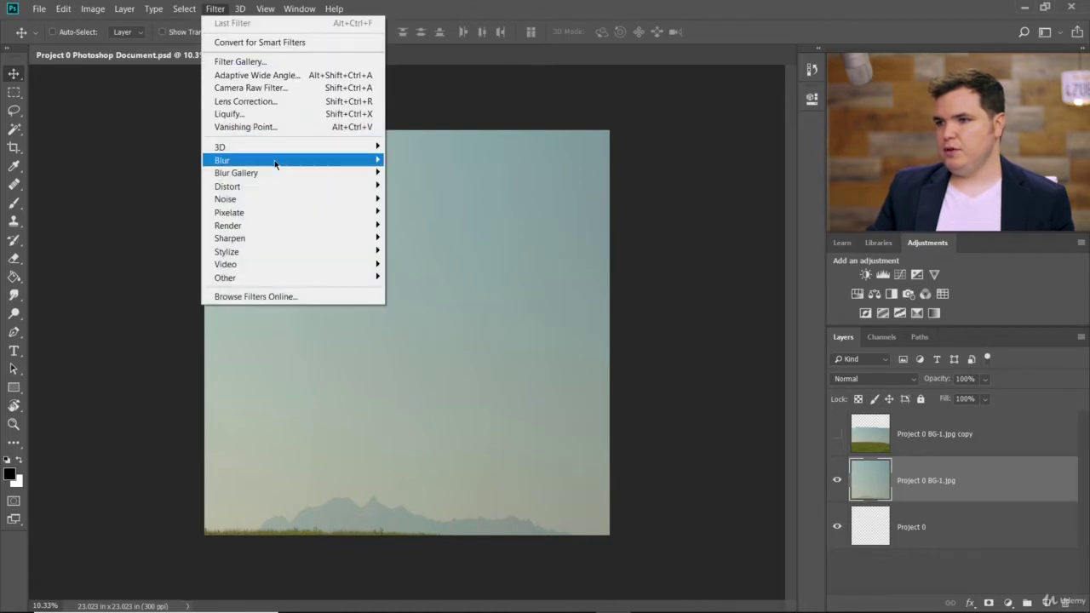
mouse_move(275, 164)
click(449, 212)
drag(731, 437, 700, 441)
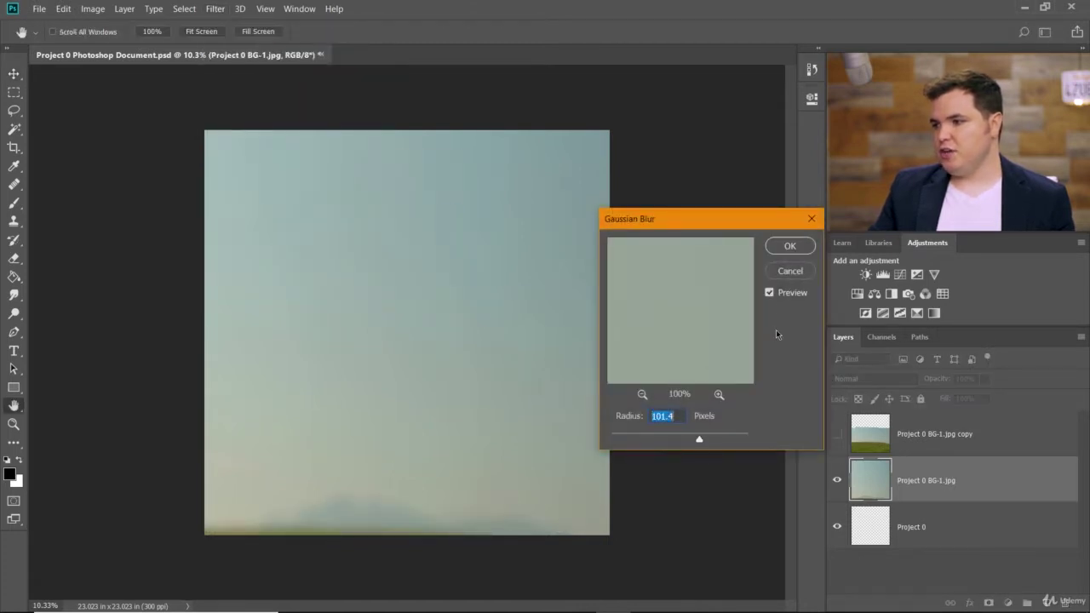
click(781, 246)
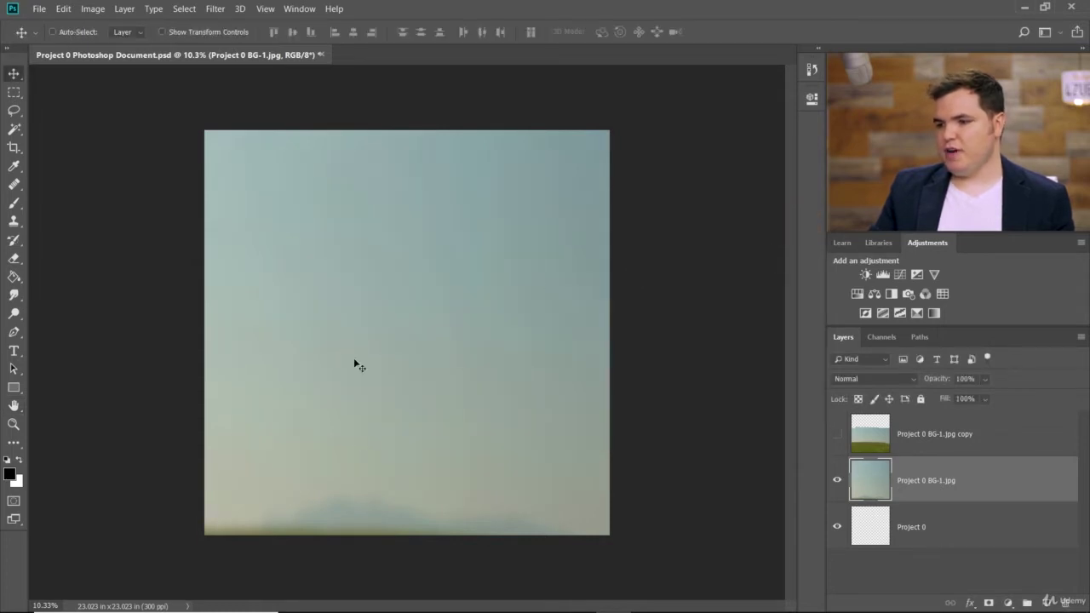
Check the blurred sky up close, and show and select the Project 0 BG-1.jpg copy layer above it.
scroll(506, 202, up, 5)
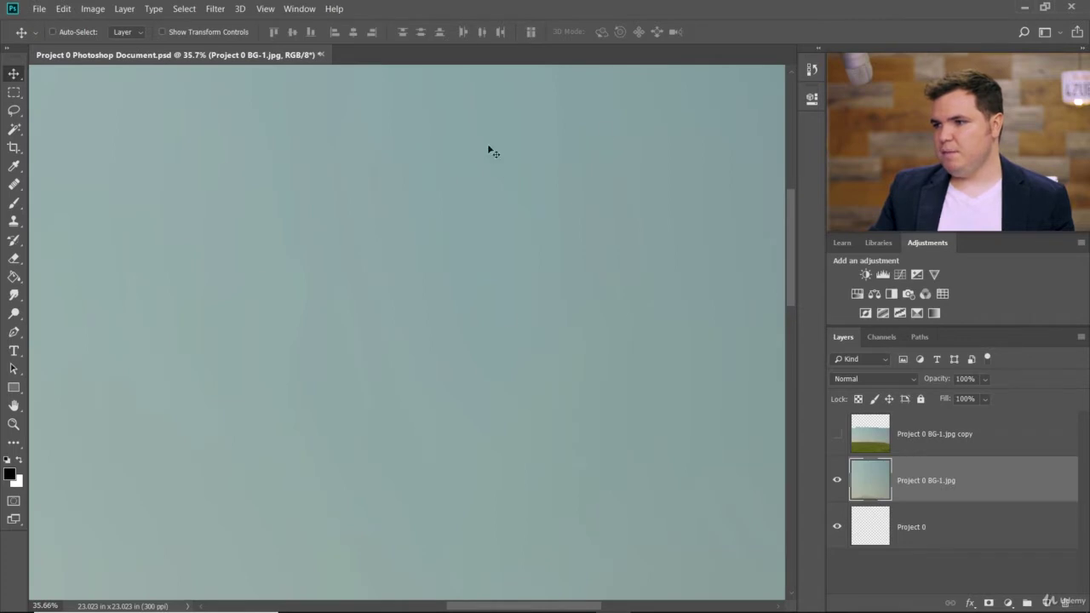
scroll(417, 309, down, 5)
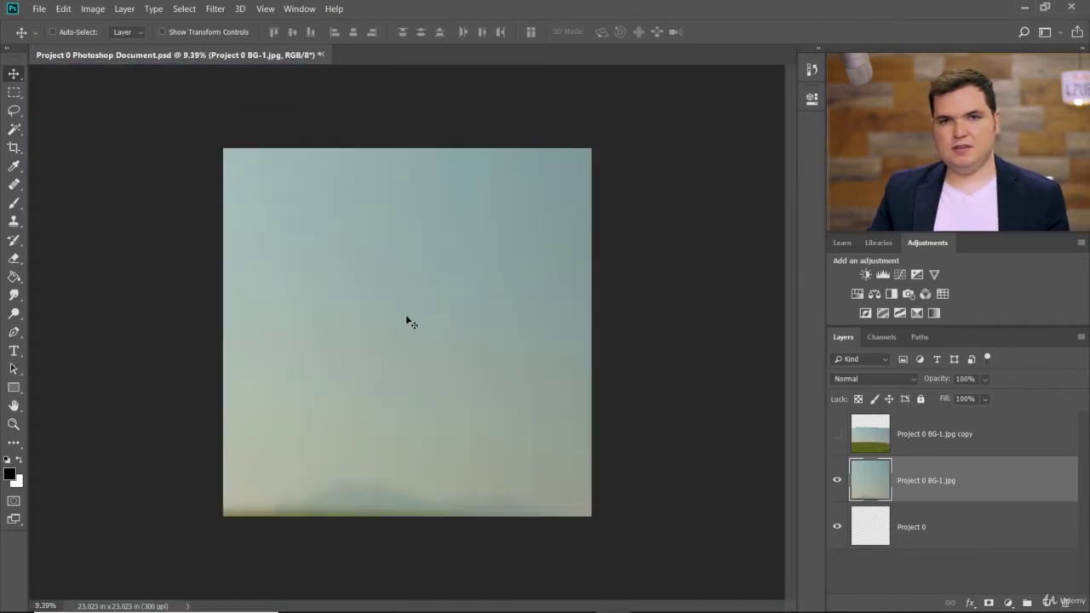
scroll(652, 498, up, 1)
click(837, 434)
click(1004, 452)
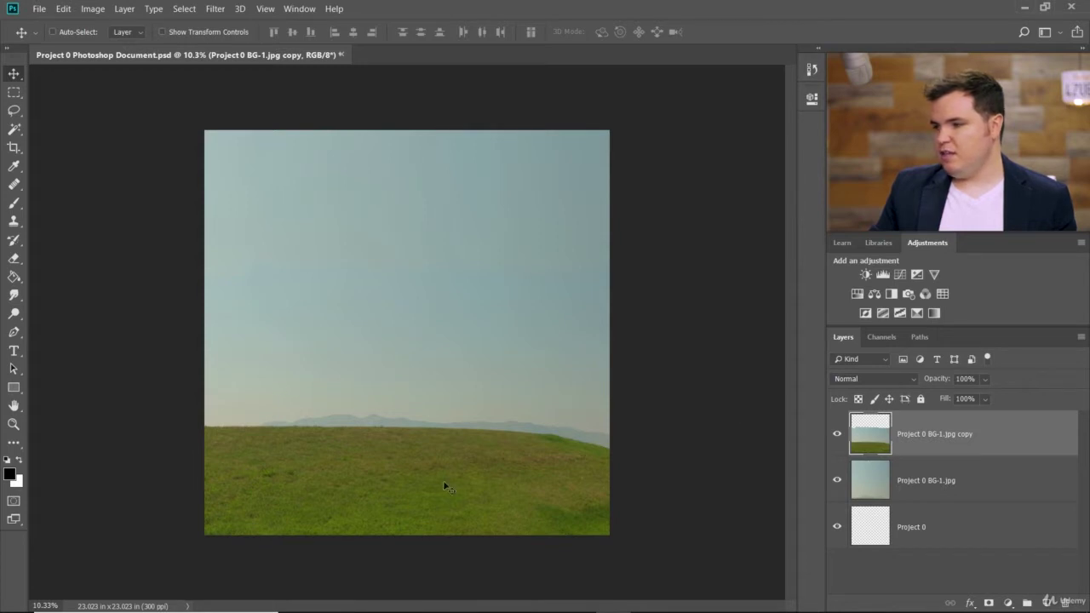
Warp the Project 0 BG-1.jpg copy layer with the Arc preset at 47.5% bend and lower its grassy hill to the canvas's lower edge.
scroll(443, 483, down, 3)
scroll(443, 465, up, 1)
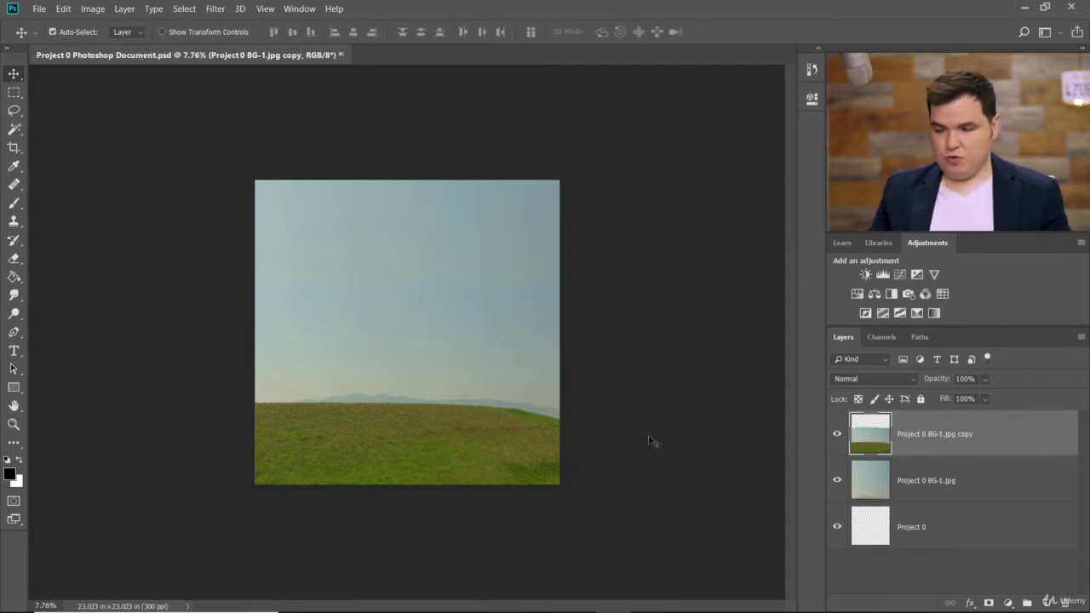
key(ctrl+t)
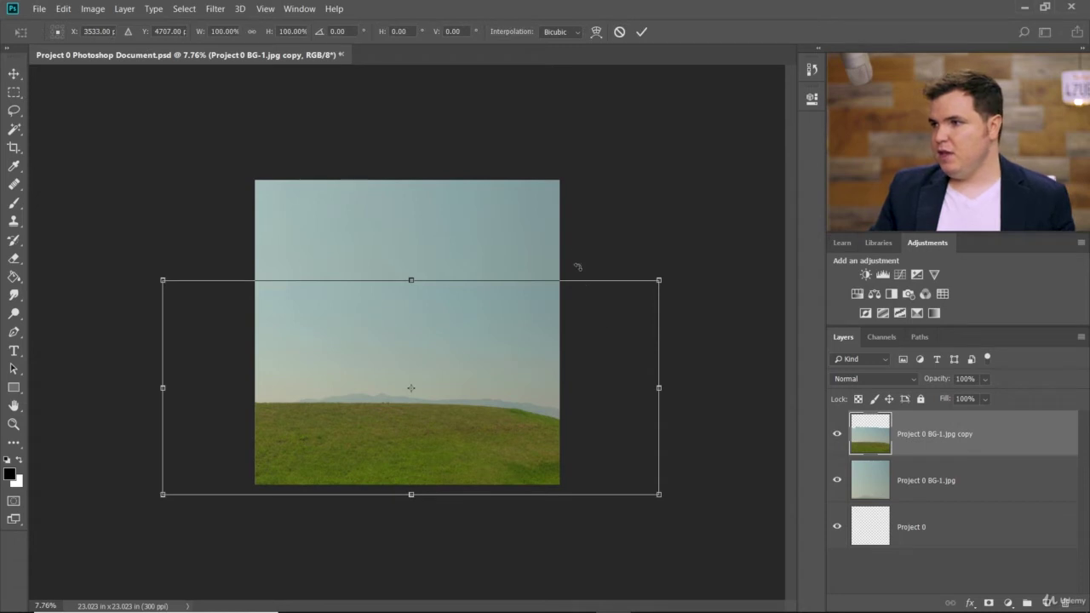
click(596, 32)
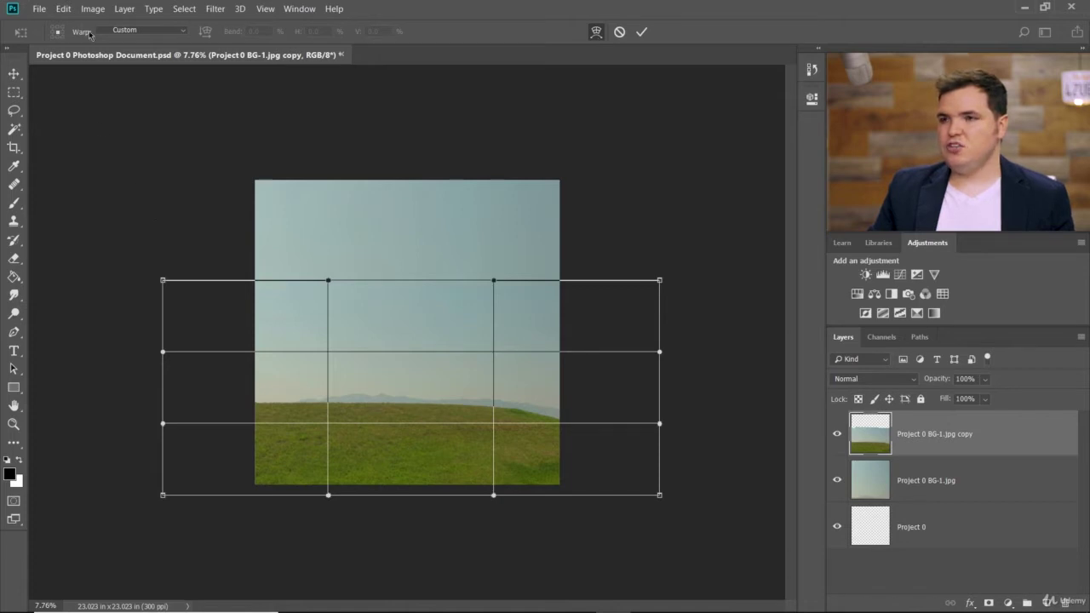
click(134, 32)
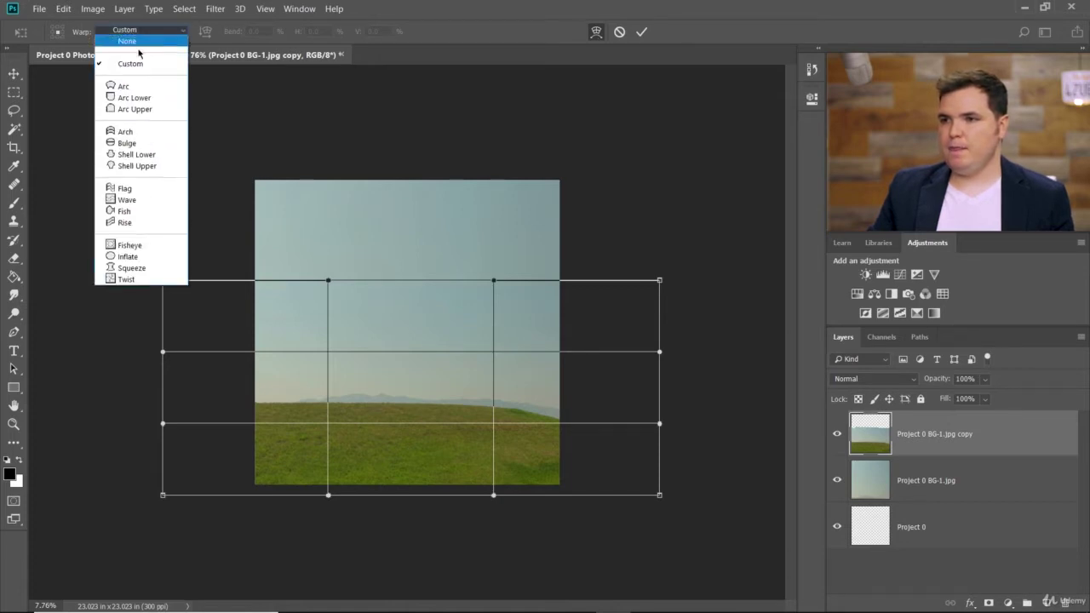
click(150, 86)
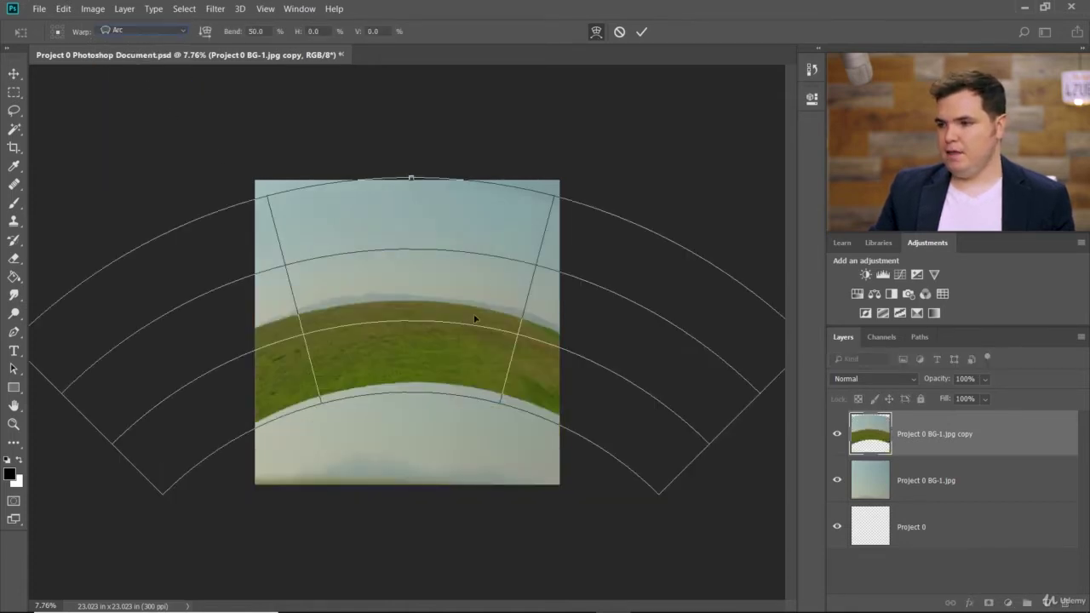
drag(423, 304, 422, 426)
mouse_move(409, 310)
mouse_down()
mouse_move(417, 176)
mouse_move(413, 315)
mouse_up()
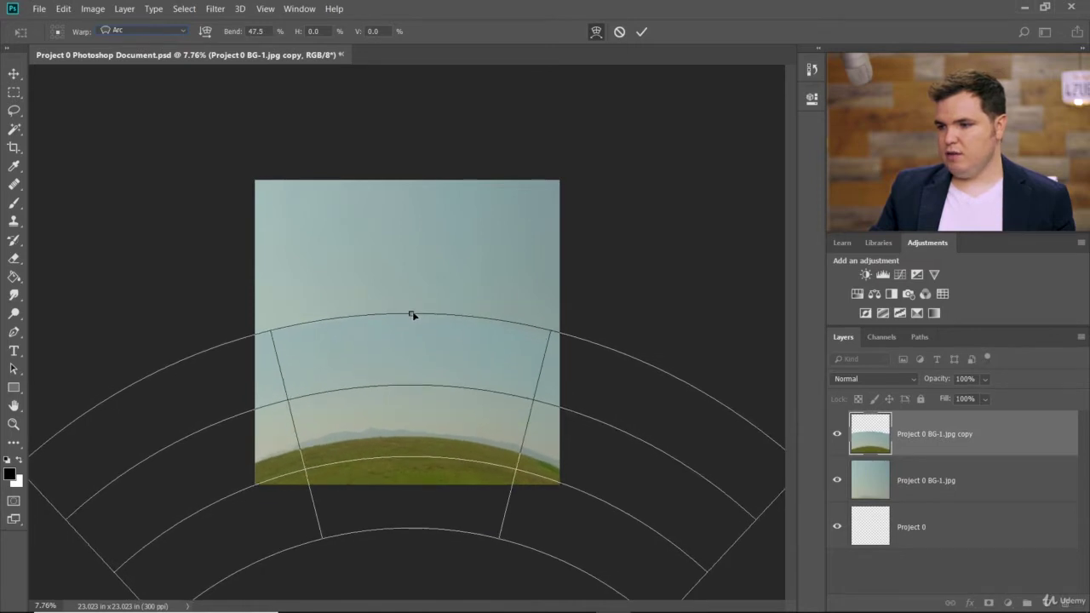
click(641, 32)
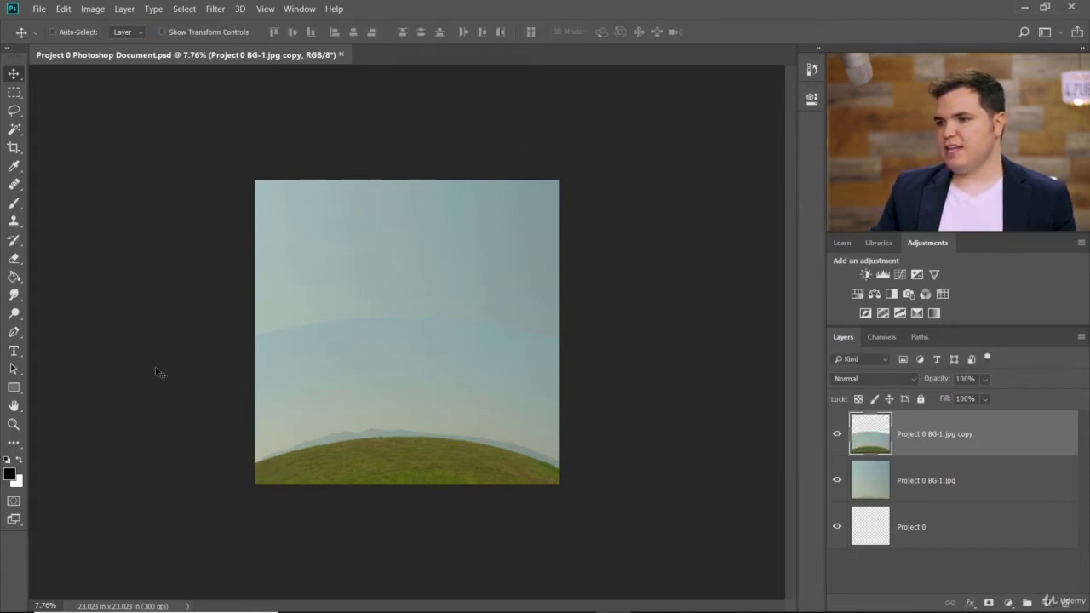
Examine the curved sky seam up close by toggling the visibility of the Project 0 BG-1.jpg layer.
scroll(289, 363, up, 2)
scroll(338, 418, up, 2)
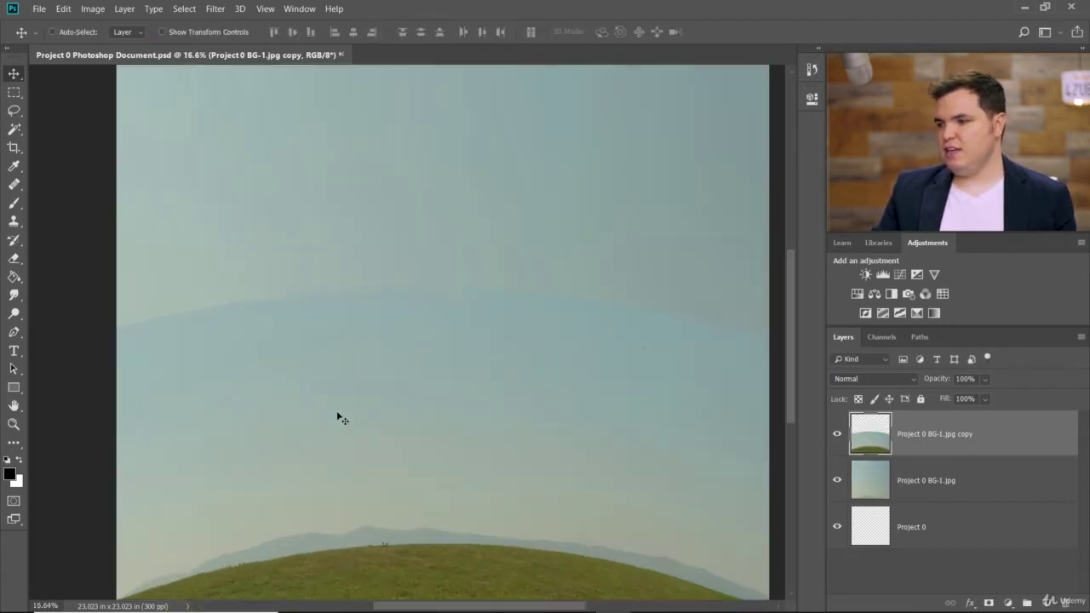
click(837, 435)
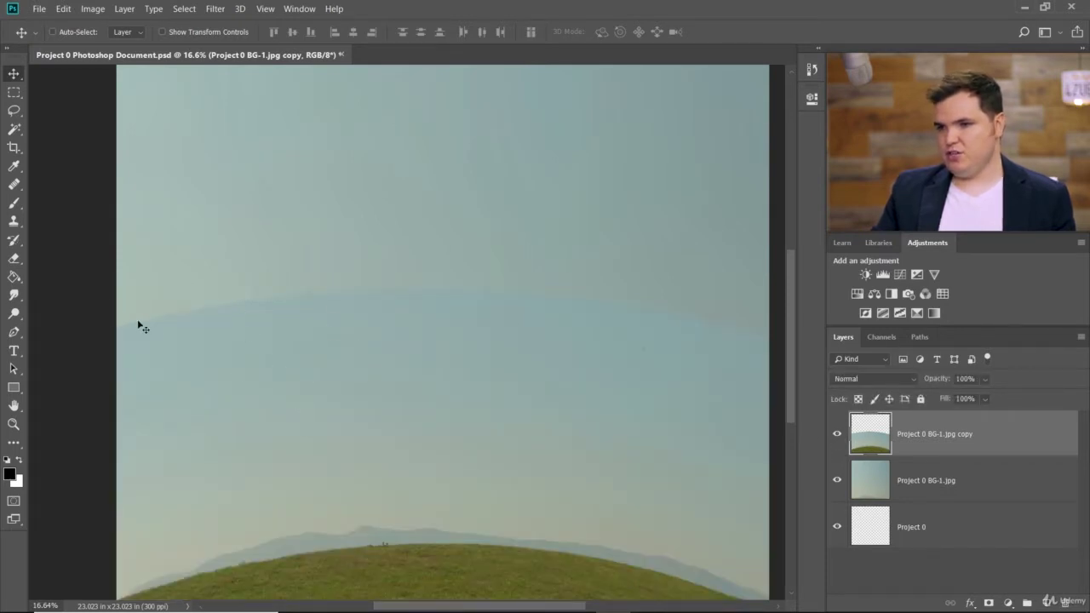
click(837, 481)
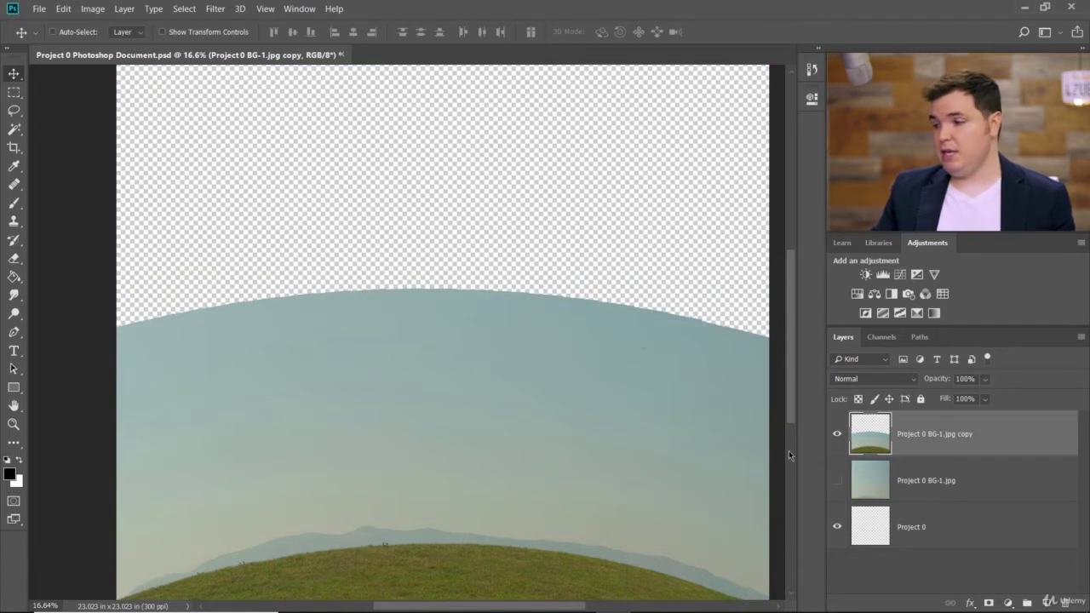
click(837, 481)
scroll(491, 376, up, 1)
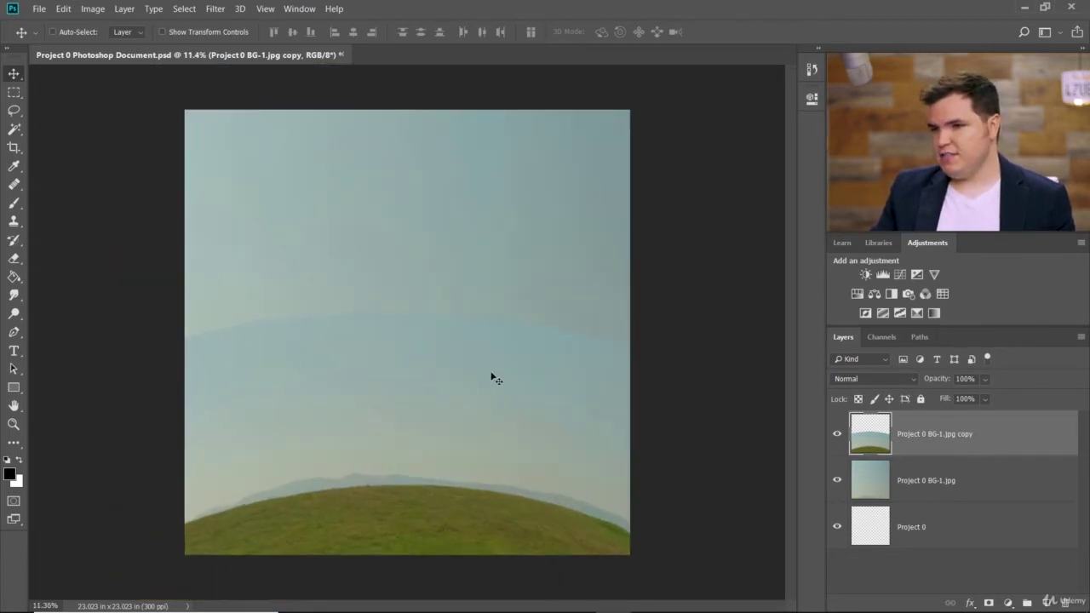
Erase the sky above the hill on the Project 0 BG-1.jpg copy layer with a soft 2165 px, 0% hardness Eraser, and check the blend.
click(14, 261)
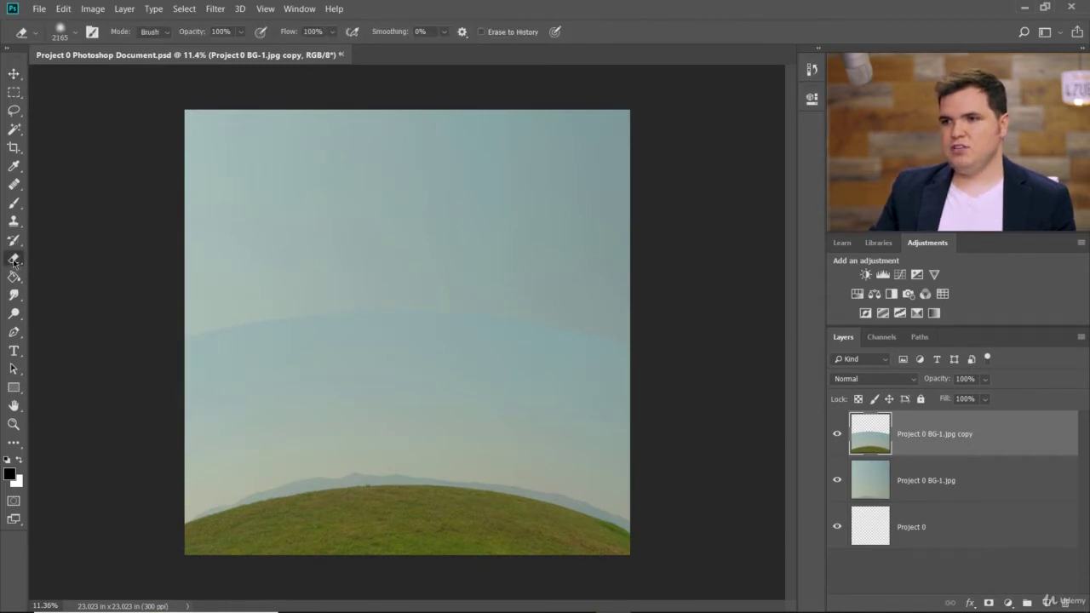
click(76, 34)
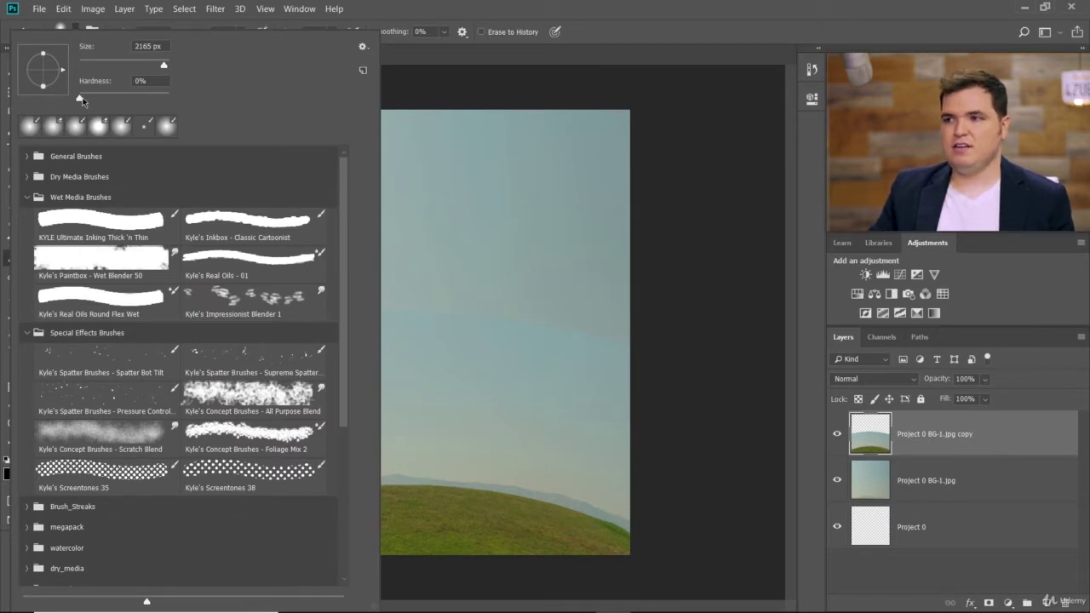
click(529, 9)
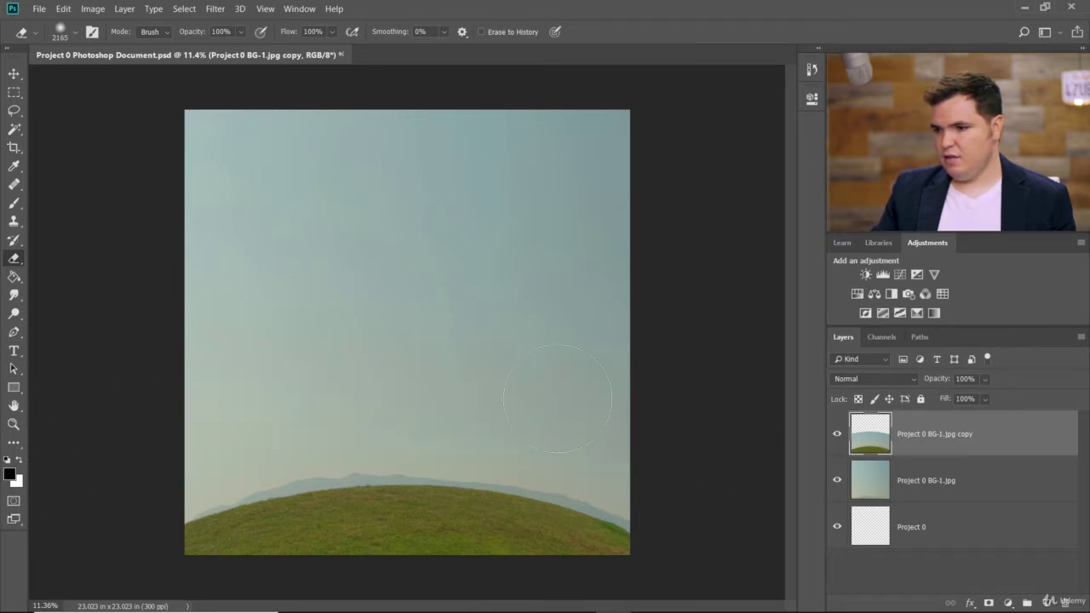
mouse_move(220, 409)
mouse_down()
mouse_move(119, 435)
mouse_move(181, 274)
mouse_move(351, 154)
mouse_move(608, 200)
mouse_move(674, 328)
mouse_up()
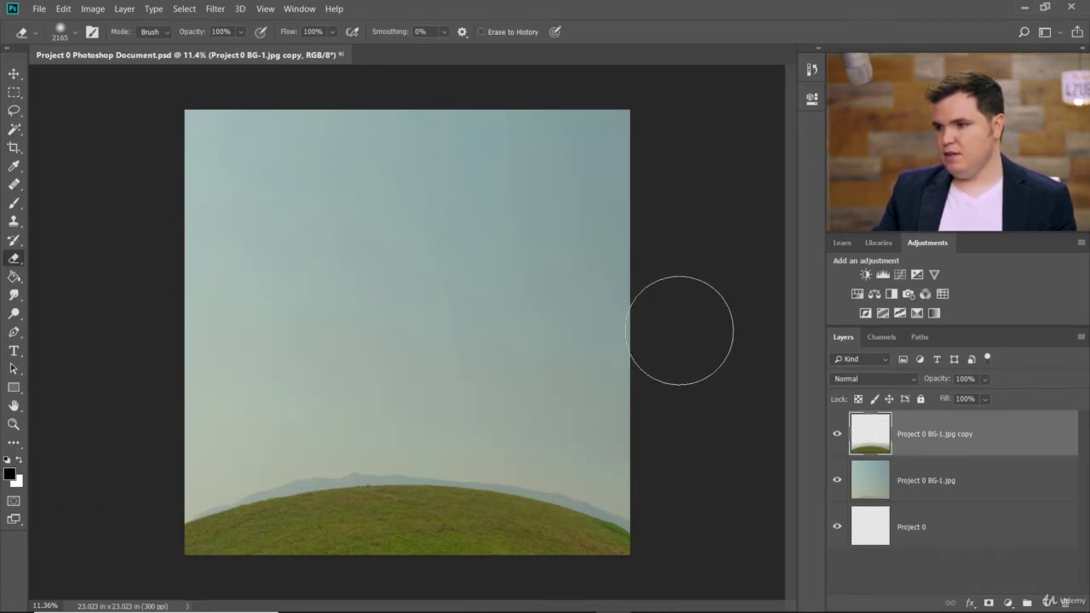
click(837, 480)
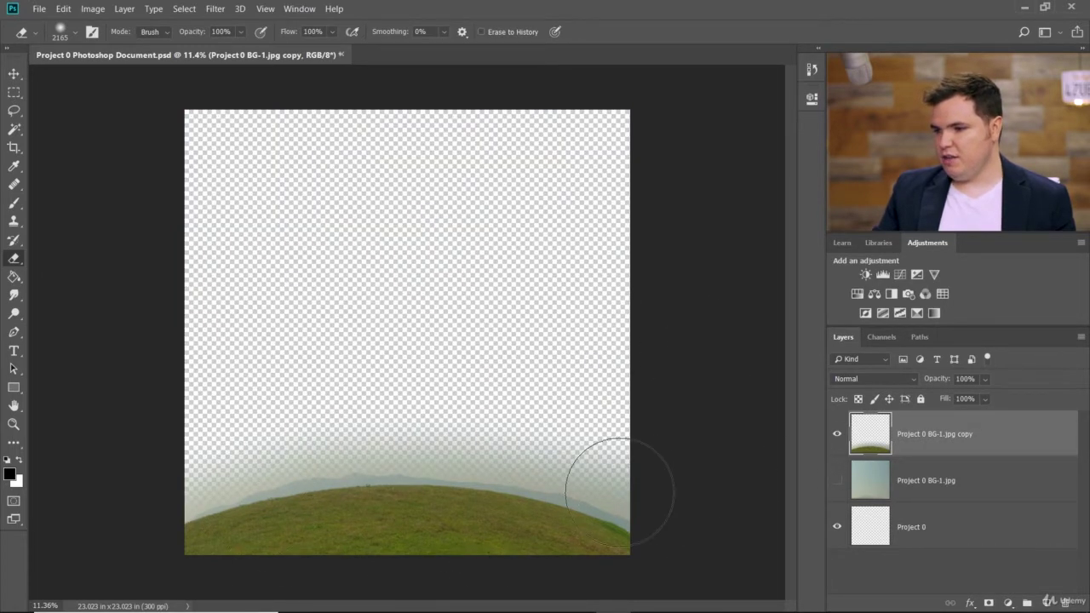
click(836, 480)
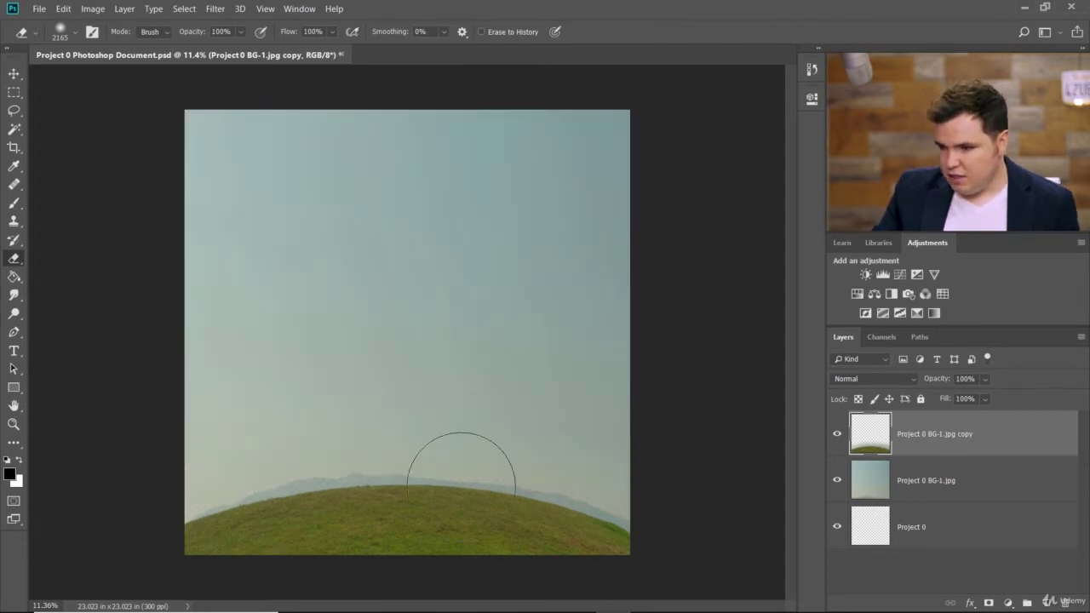
scroll(462, 452, up, 3)
scroll(463, 463, down, 3)
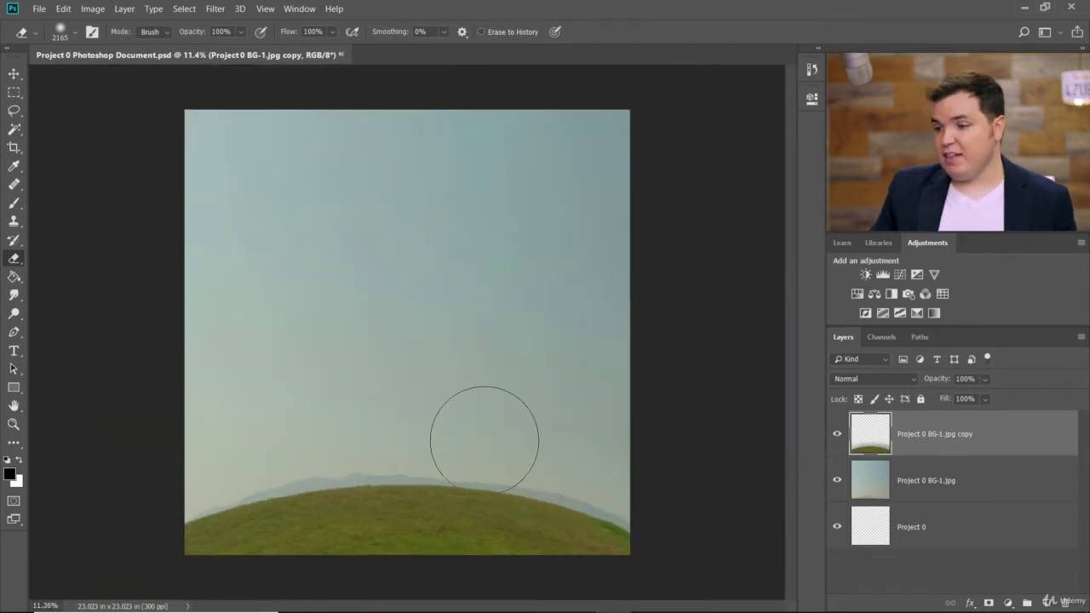
Deselect the layers and place the Girl image from the Images folder as an embedded object.
click(1002, 564)
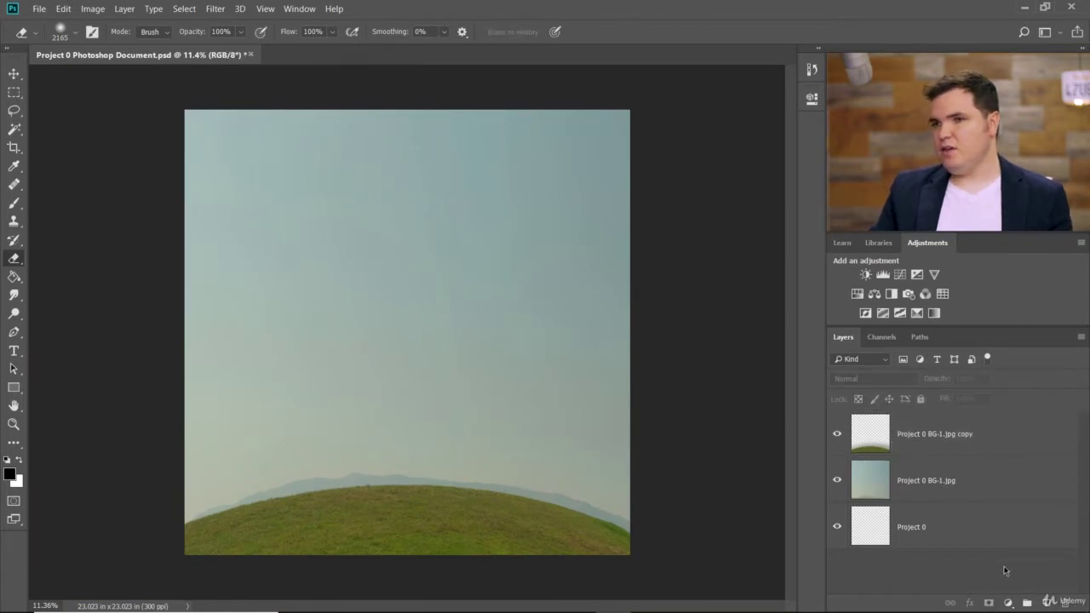
click(13, 75)
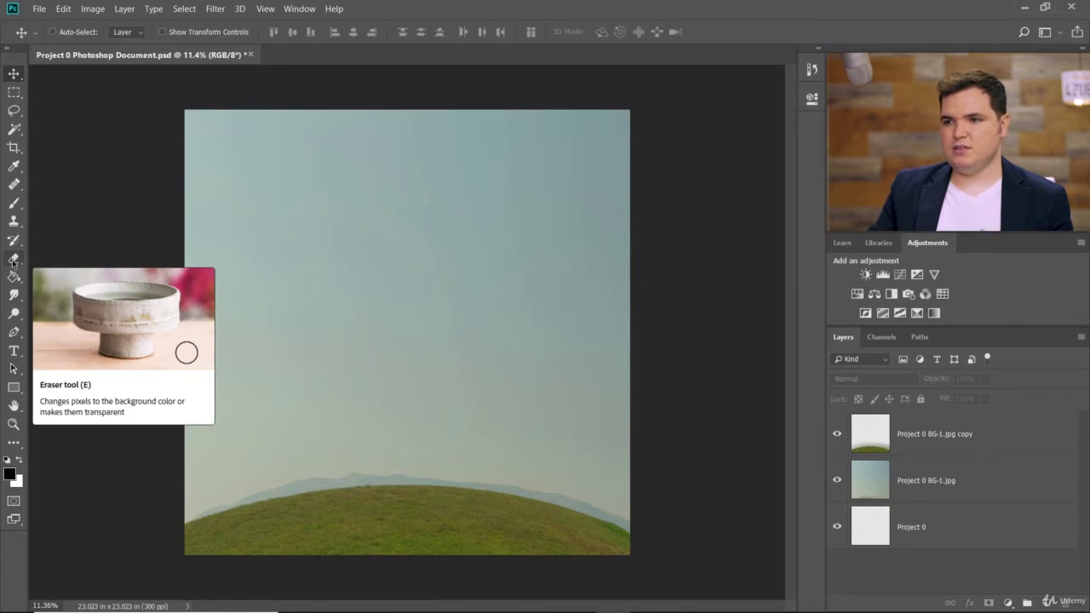
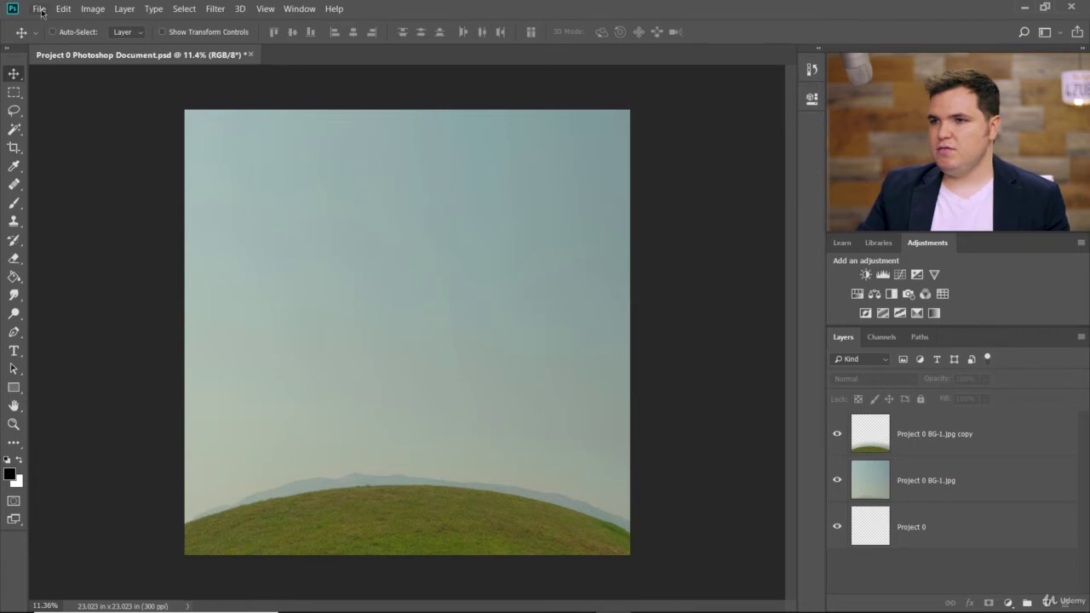
click(39, 10)
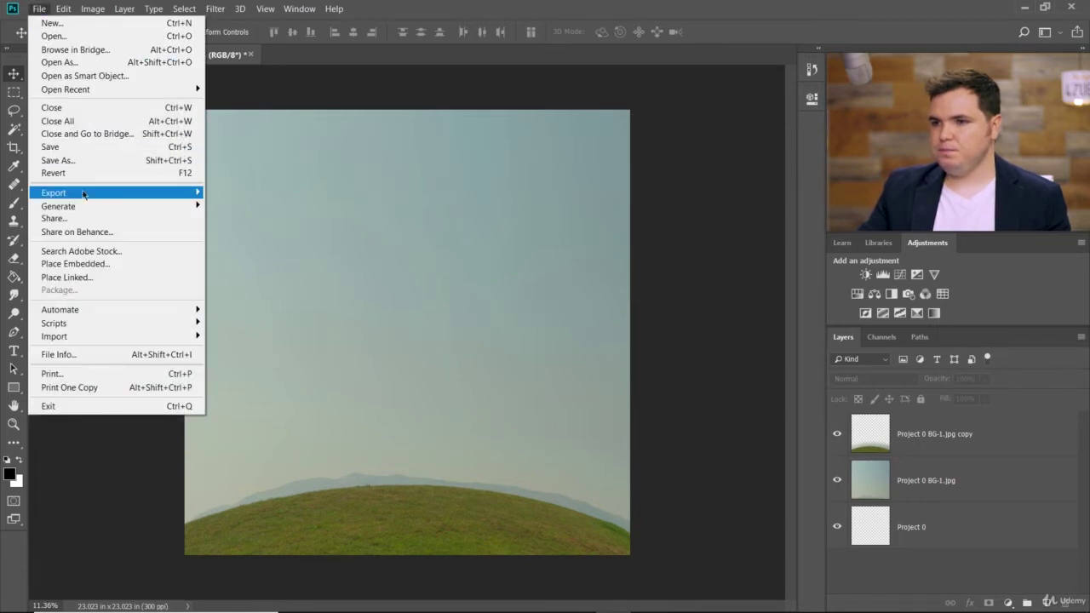
click(102, 263)
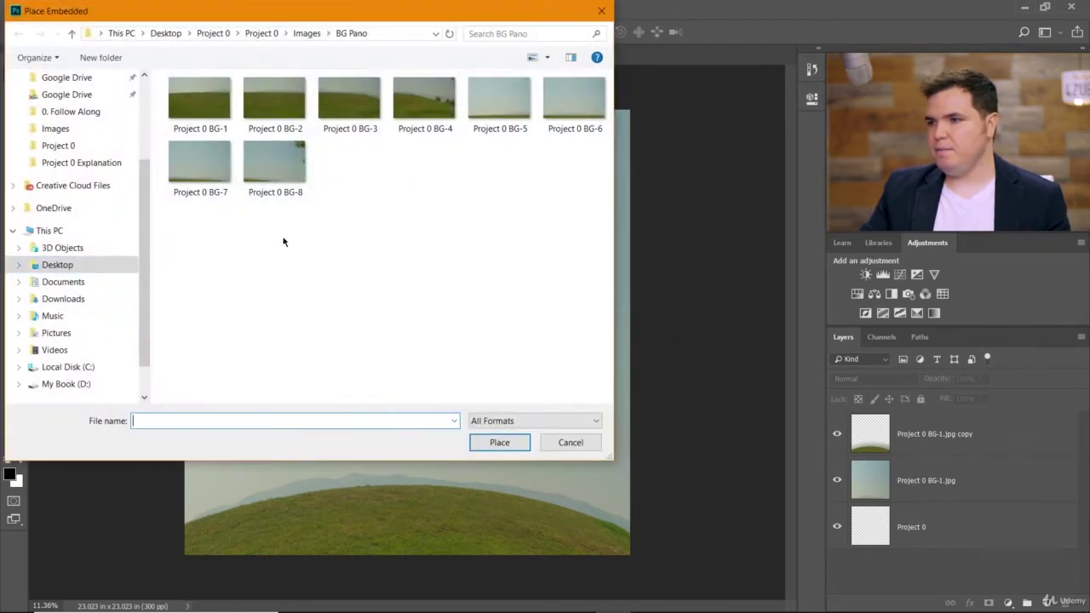
click(308, 33)
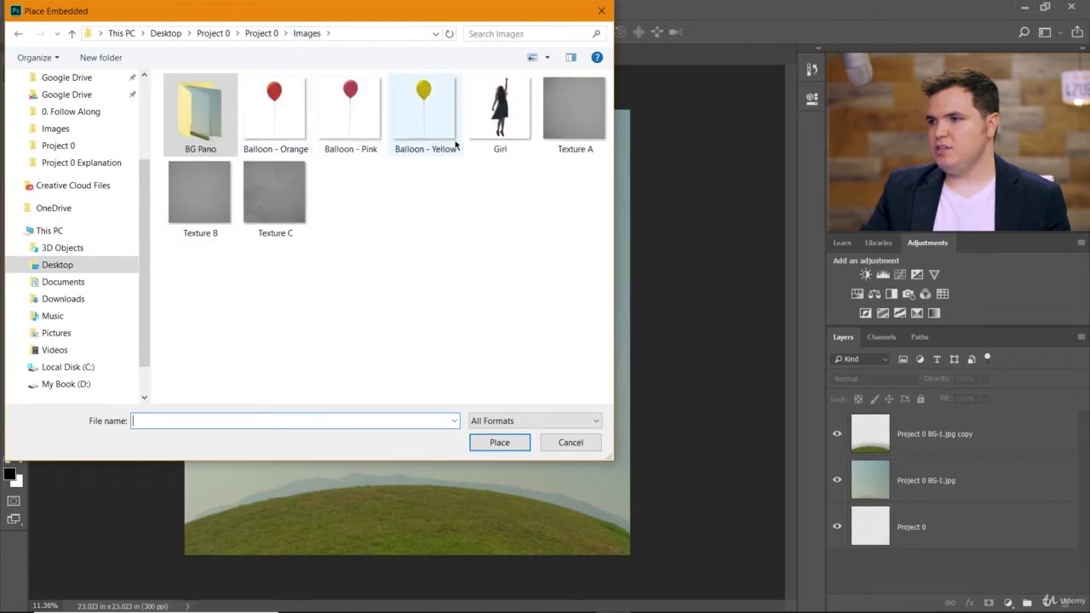
click(487, 155)
click(498, 442)
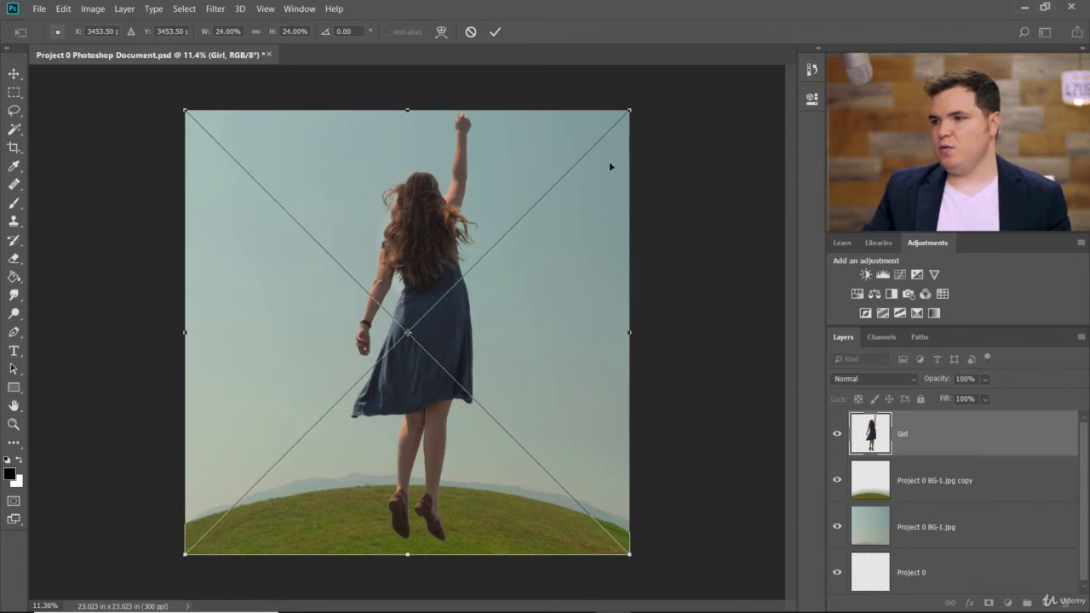
Scale the placed girl down proportionally to about 11.90% and centre her horizontally above the hill.
scroll(560, 225, down, 1)
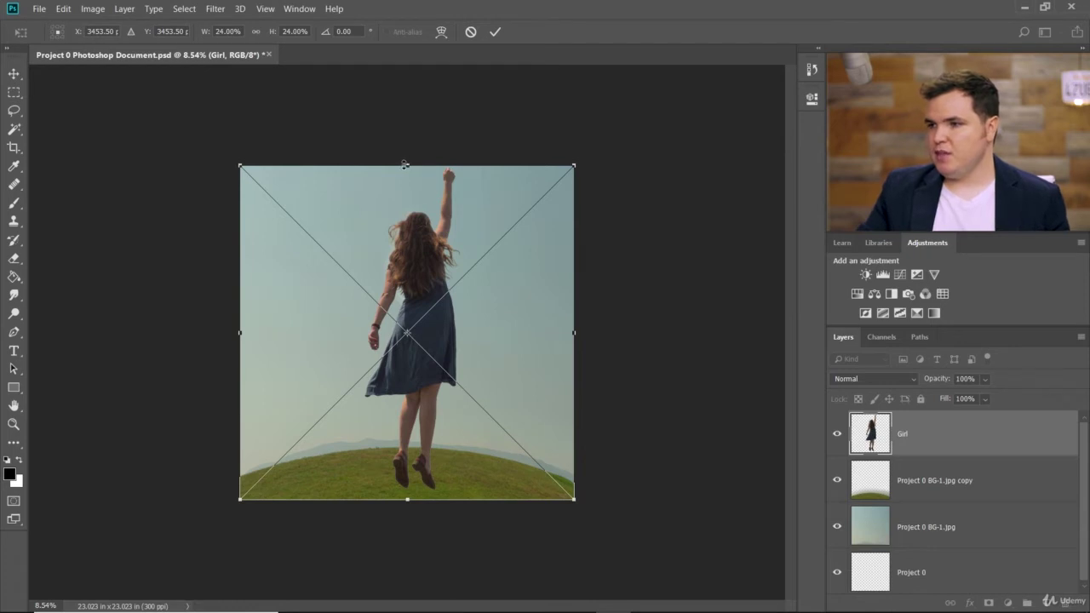
mouse_move(407, 166)
mouse_down()
mouse_move(408, 98)
mouse_move(407, 261)
mouse_move(409, 168)
mouse_up()
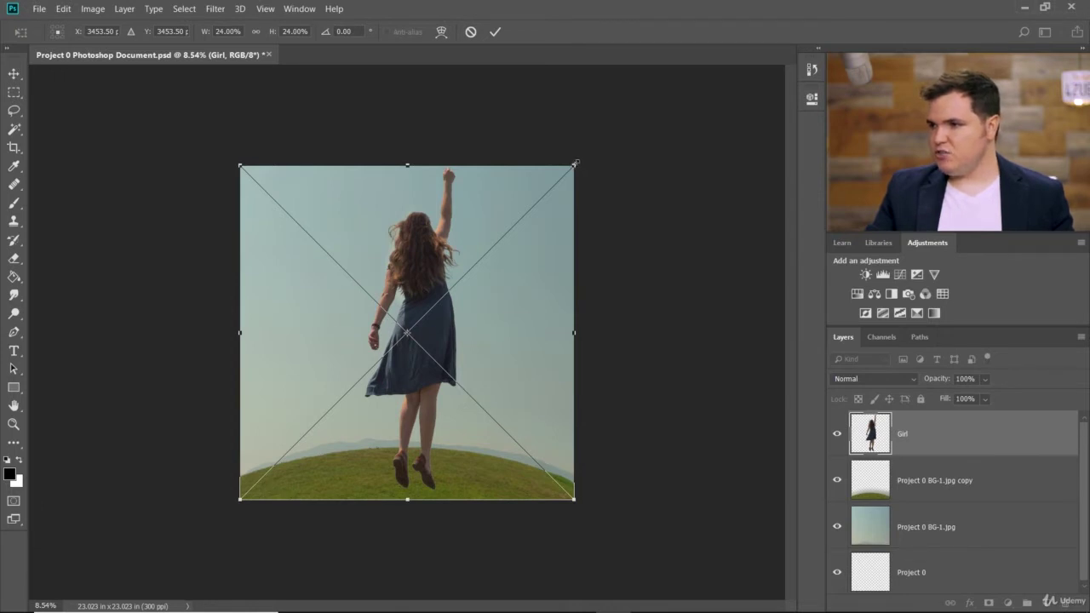
drag(574, 164, 429, 230)
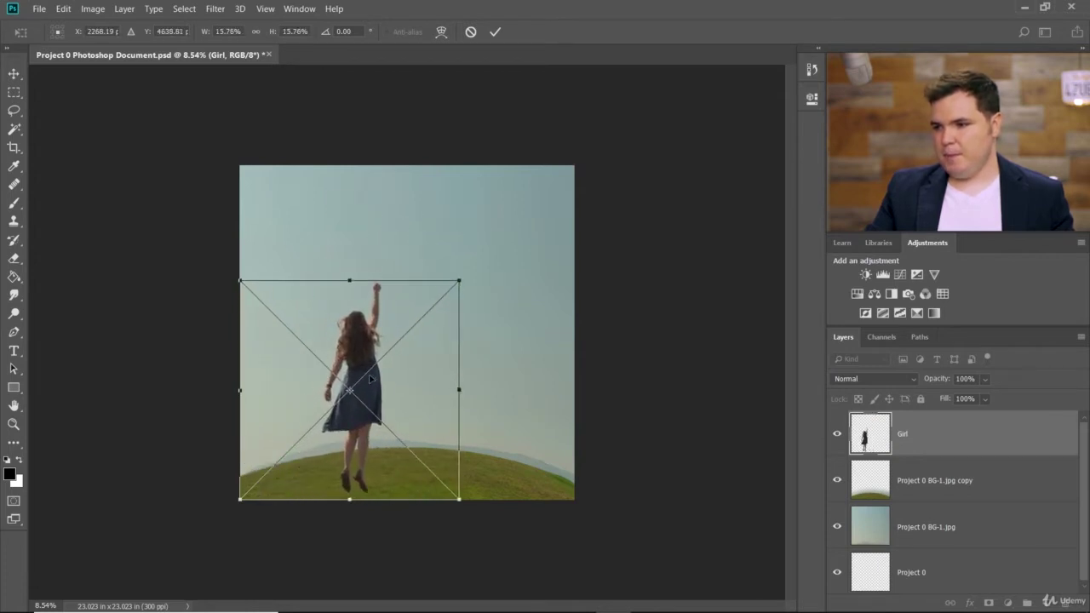
drag(373, 380, 419, 312)
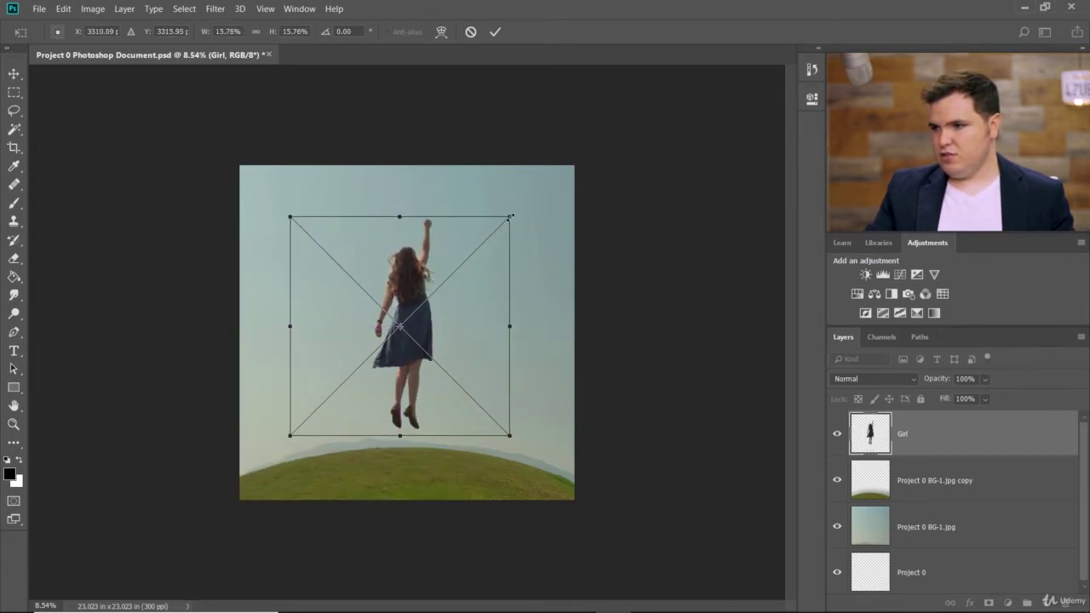
drag(511, 217, 438, 287)
drag(388, 363, 435, 345)
drag(477, 278, 500, 256)
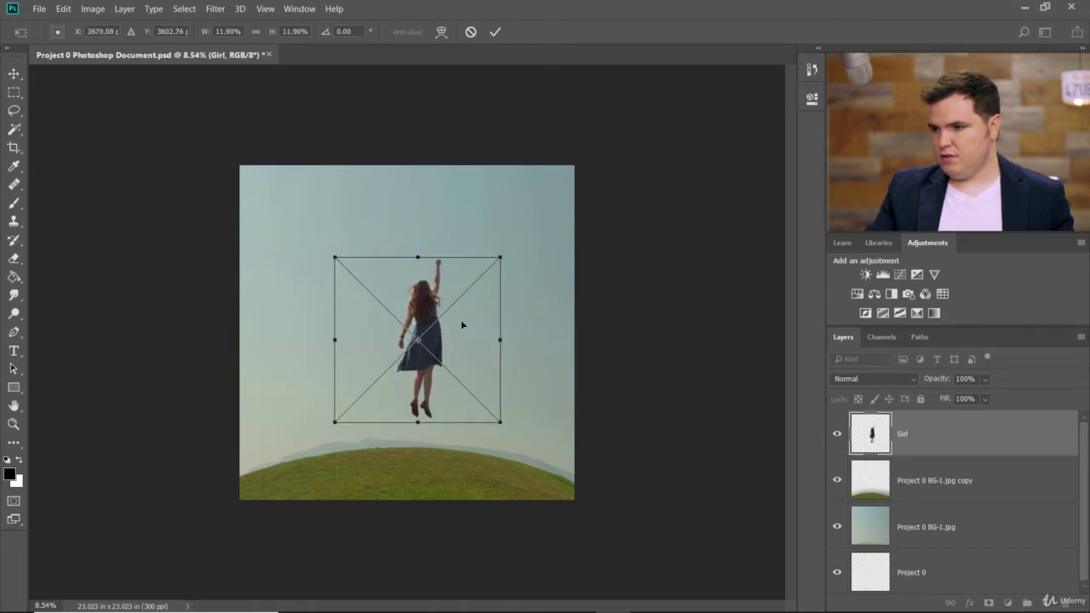
drag(463, 324, 452, 328)
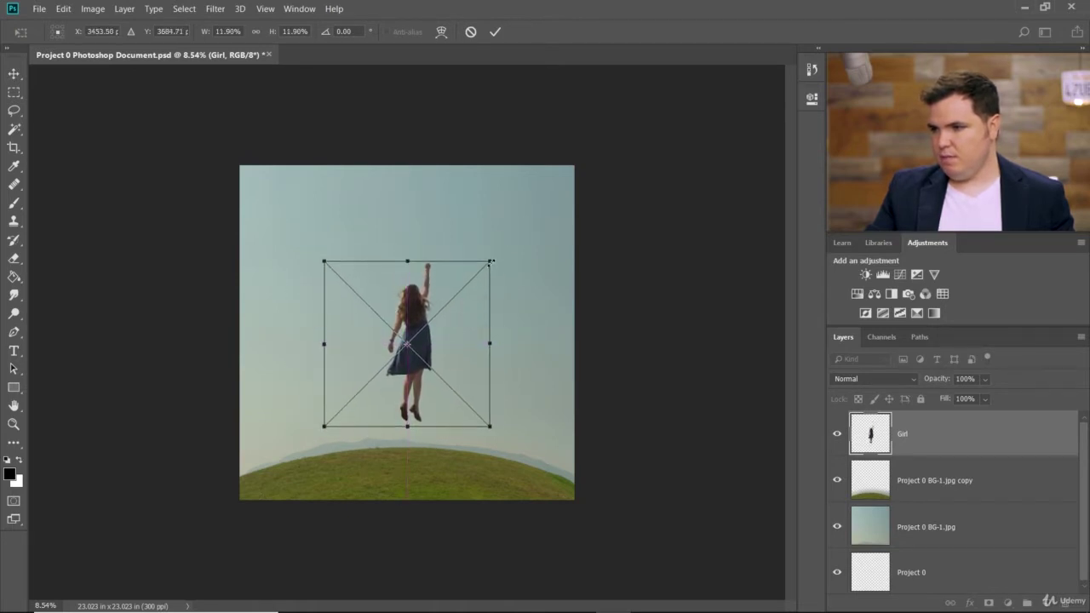
Enlarge the girl to about 13.22%, recentre her just above the hill, commit the placement and check it up close.
drag(491, 262, 504, 248)
drag(482, 294, 472, 299)
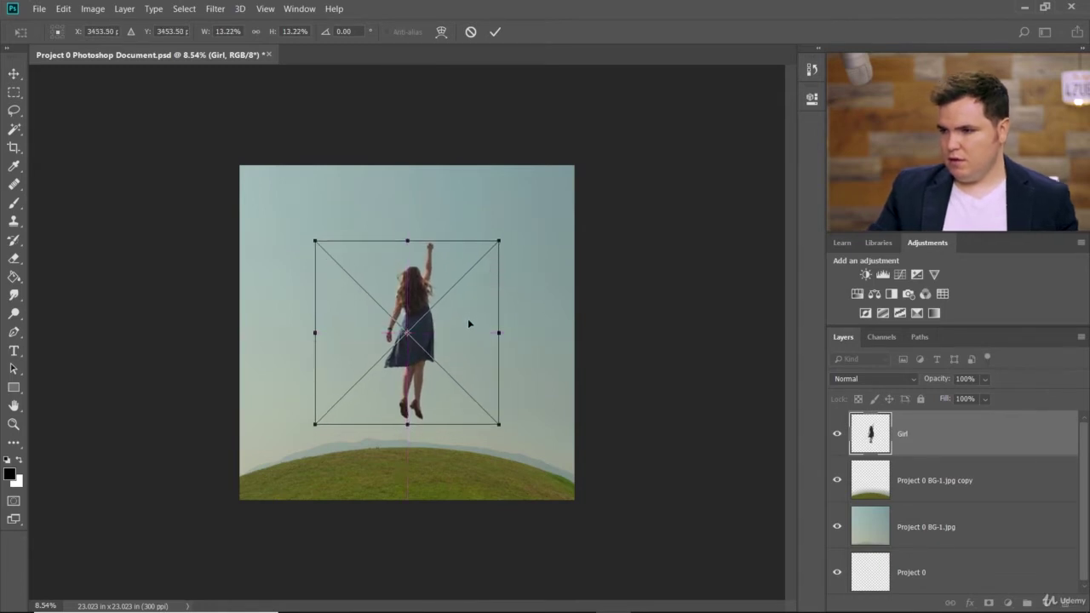
scroll(426, 359, up, 2)
mouse_move(430, 344)
mouse_down()
mouse_move(429, 363)
mouse_move(441, 336)
mouse_up()
scroll(432, 356, down, 1)
click(494, 32)
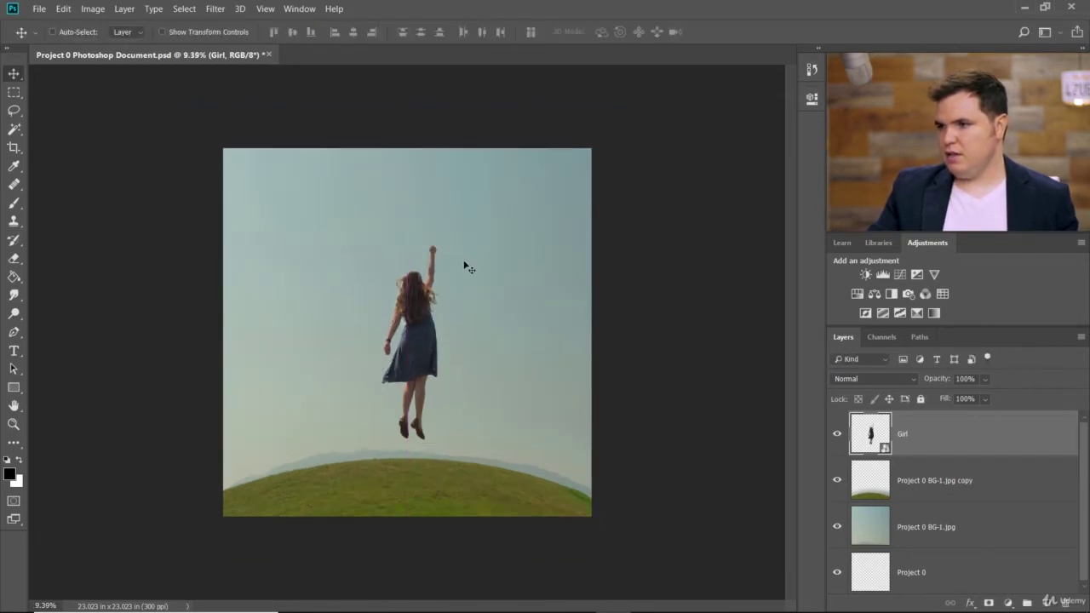
scroll(387, 349, up, 5)
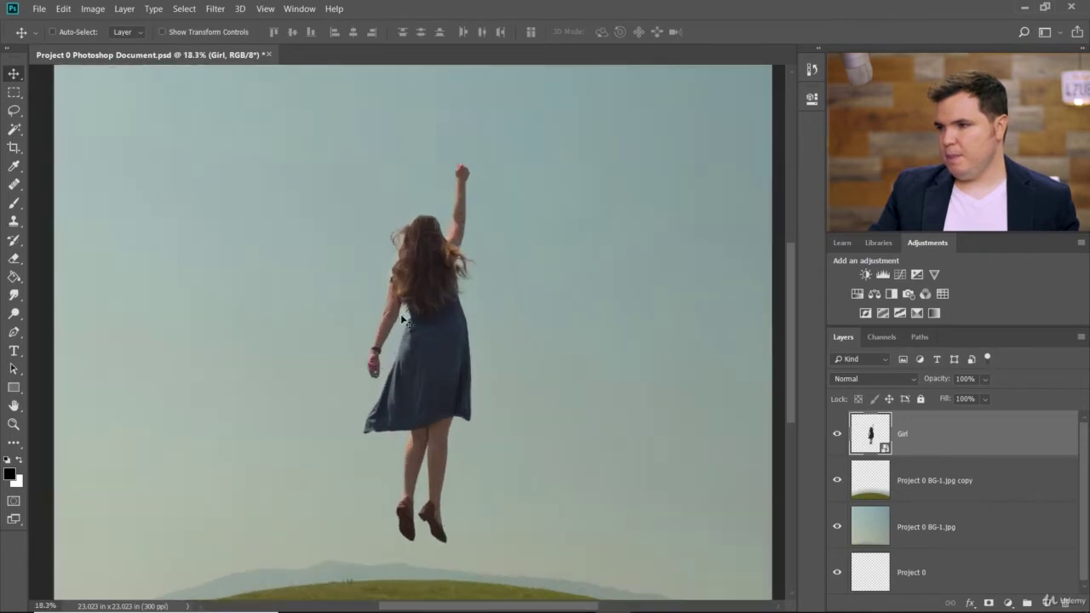
scroll(441, 271, down, 2)
scroll(440, 271, down, 2)
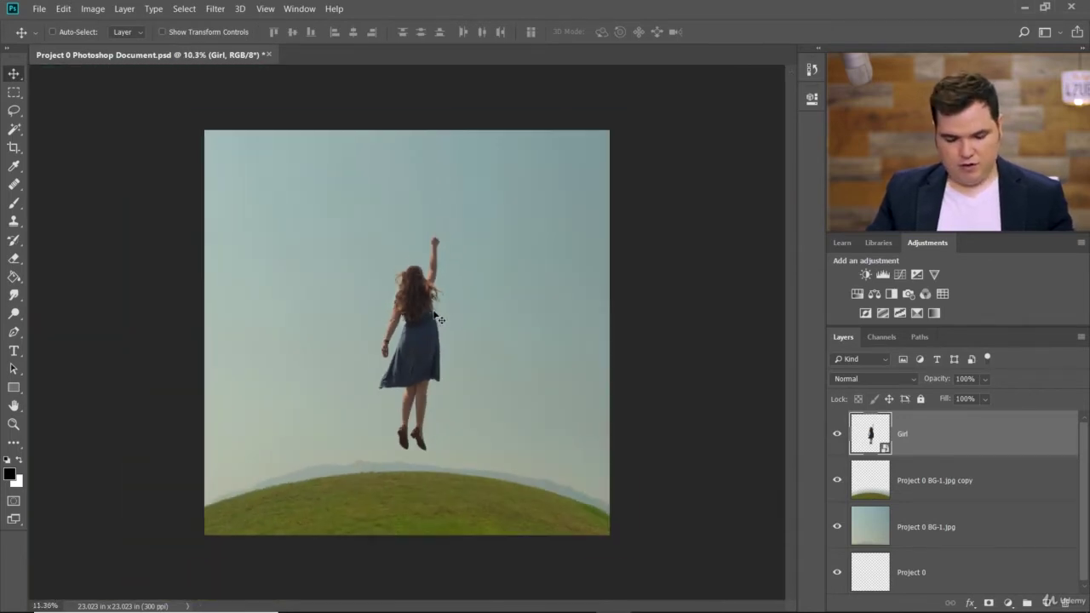
Enlarge the girl proportionally to about 14.28%, keep her centred just above the hill, and commit the transform.
scroll(444, 375, down, 1)
key(ctrl+t)
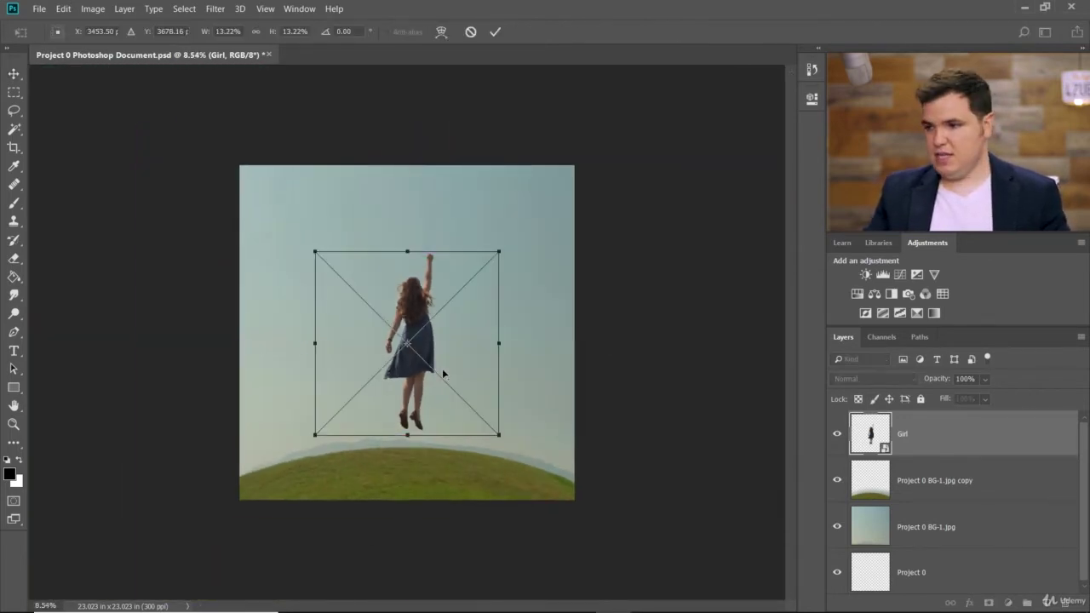
drag(500, 250, 506, 243)
drag(479, 298, 479, 294)
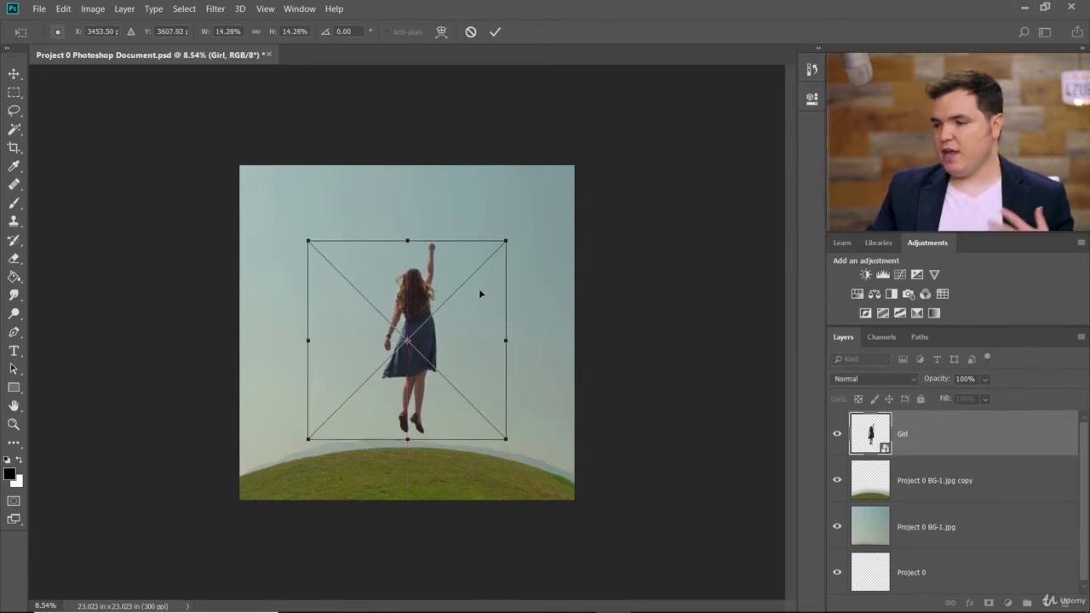
click(495, 31)
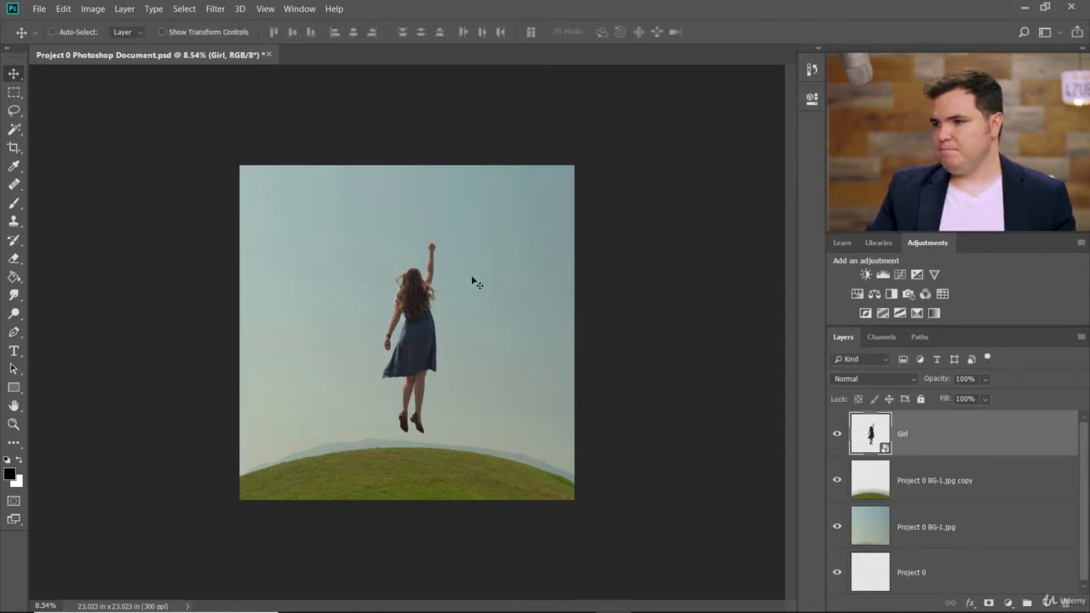
Move the Girl layer below the Project 0 BG-1.jpg layer, and return it to the top of the layer stack.
scroll(405, 282, up, 3)
scroll(541, 338, down, 2)
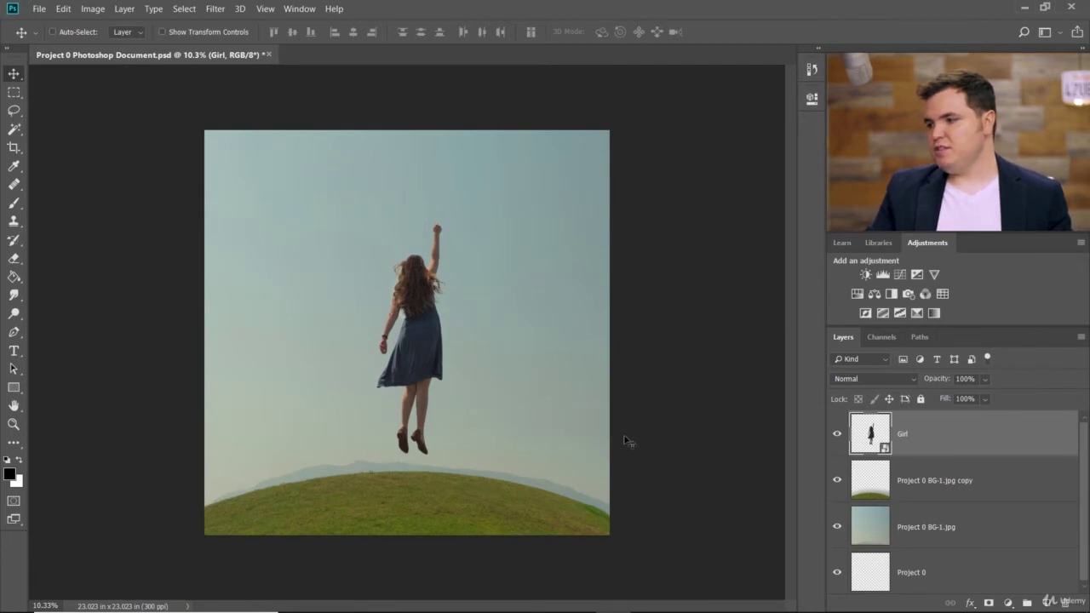
drag(979, 425, 966, 550)
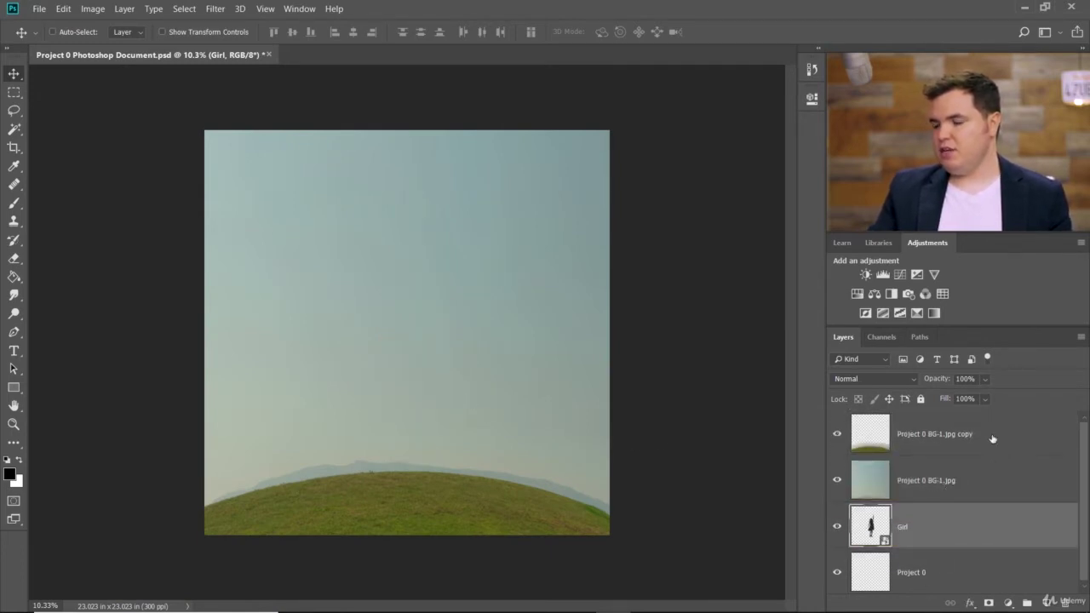
drag(932, 538, 944, 441)
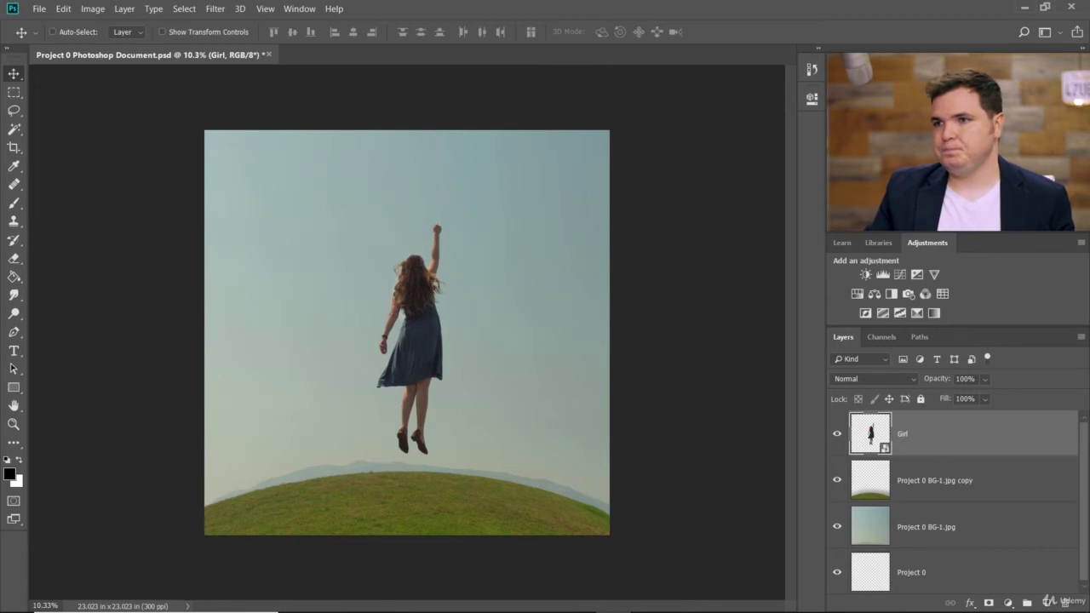
Place the Balloon - Pink image from the Images folder as an embedded object.
click(39, 9)
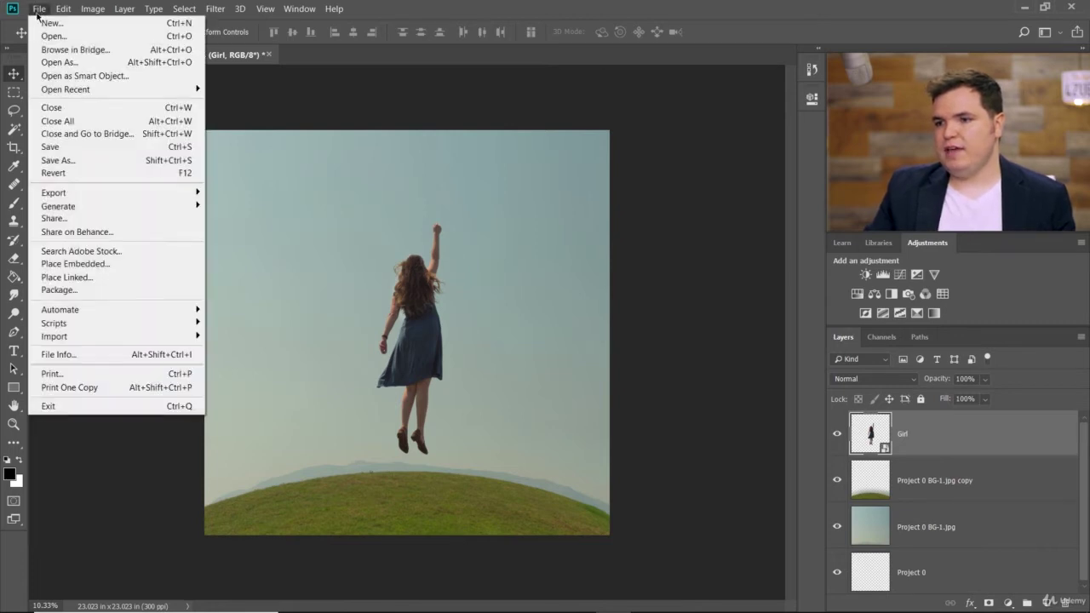
click(66, 265)
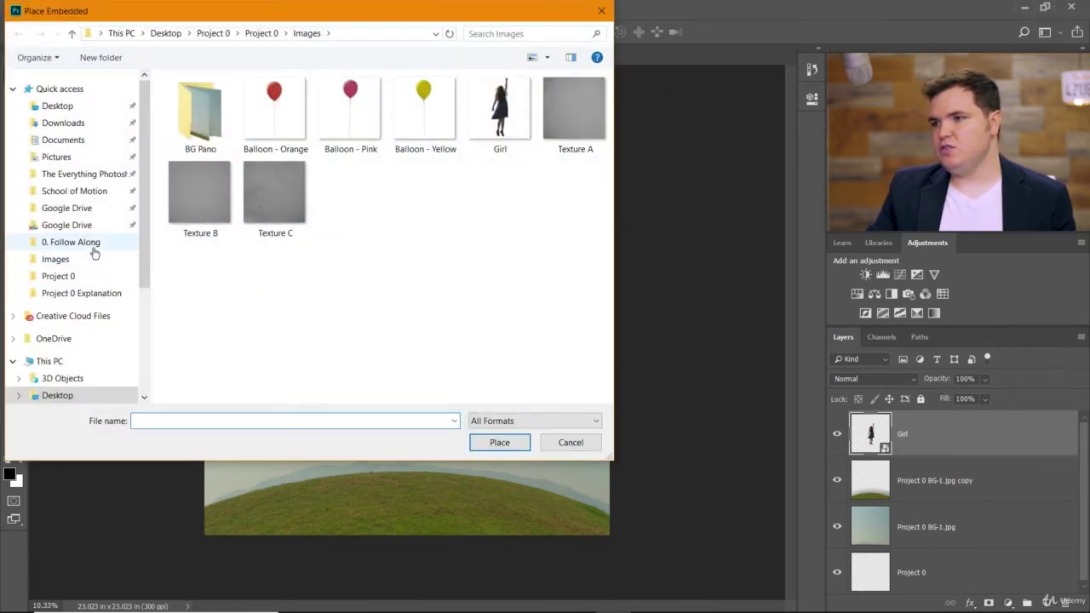
click(349, 114)
click(500, 443)
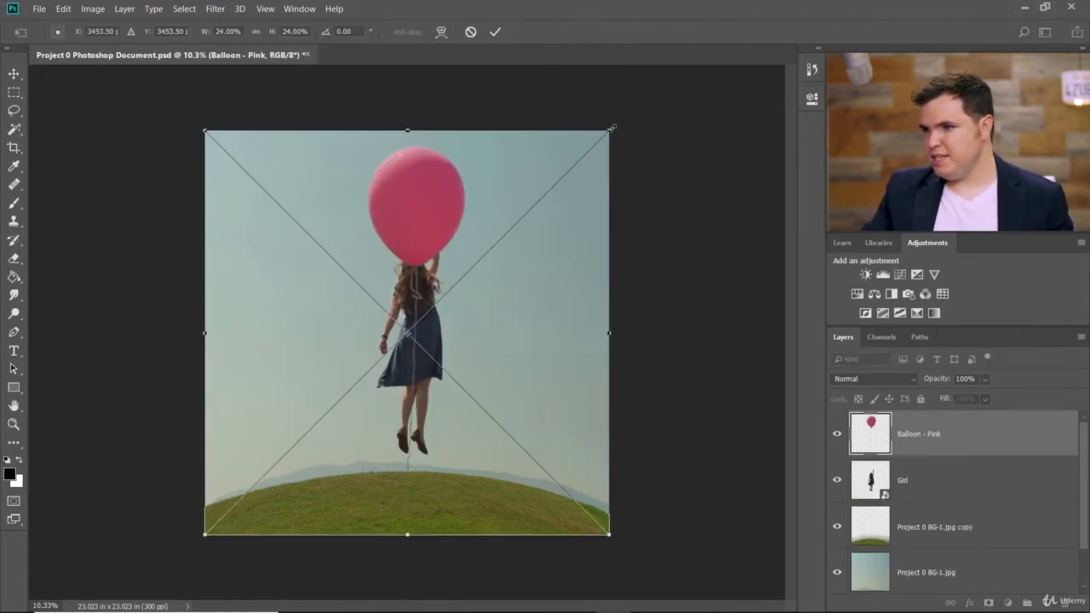
Scale the pink balloon down proportionally to about 6.37% and move it above the girl's raised hand.
drag(612, 128, 478, 161)
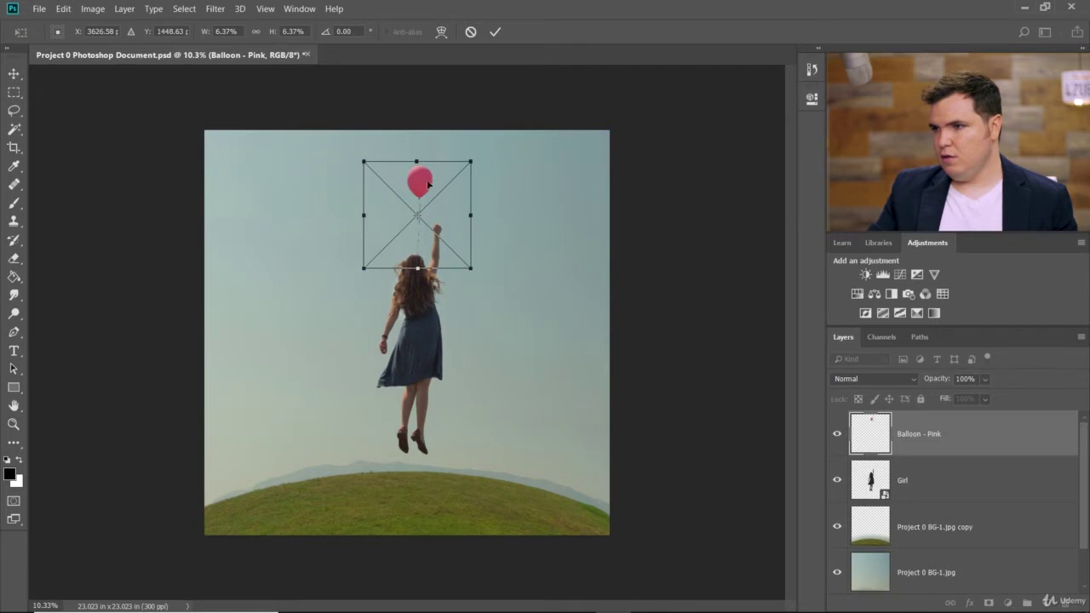
drag(428, 183, 445, 162)
scroll(430, 157, up, 5)
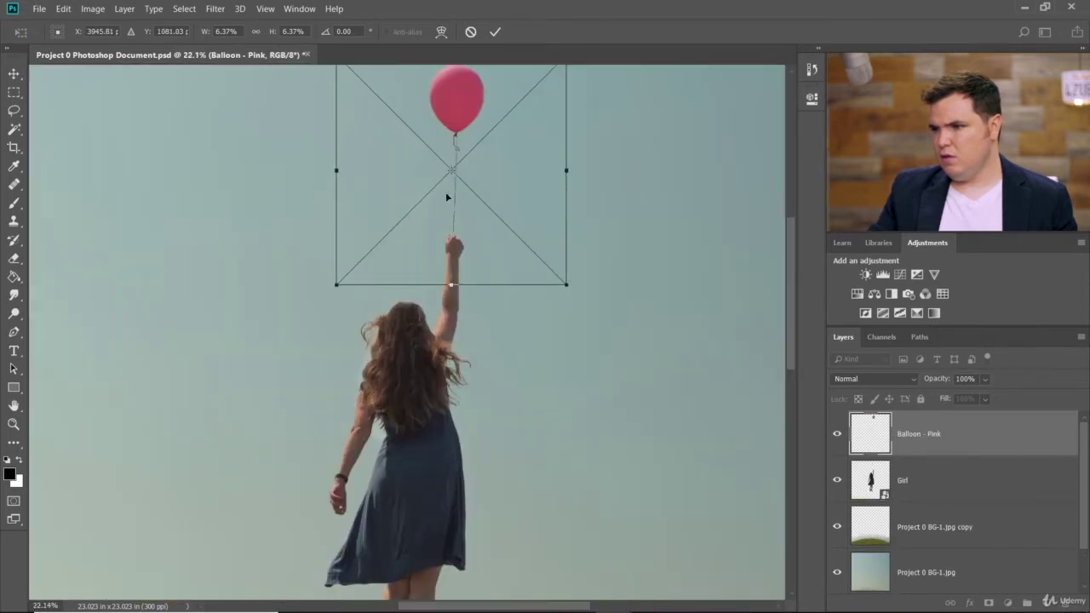
scroll(459, 223, down, 4)
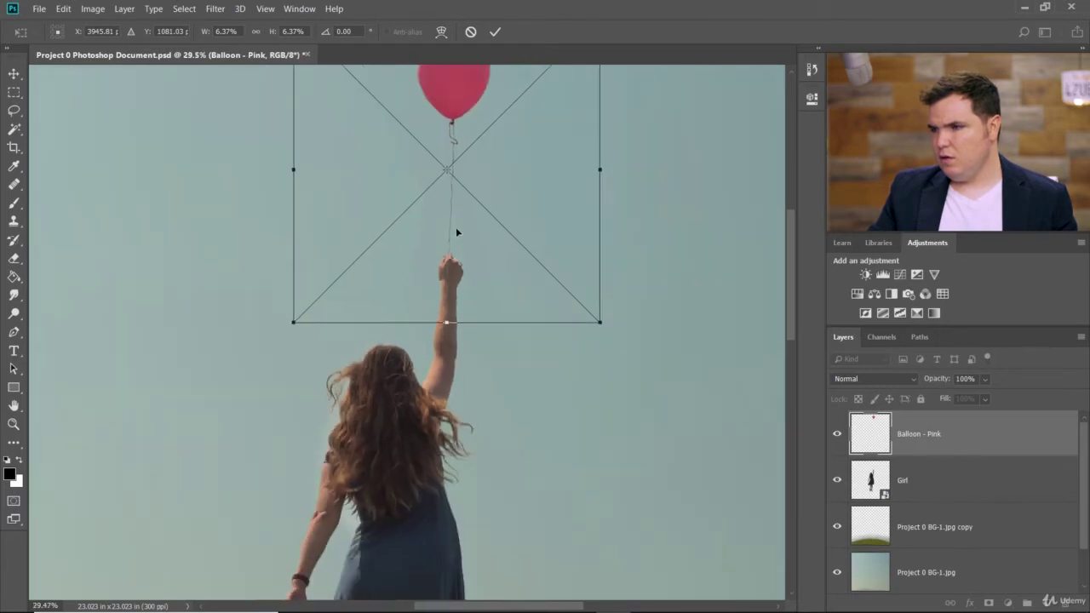
scroll(454, 124, up, 3)
scroll(457, 226, up, 2)
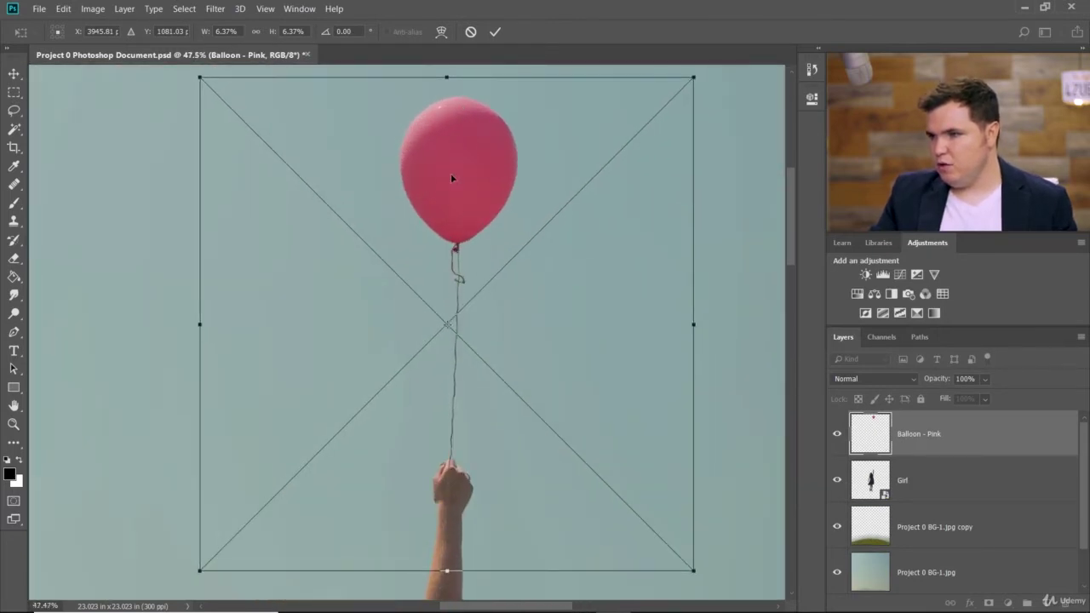
scroll(454, 234, down, 3)
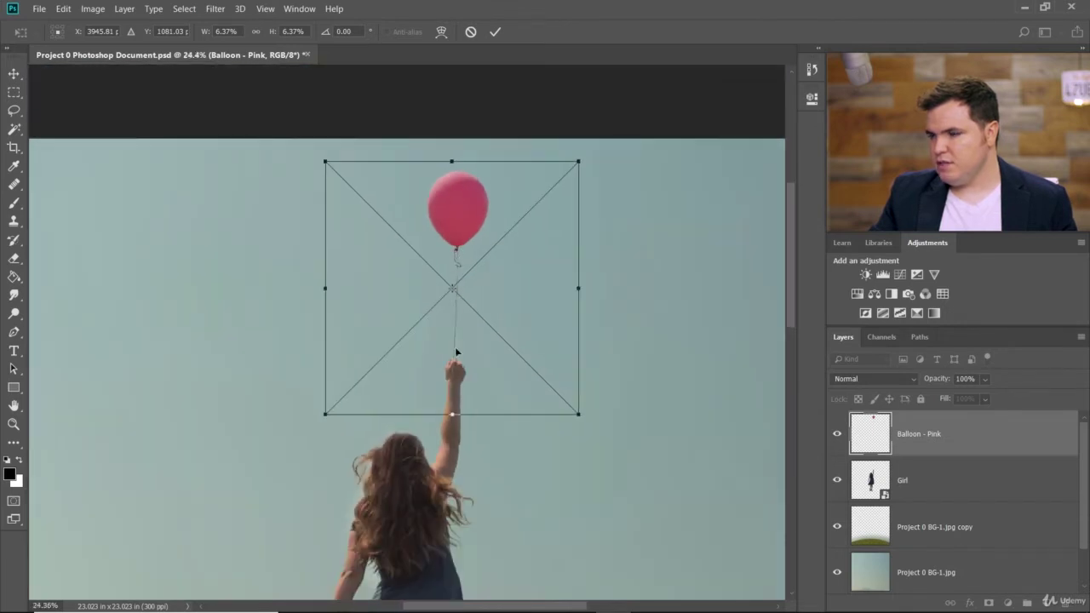
Fine-tune the pink balloon's position so its string meets the top of the girl's fist, and commit the placement.
drag(460, 223, 458, 217)
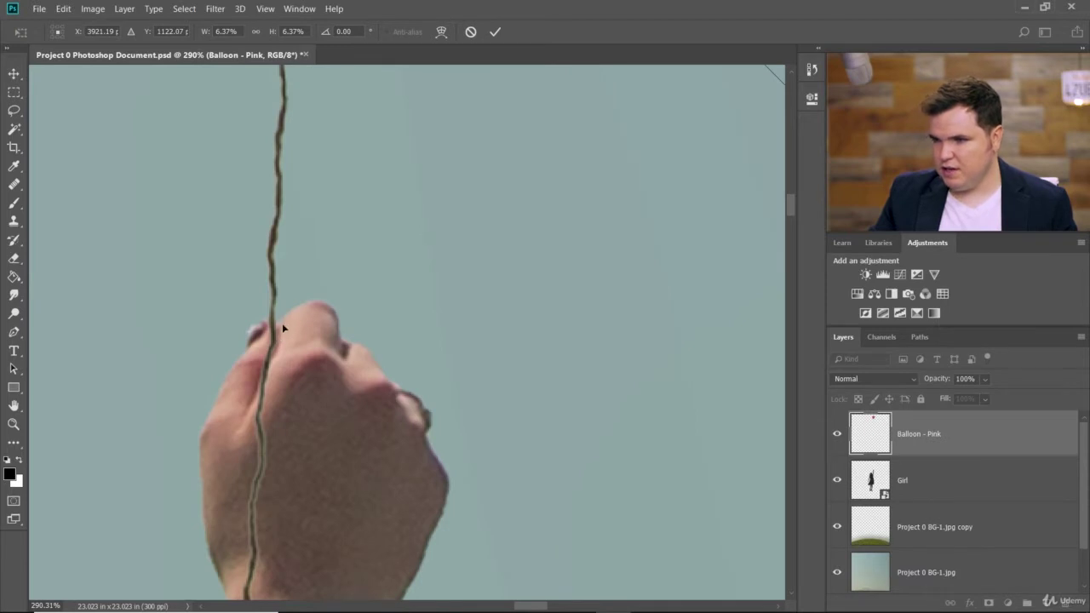
drag(274, 300, 281, 296)
scroll(279, 332, down, 4)
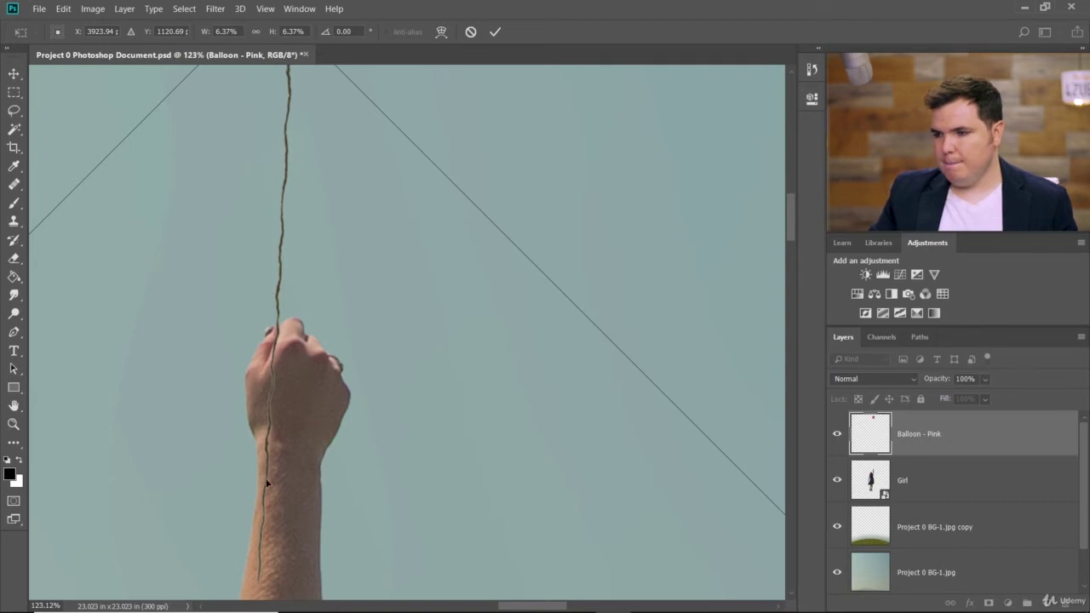
scroll(284, 384, down, 6)
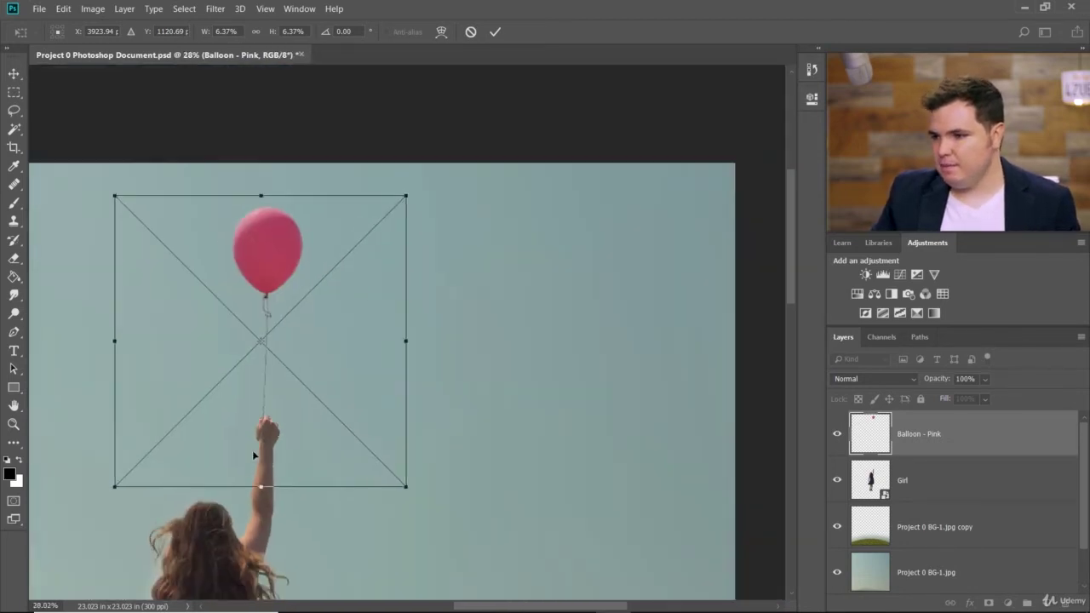
scroll(237, 463, up, 7)
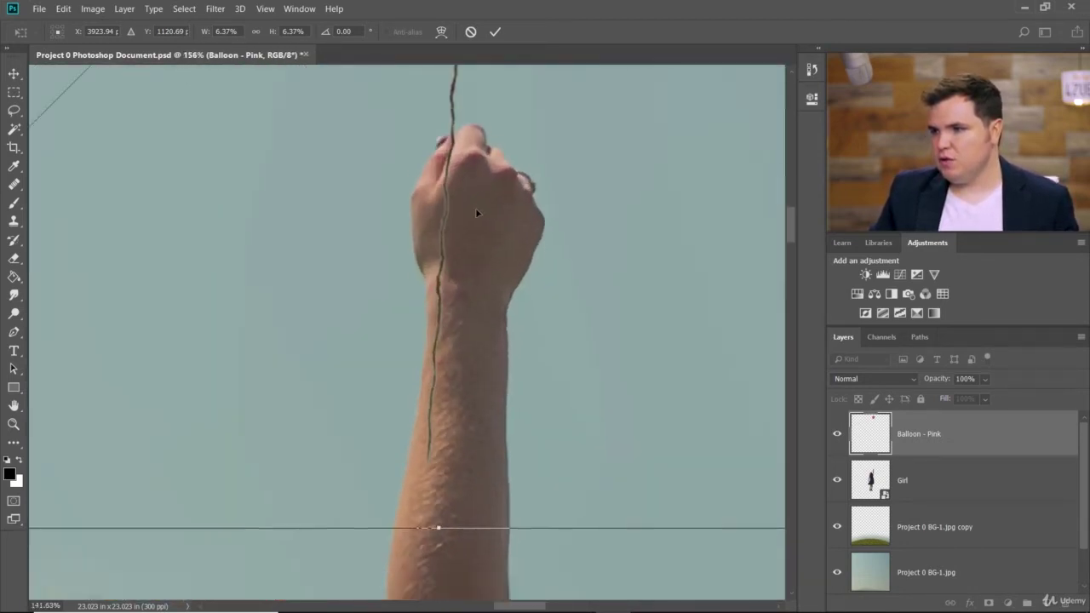
scroll(475, 210, down, 2)
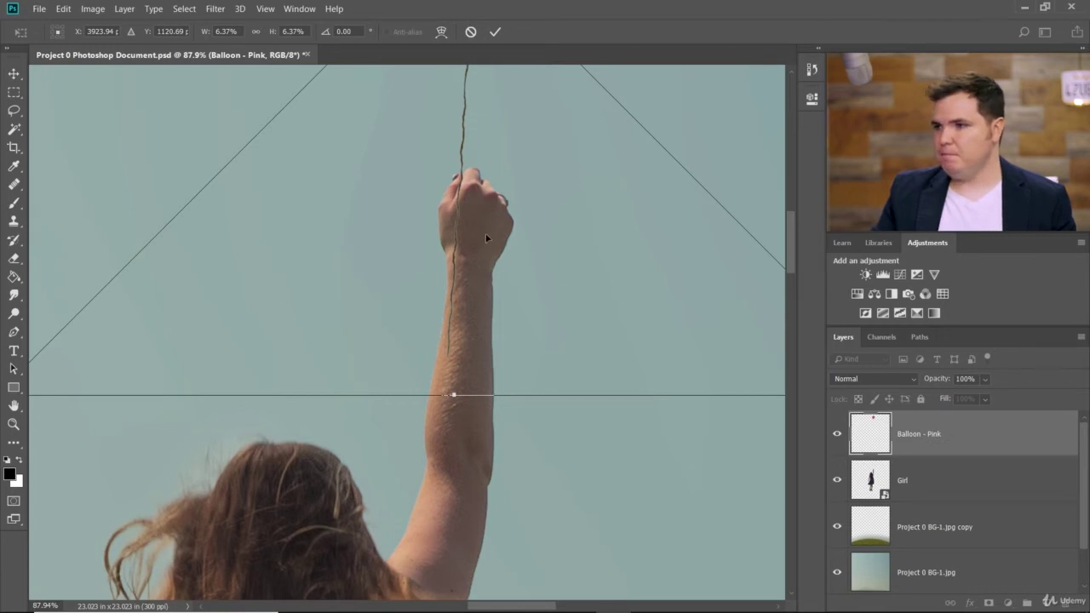
click(496, 31)
scroll(460, 222, down, 8)
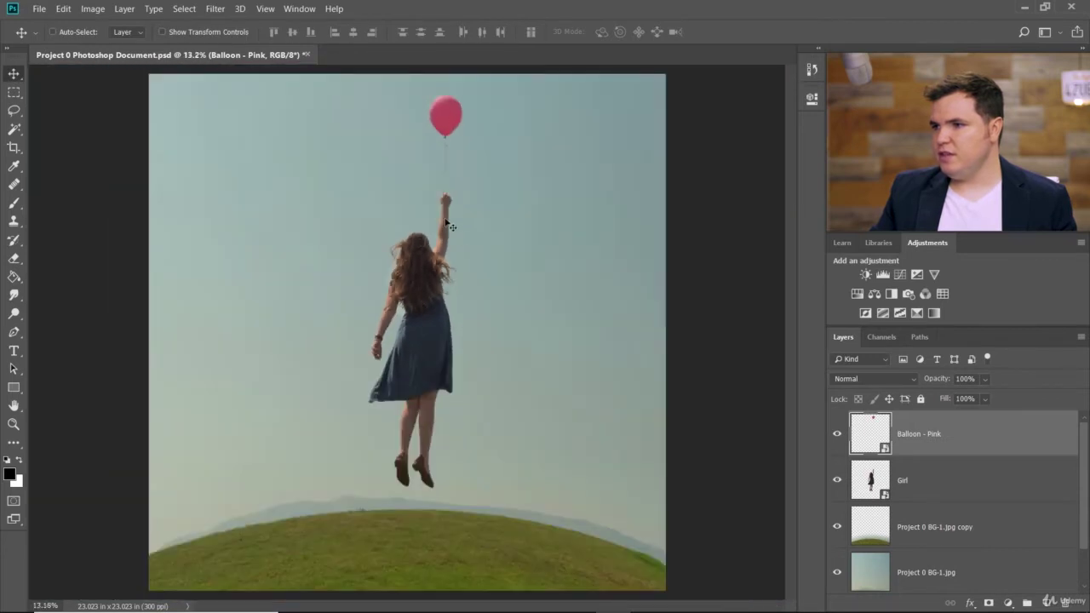
Place the Balloon - Orange image from the Images folder as an embedded object.
click(37, 9)
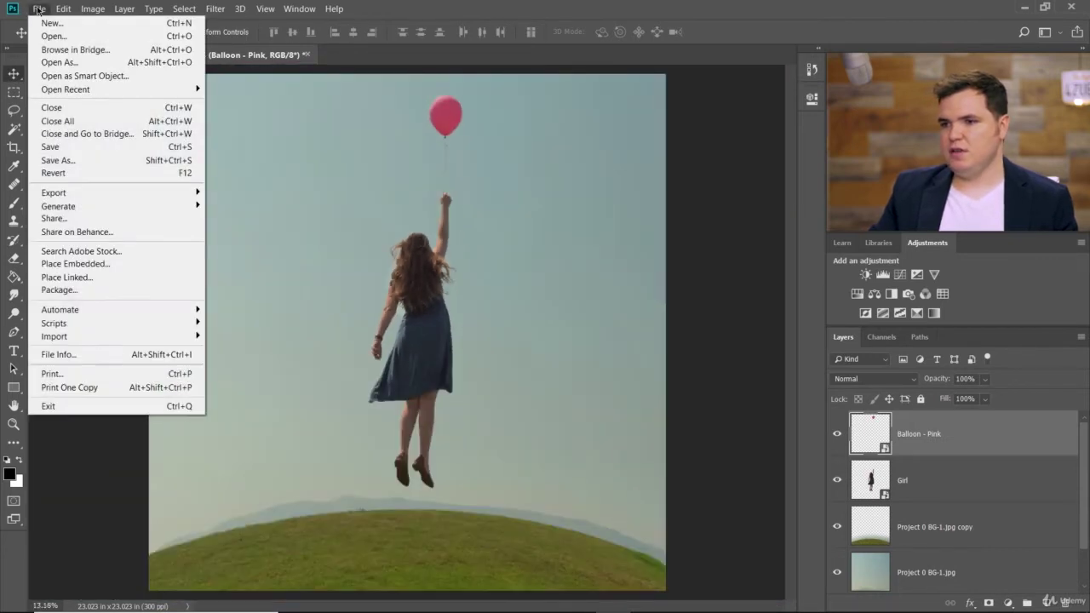
click(74, 265)
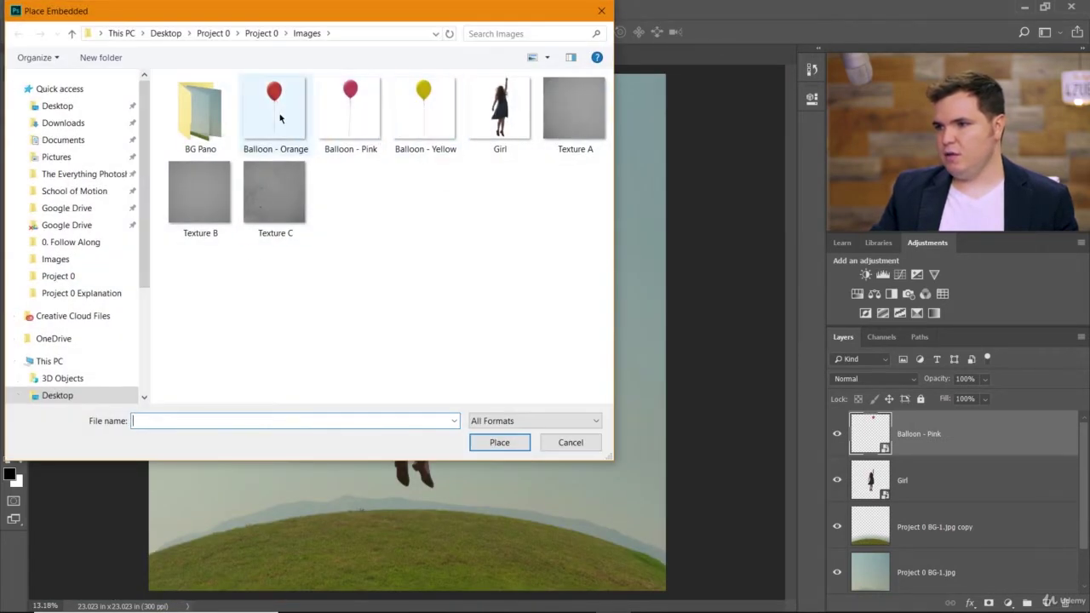
click(280, 119)
click(500, 442)
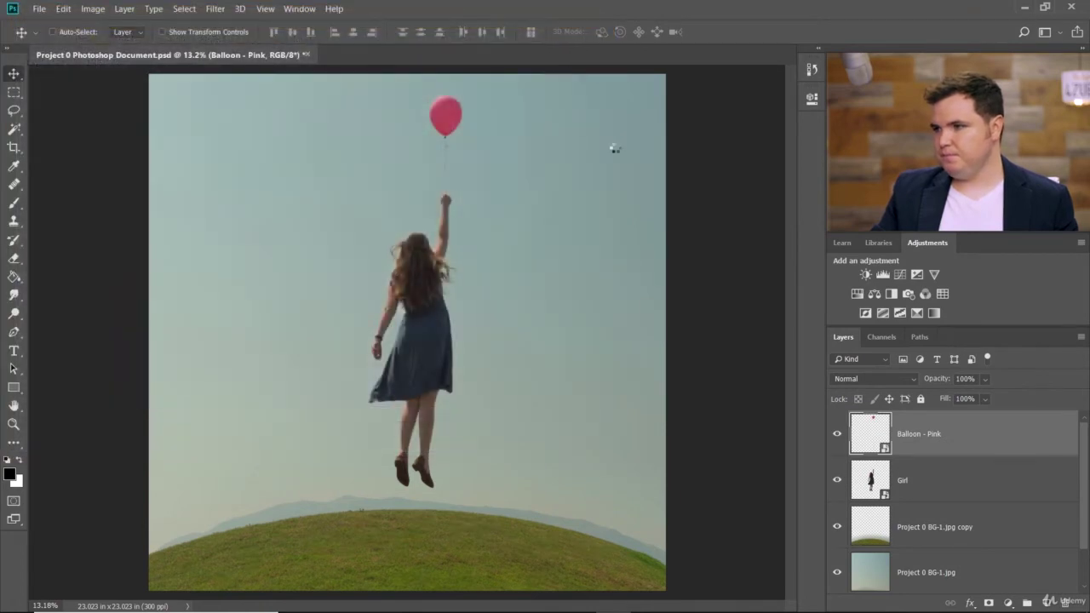
Scale the orange balloon down to about 5.71% and move it just left of the pink balloon, overlapping it.
drag(676, 76, 461, 92)
scroll(461, 94, up, 5)
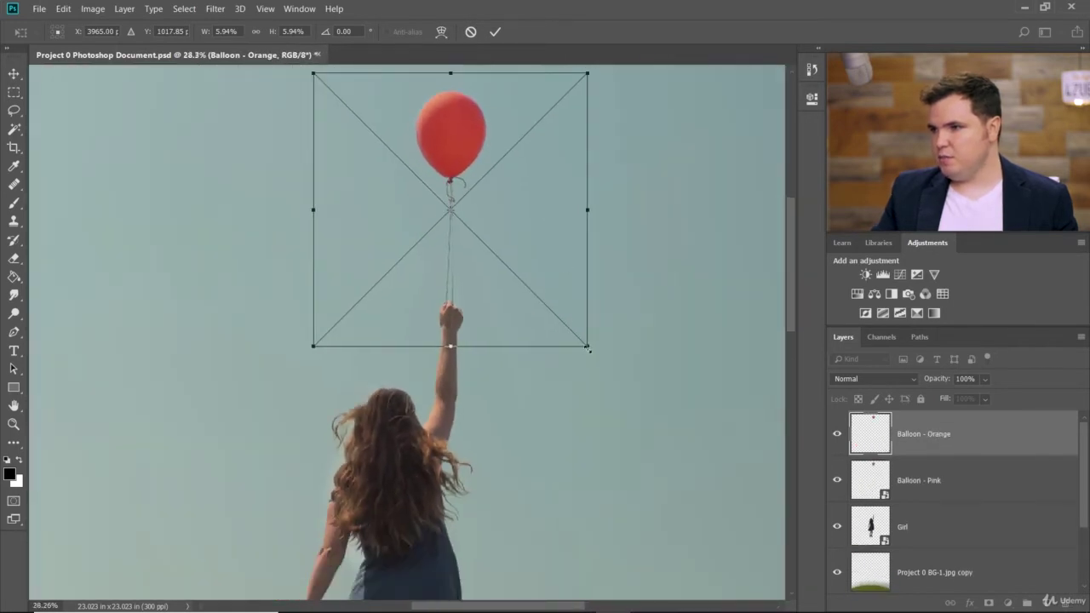
drag(587, 348, 575, 338)
drag(477, 146, 448, 158)
scroll(452, 191, up, 2)
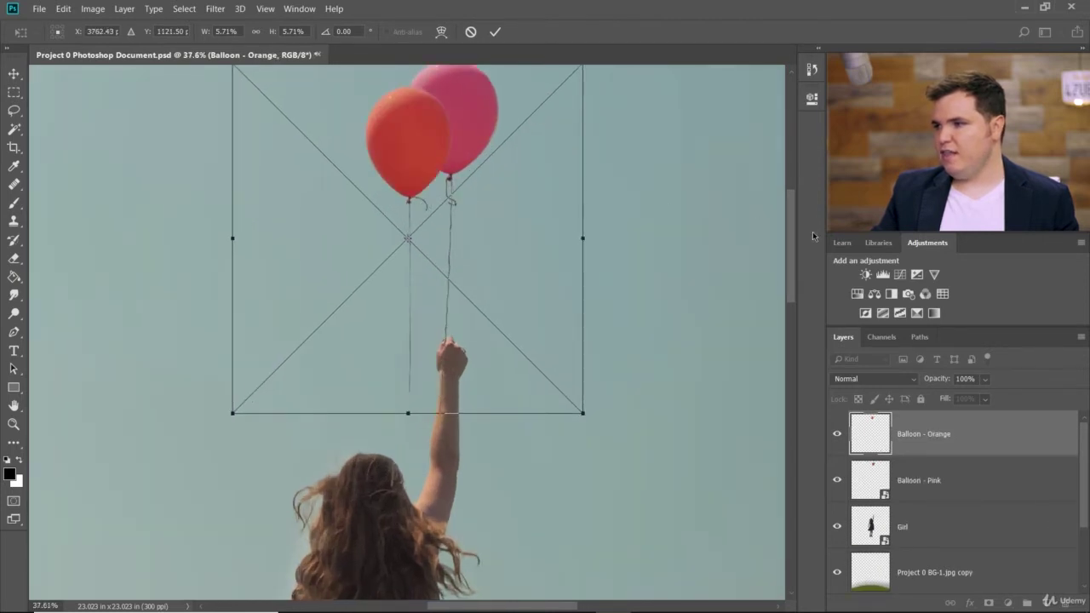
scroll(736, 186, up, 3)
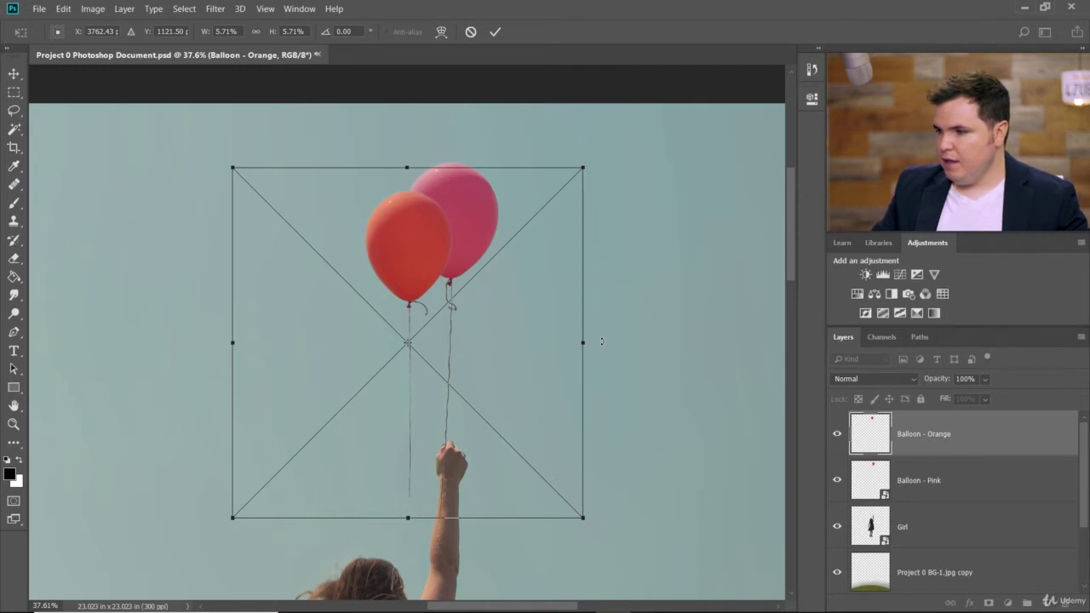
Rotate the orange balloon to about -8.62°, shift it so its string meets the girl's hand, and commit the placement.
drag(601, 342, 640, 309)
scroll(399, 366, up, 1)
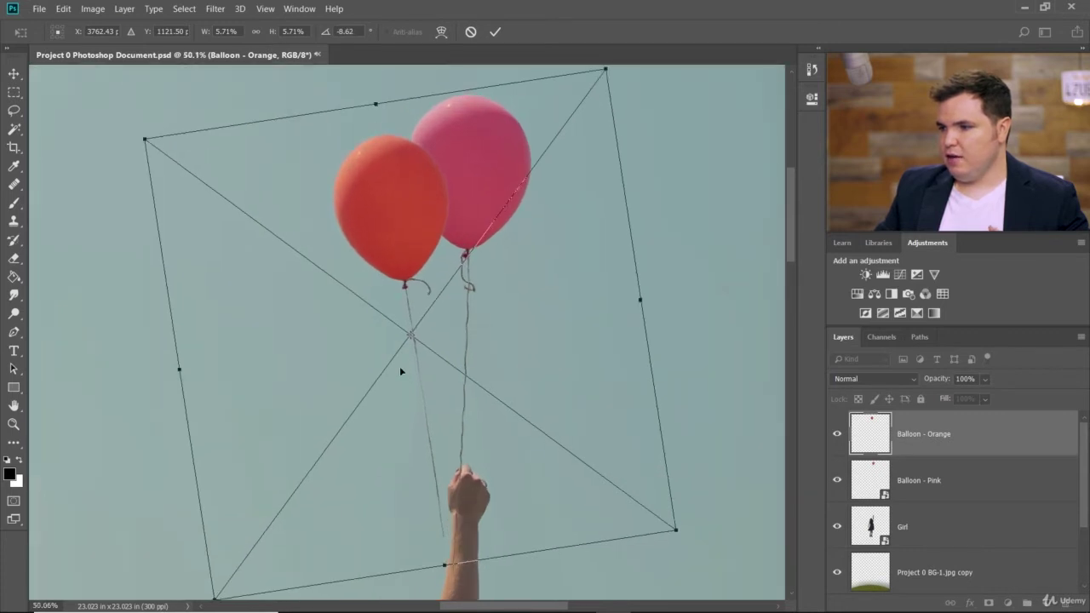
drag(477, 328, 490, 341)
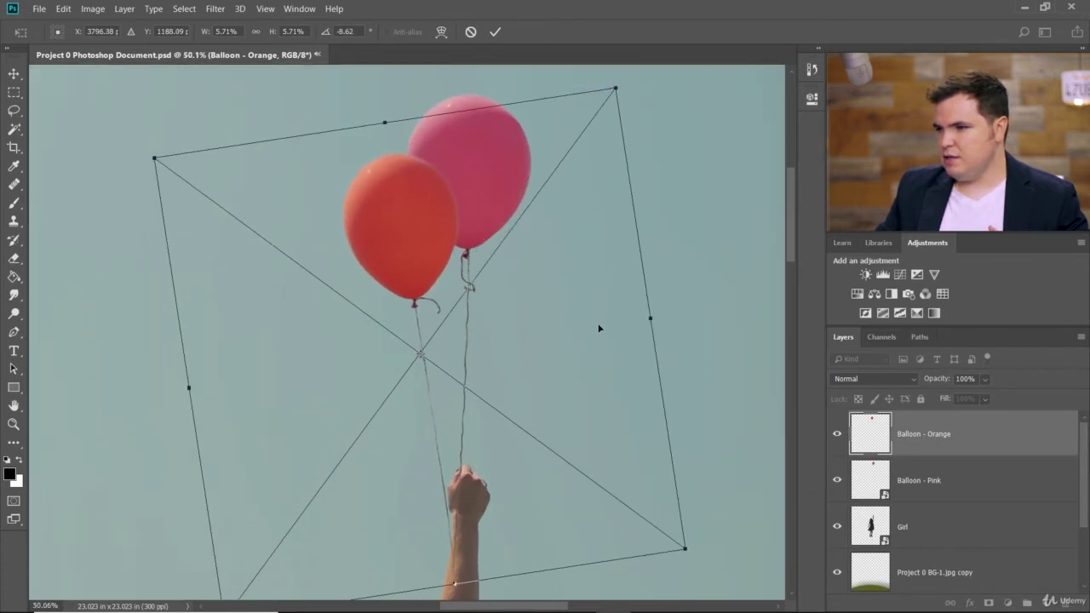
mouse_move(598, 328)
mouse_down()
mouse_move(604, 308)
mouse_move(601, 320)
mouse_up()
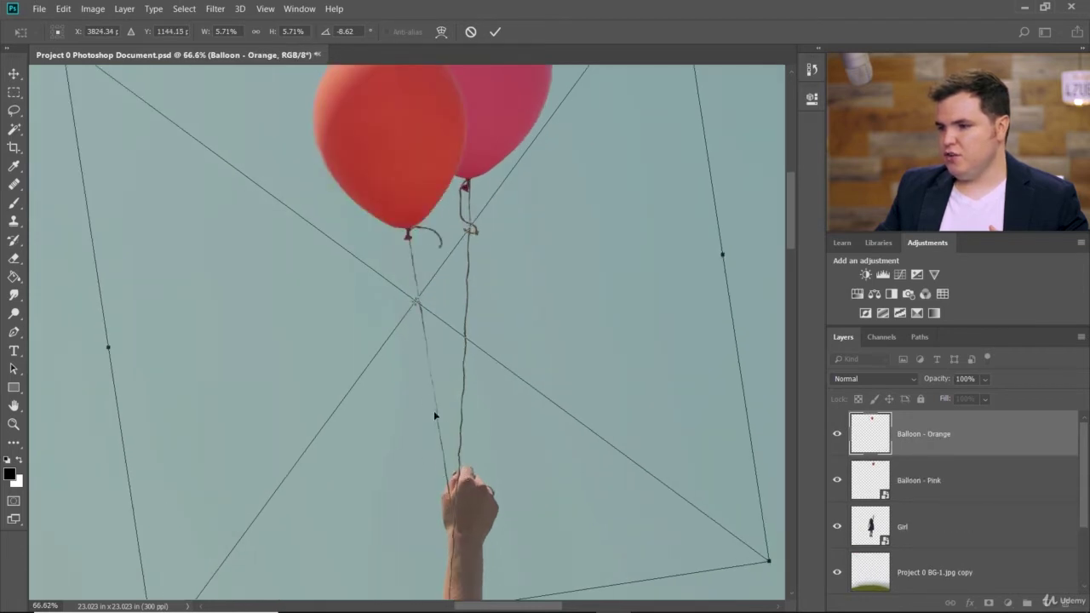
scroll(433, 410, down, 5)
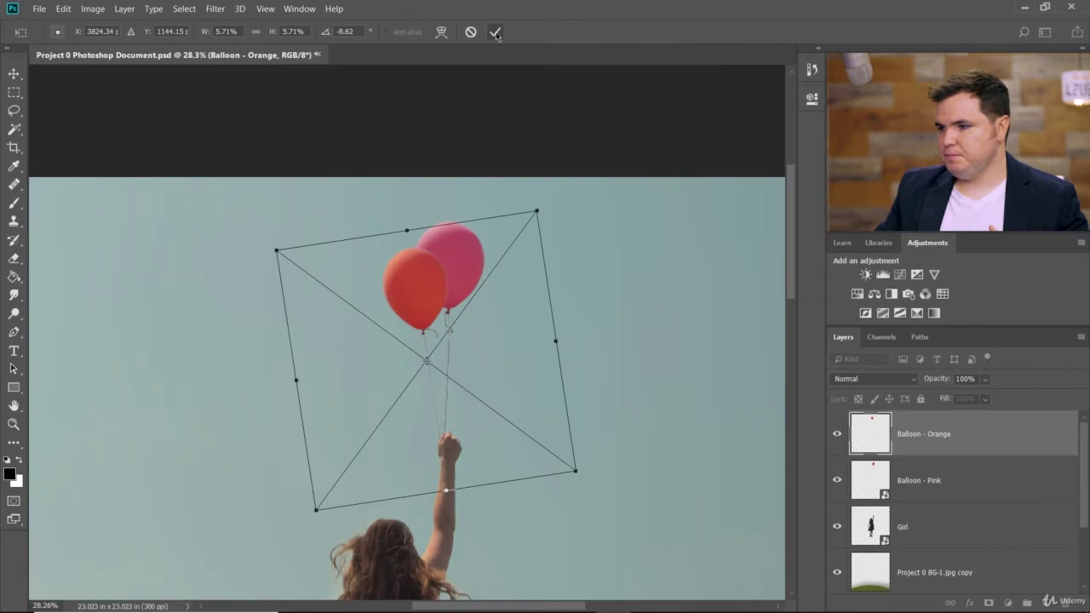
click(495, 32)
Place the Balloon - Yellow image from the Images folder as an embedded object.
click(38, 9)
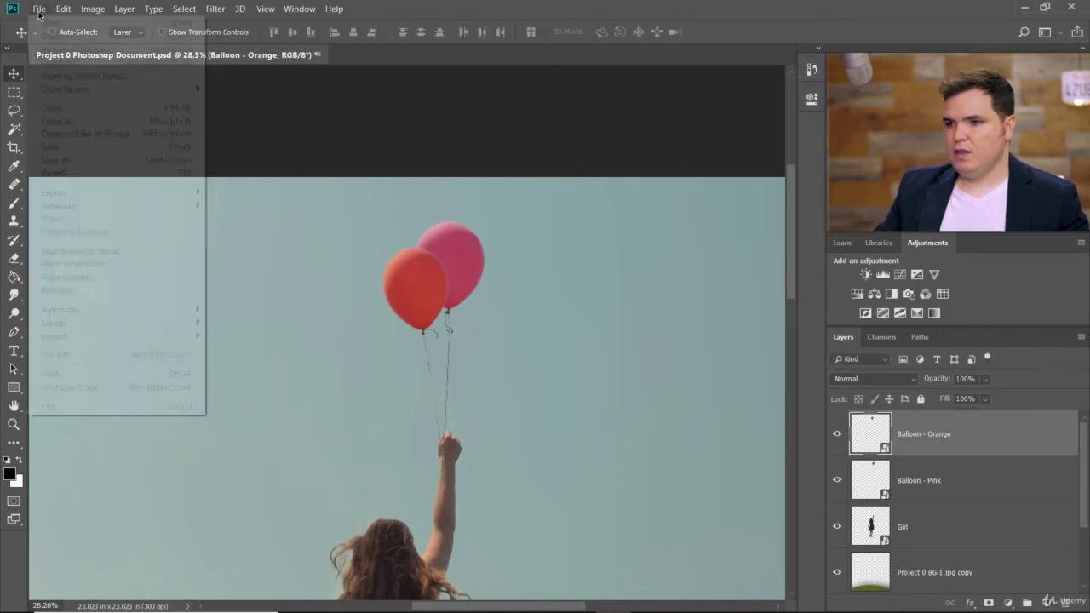
click(110, 268)
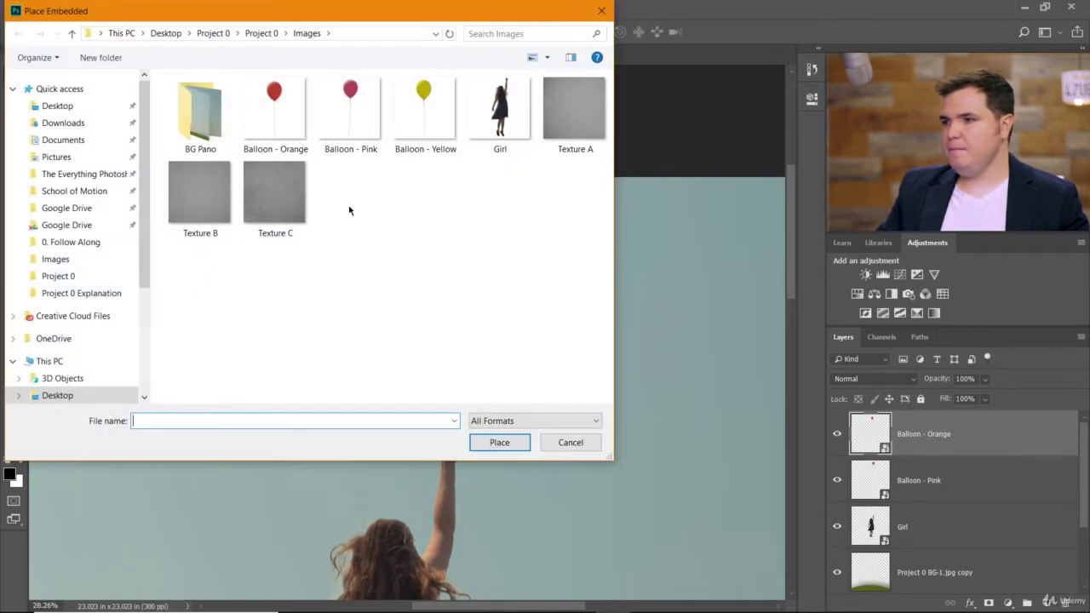
click(425, 111)
click(497, 447)
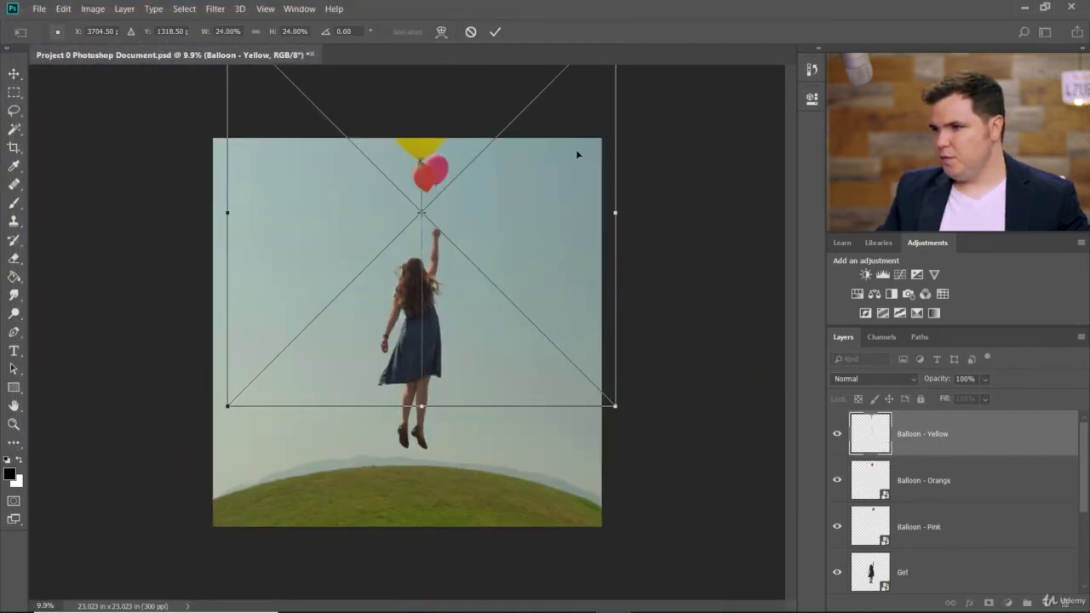
Scale the yellow balloon down to about 6.04% and move it to the right of the orange balloon, overlapping the pink one.
drag(606, 122, 390, 399)
drag(291, 441, 452, 212)
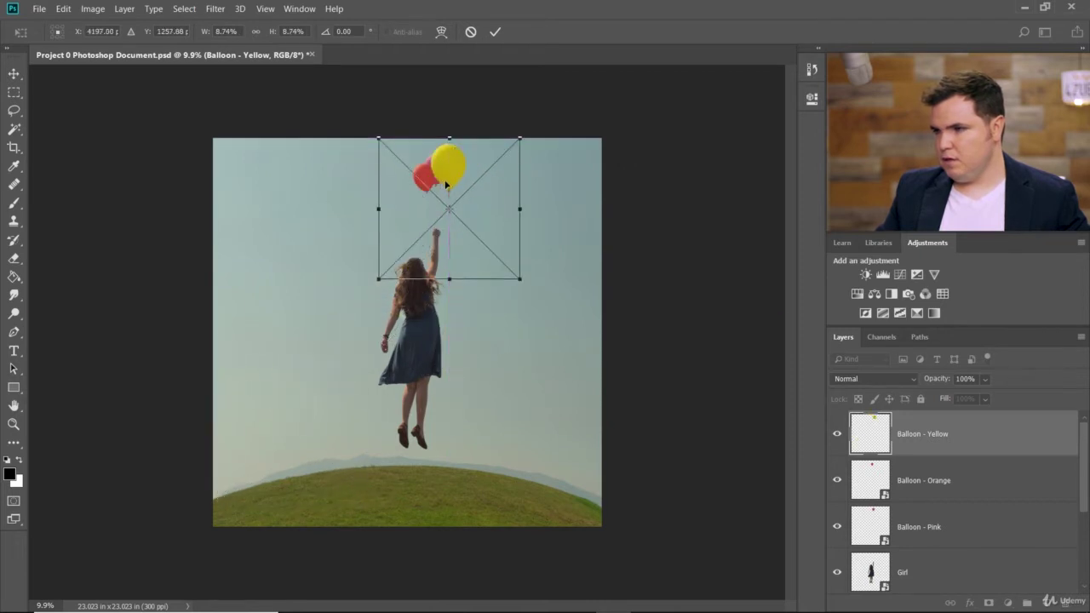
scroll(778, 277, up, 3)
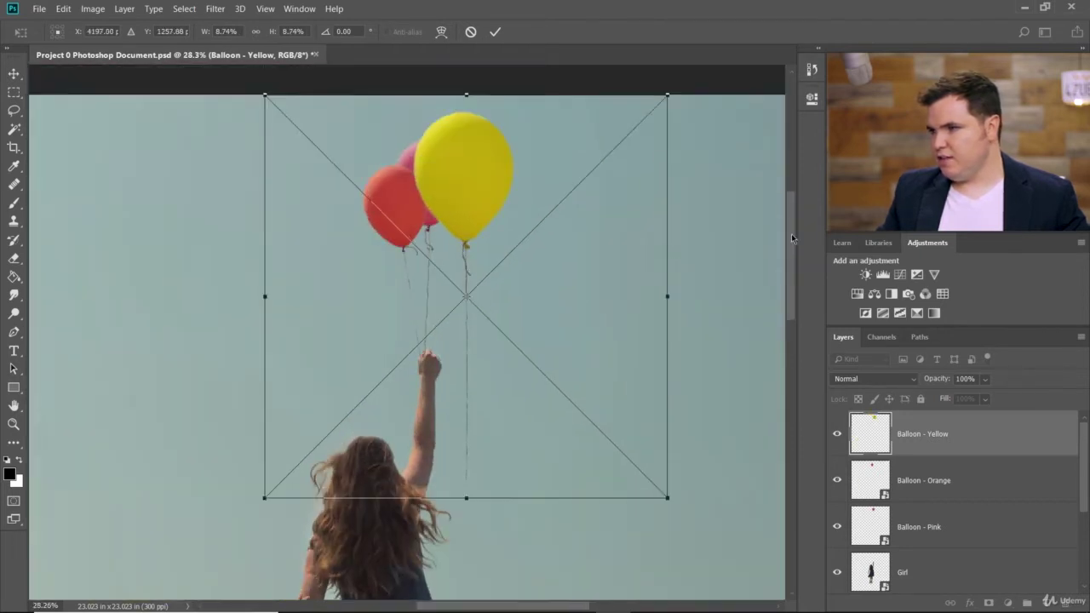
drag(666, 514, 528, 400)
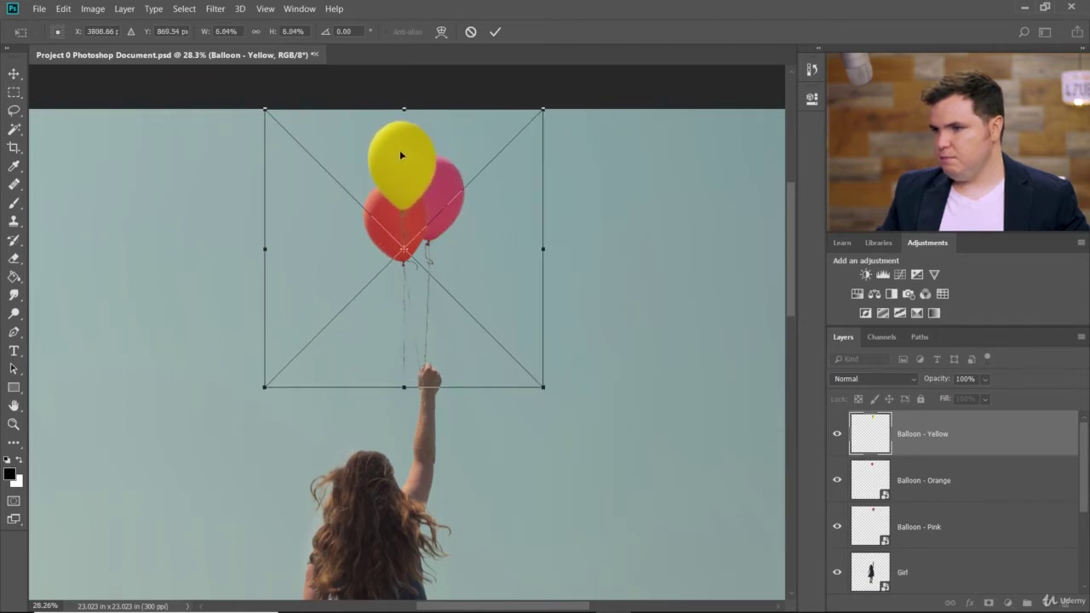
drag(399, 150, 468, 214)
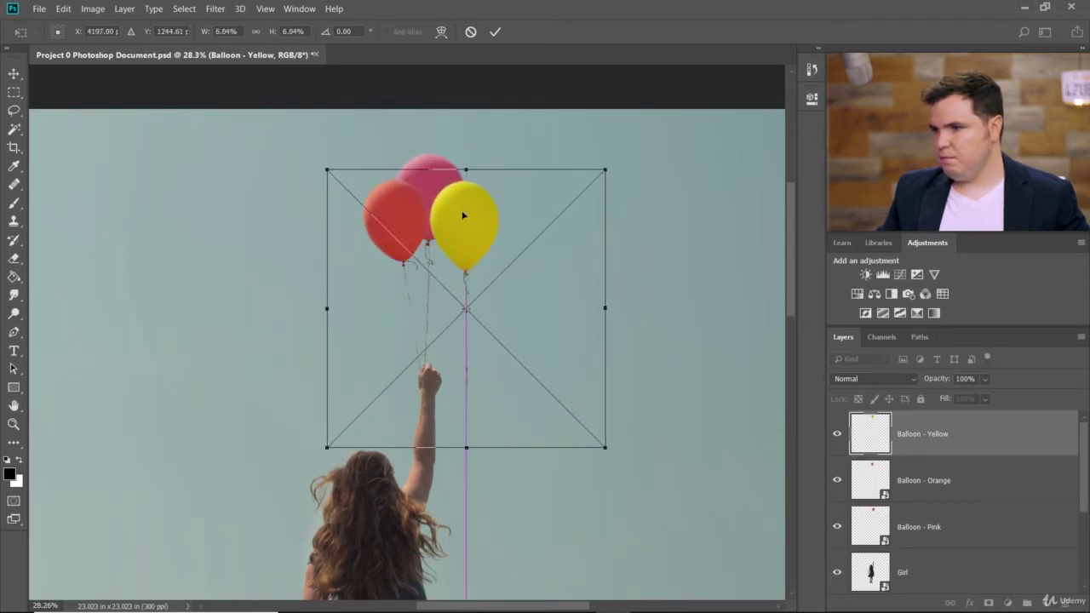
Rotate the yellow balloon to about 12.05°, shift it so its string meets the girl's hand, and commit the placement.
scroll(505, 313, up, 3)
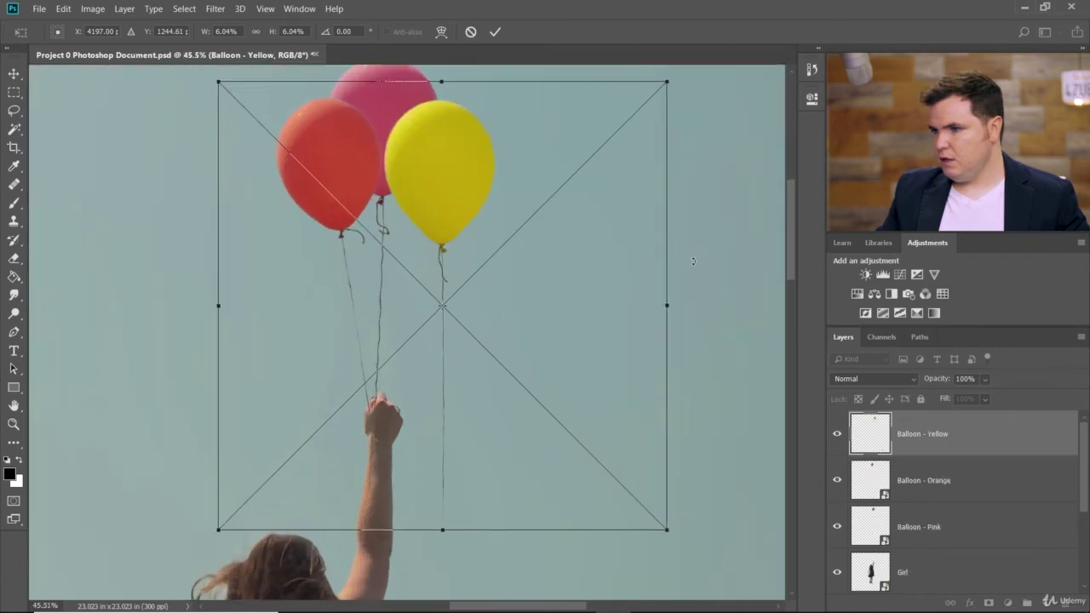
drag(693, 261, 713, 315)
mouse_move(599, 292)
mouse_down()
mouse_move(584, 298)
mouse_move(591, 304)
mouse_move(574, 297)
mouse_move(588, 304)
mouse_move(584, 325)
mouse_move(582, 302)
mouse_up()
scroll(584, 470, down, 2)
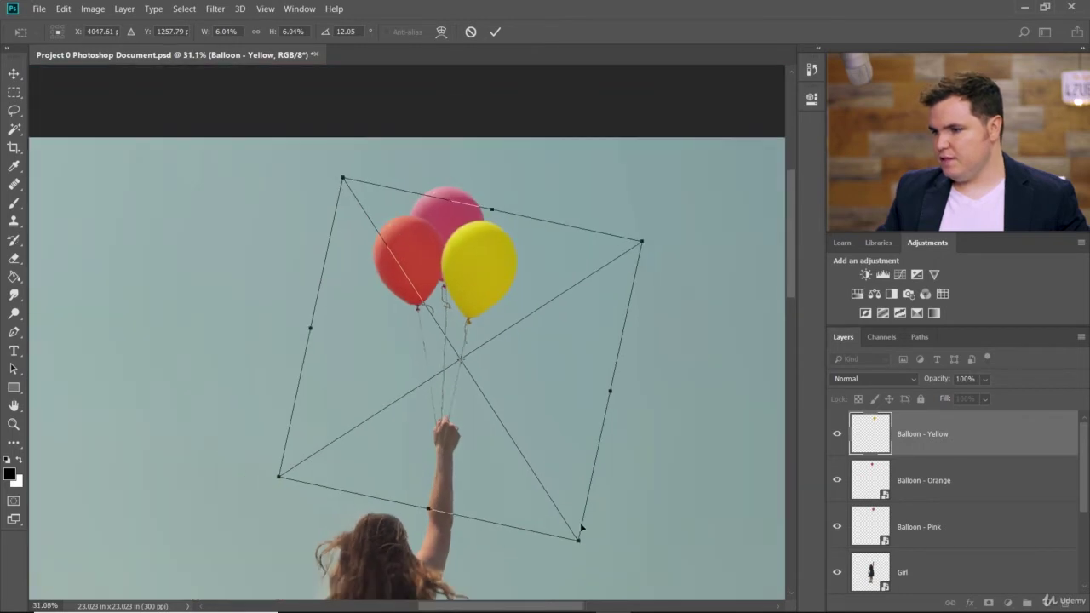
drag(577, 538, 573, 534)
click(495, 33)
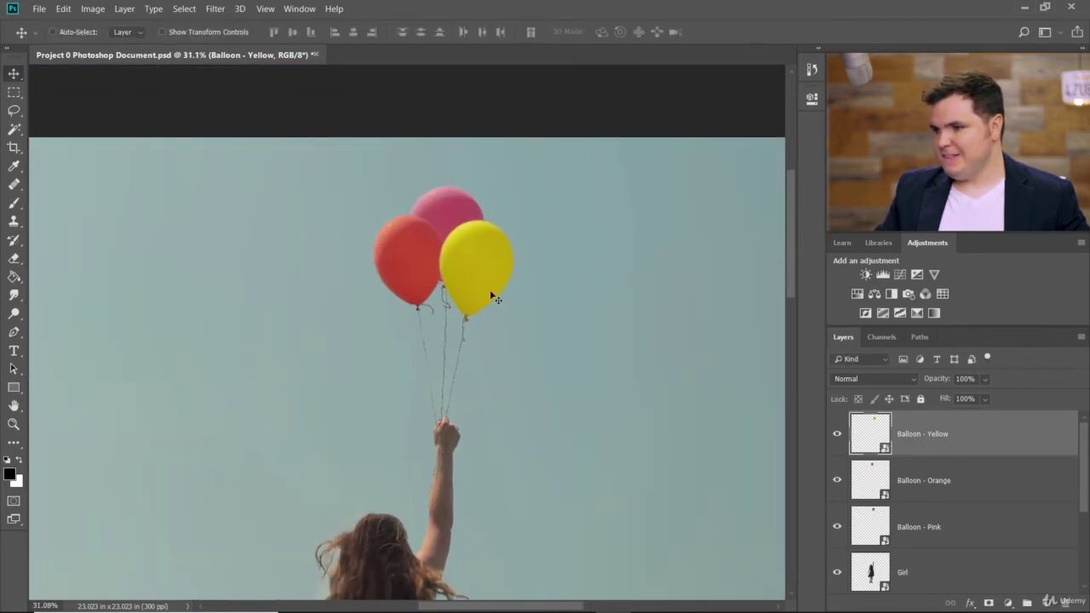
Move the Balloon - Pink layer to the top of the layer stack, above Balloon - Yellow.
mouse_move(482, 290)
mouse_down()
mouse_move(494, 295)
mouse_move(481, 273)
mouse_up()
scroll(493, 295, up, 1)
scroll(502, 286, up, 1)
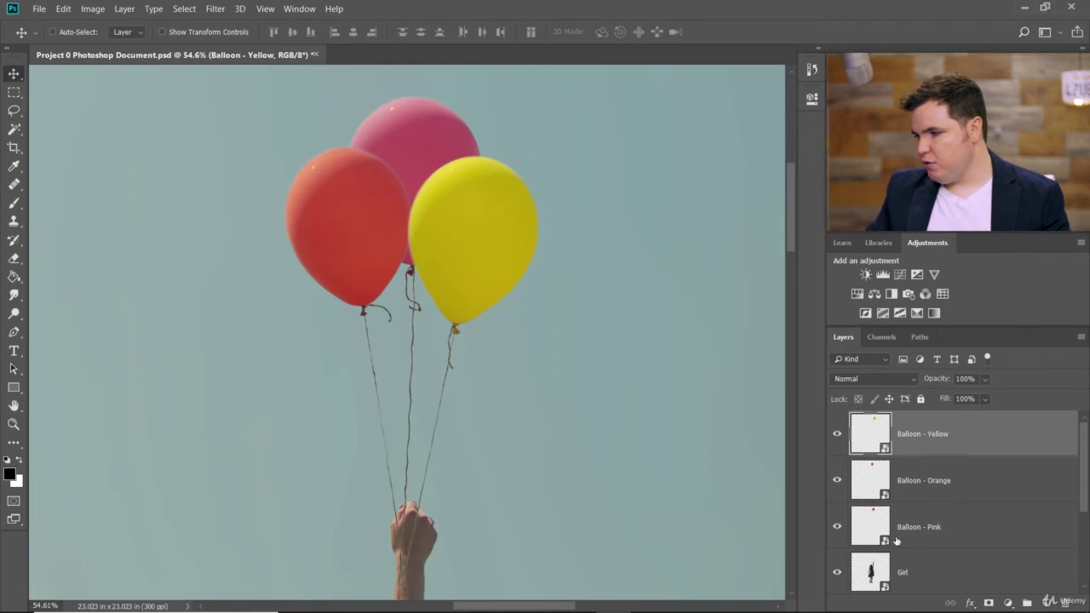
drag(968, 539, 969, 418)
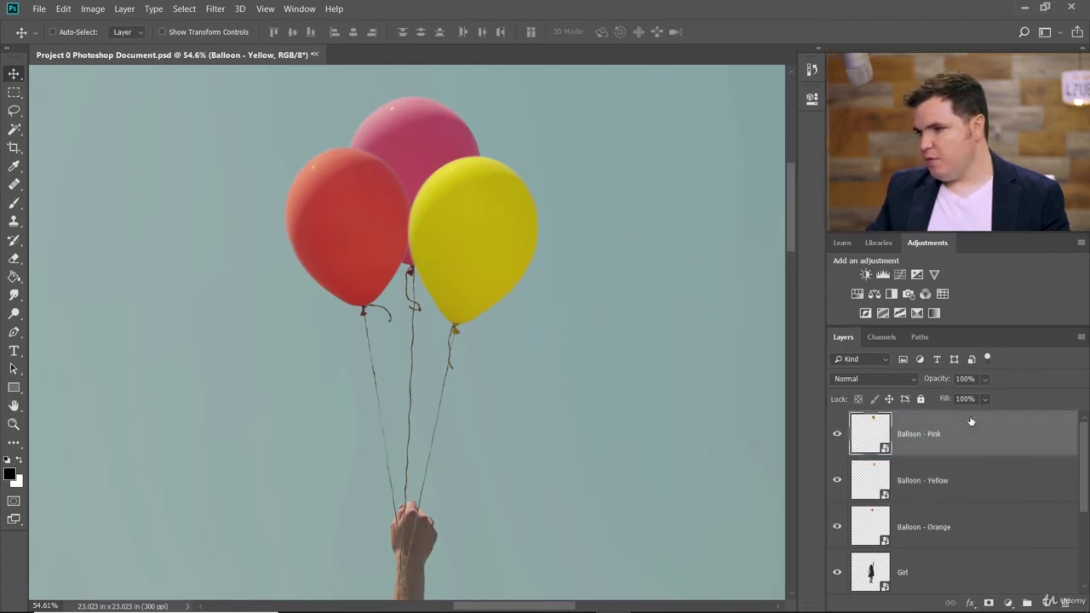
scroll(443, 267, down, 5)
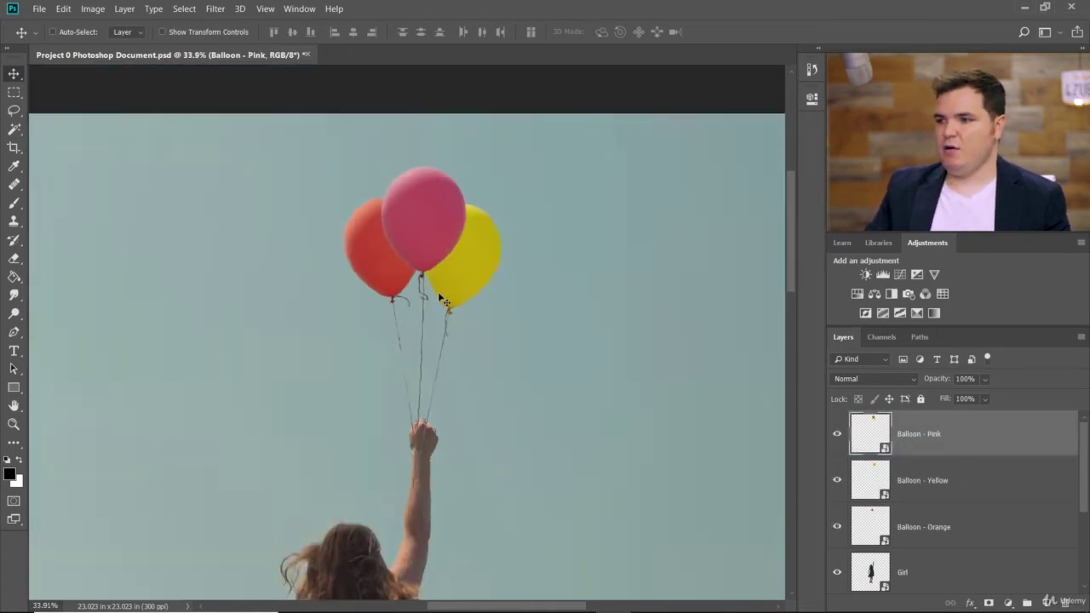
scroll(416, 453, down, 3)
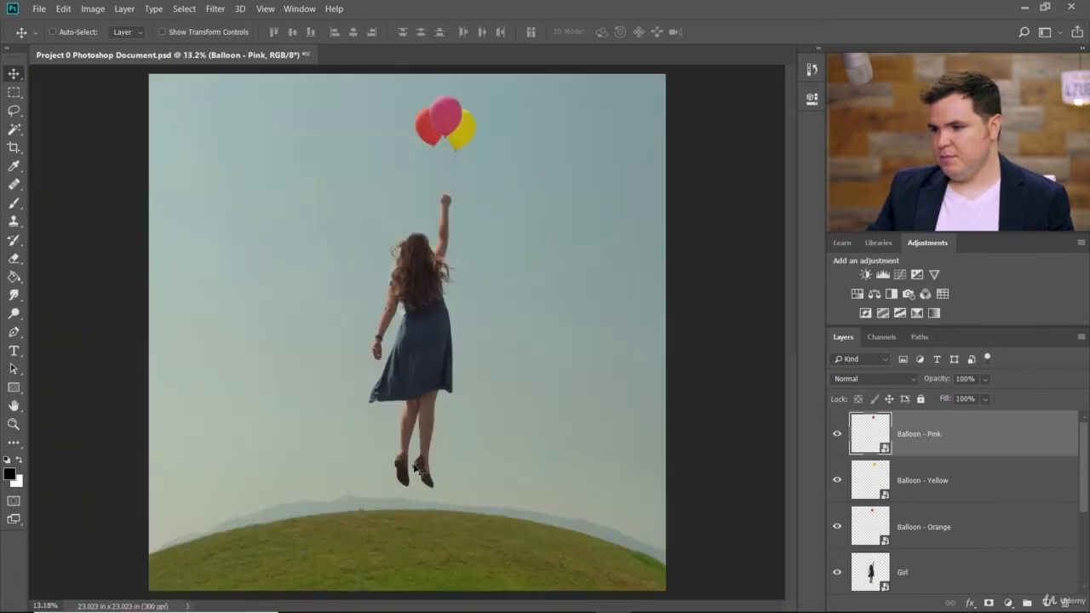
Start Puppet Warp on the pink balloon layer and pin it from the balloon's base down its string to the top of the hand.
scroll(439, 139, up, 2)
scroll(442, 138, up, 4)
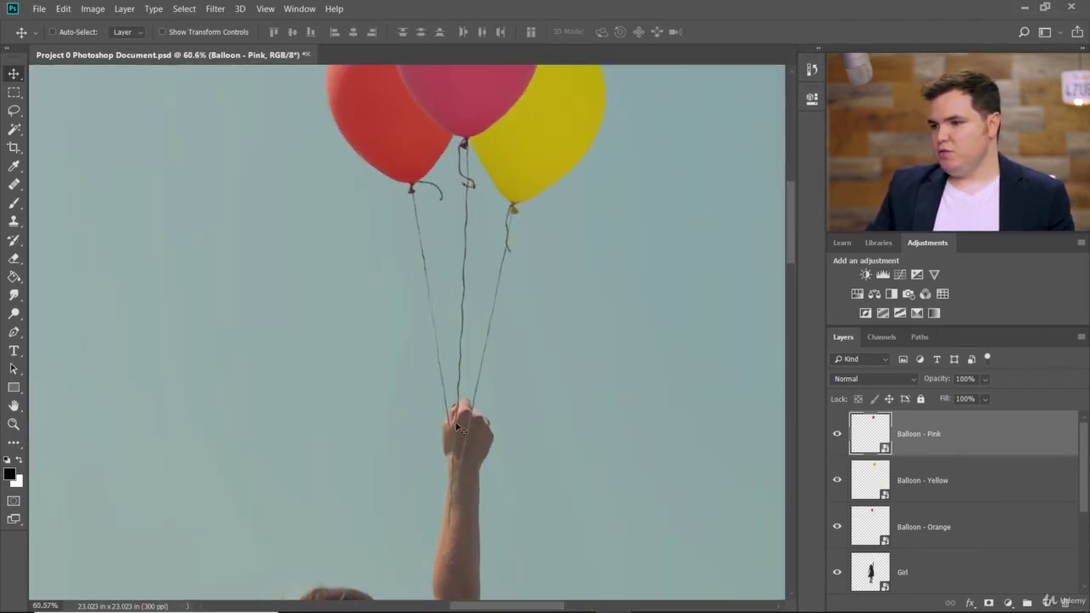
scroll(466, 411, up, 1)
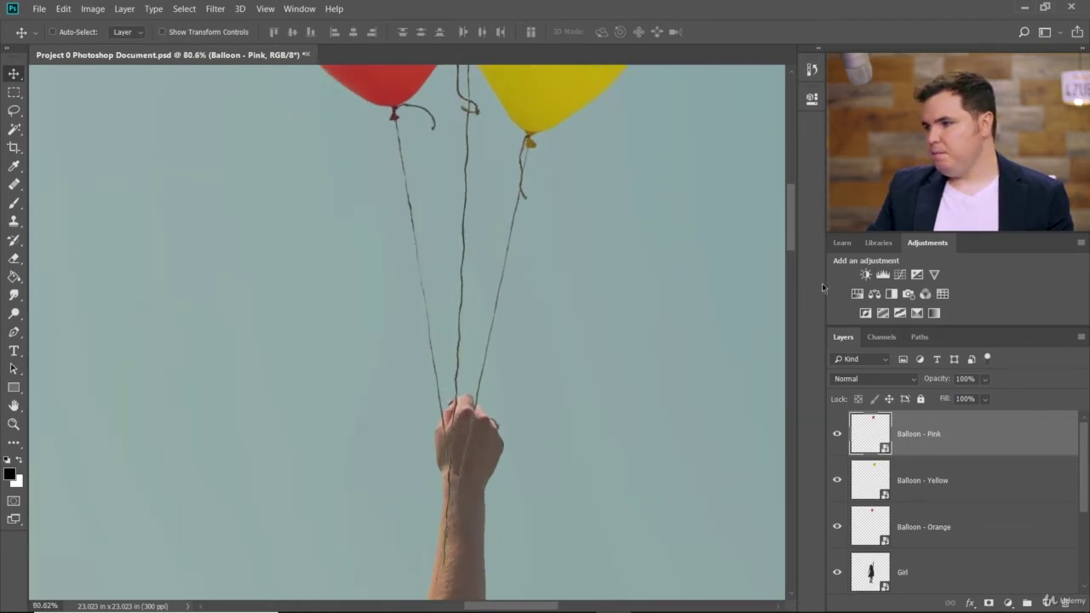
mouse_move(791, 233)
mouse_down()
mouse_move(794, 218)
mouse_move(796, 237)
mouse_up()
scroll(795, 232, up, 2)
scroll(661, 233, down, 1)
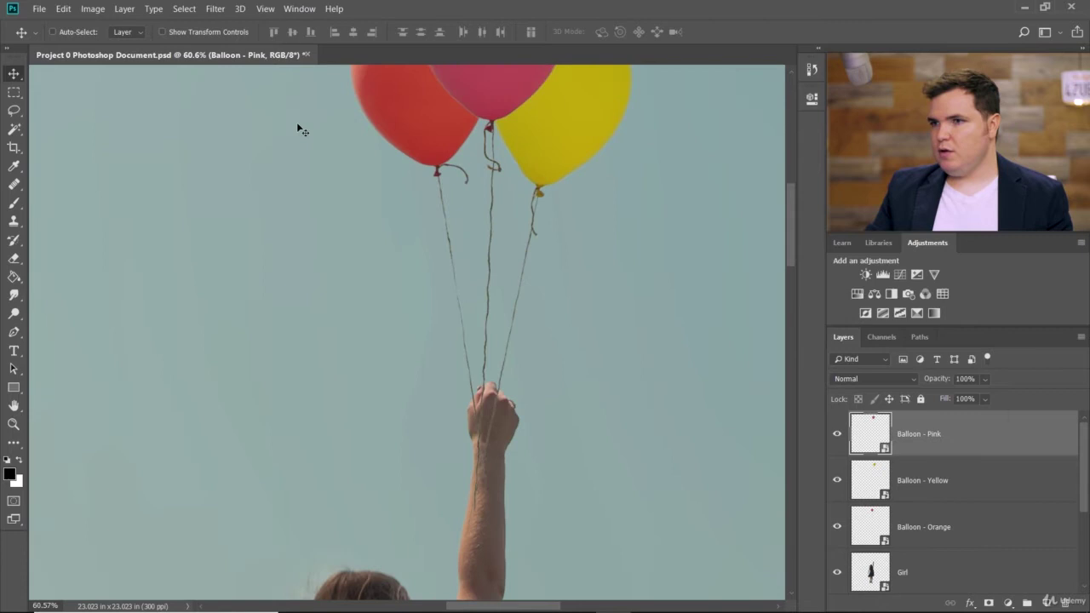
click(62, 10)
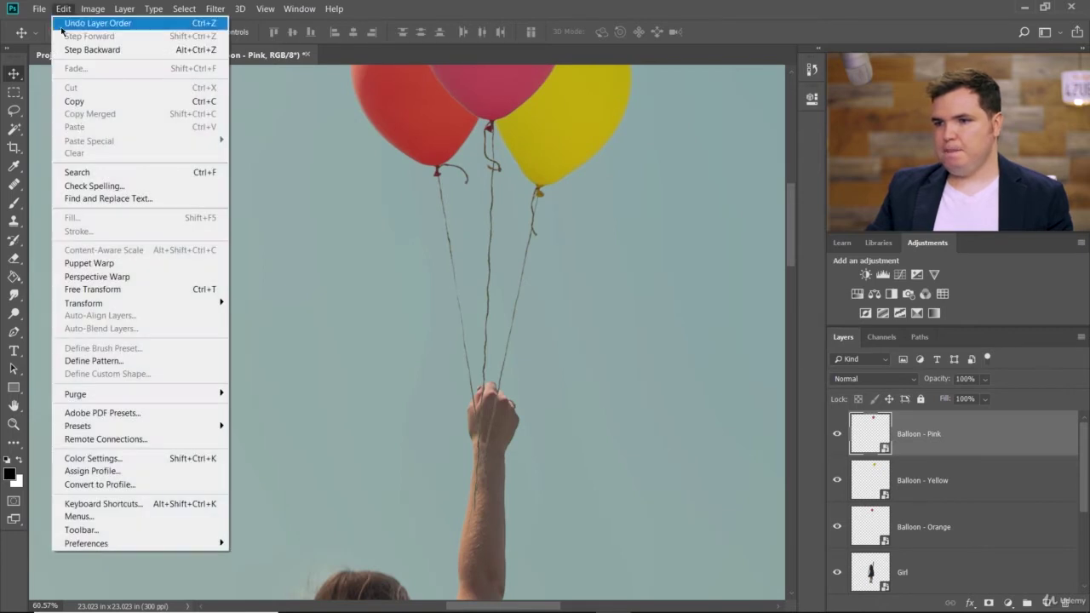
click(117, 267)
scroll(542, 141, down, 3)
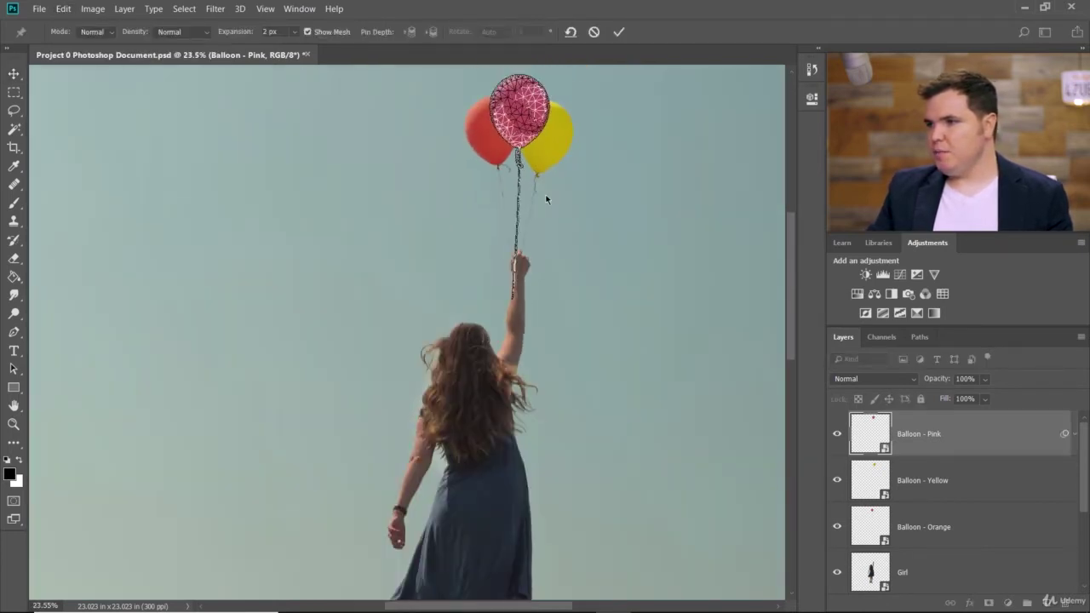
scroll(568, 189, up, 2)
scroll(569, 174, up, 2)
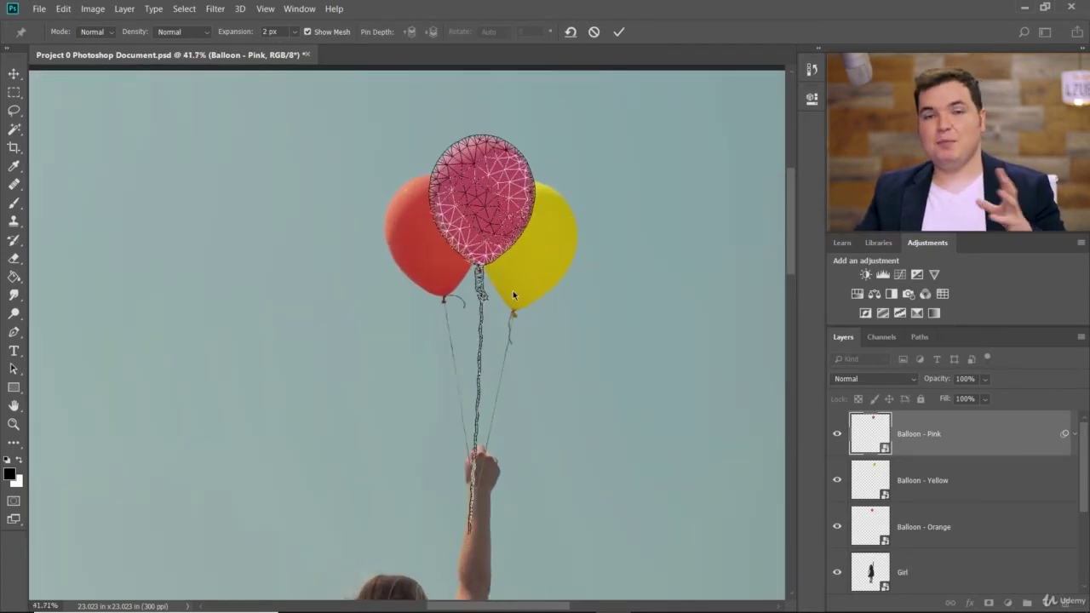
click(479, 257)
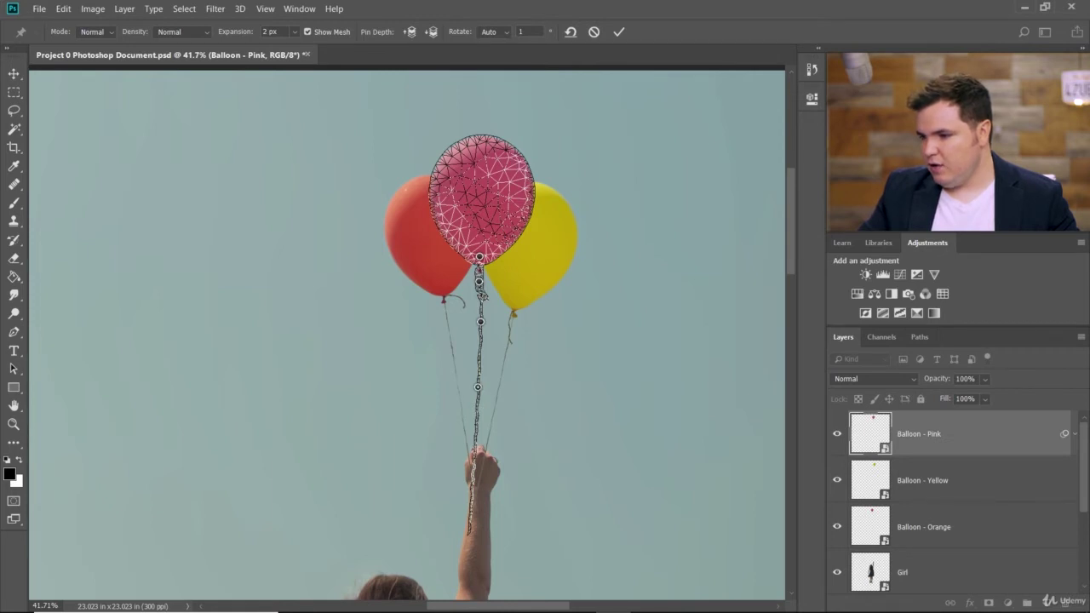
scroll(483, 354, up, 5)
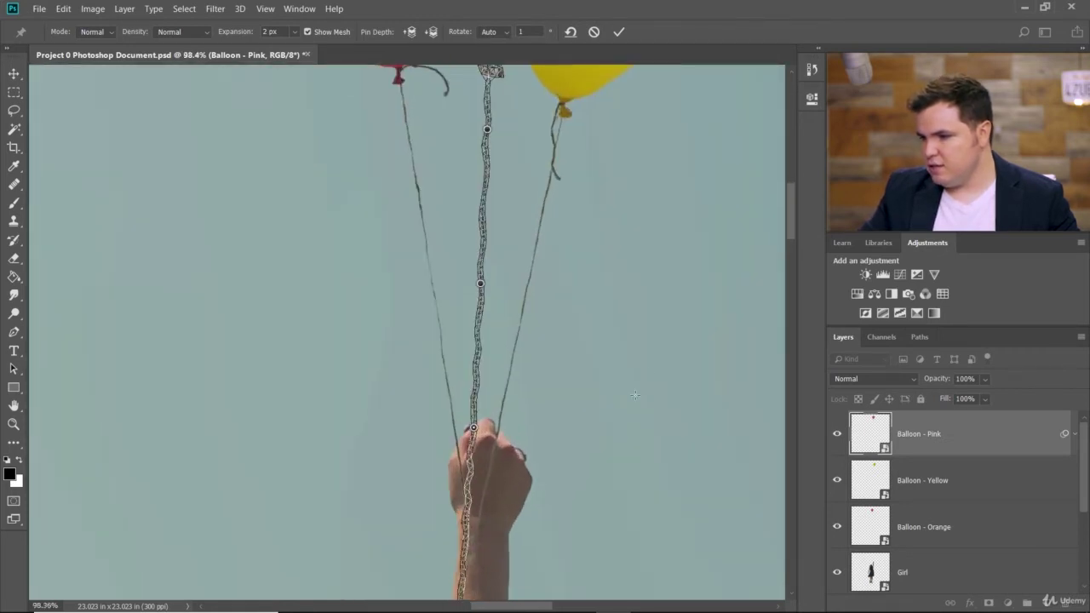
Pin the pink balloon's string inside the fist and swing its lower end across to the right side of the arm.
drag(791, 231, 793, 257)
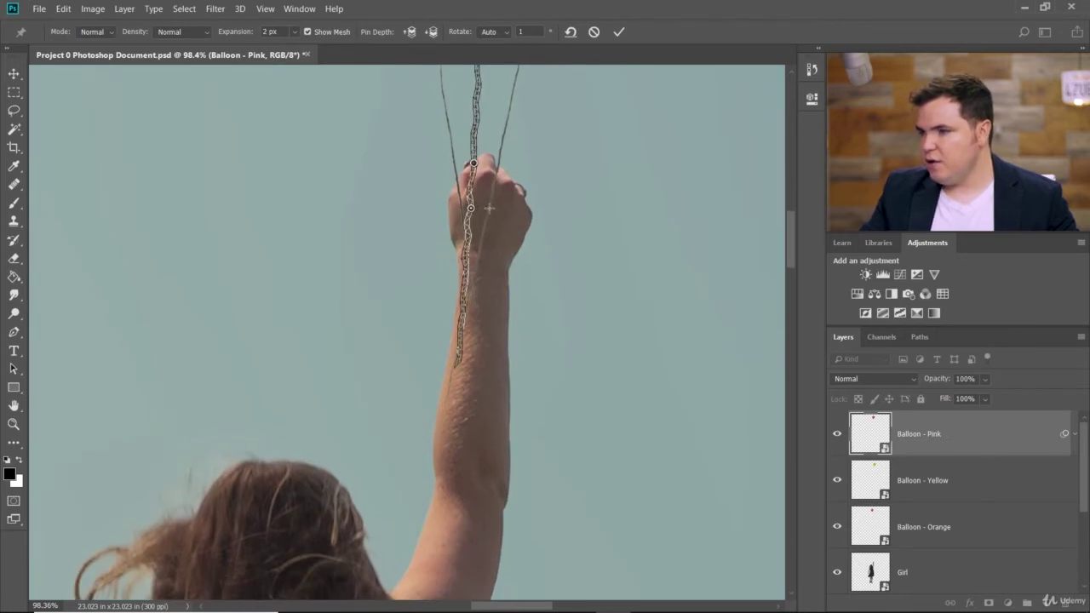
drag(474, 213, 517, 198)
scroll(517, 198, down, 2)
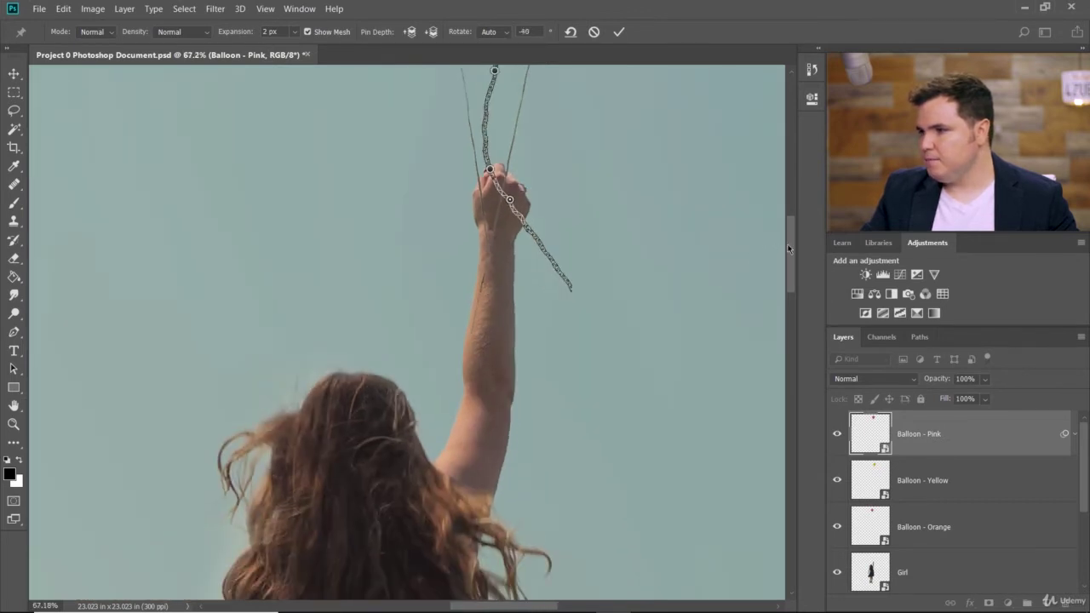
drag(789, 249, 793, 193)
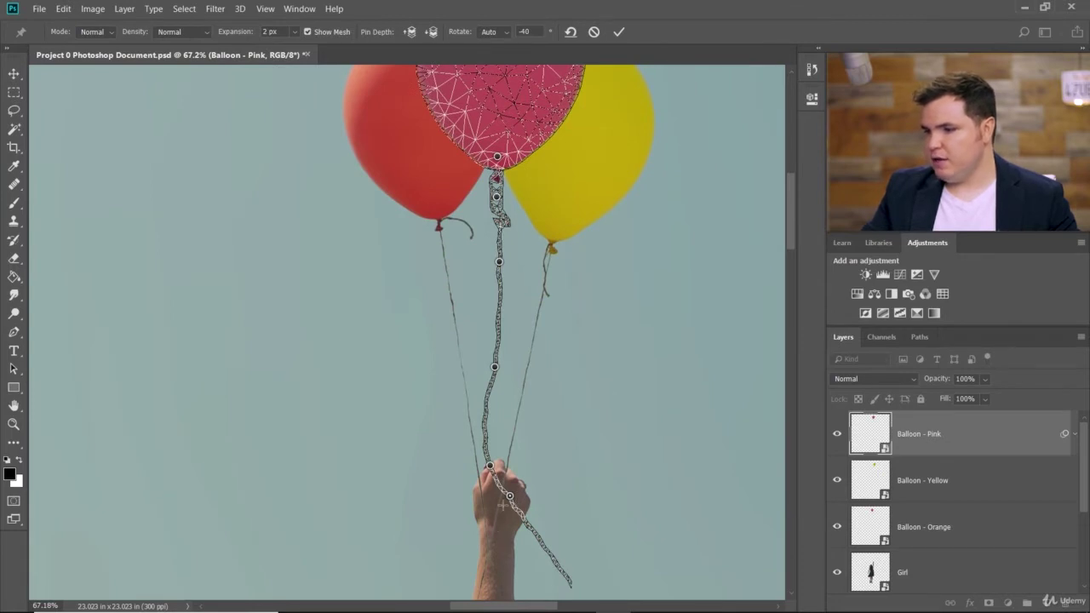
mouse_move(515, 501)
mouse_down()
mouse_move(483, 510)
mouse_move(454, 496)
mouse_move(511, 509)
mouse_up()
Add a pin to the pink balloon's string just above the hand and straighten the bend between balloon and fist.
scroll(511, 507, up, 3)
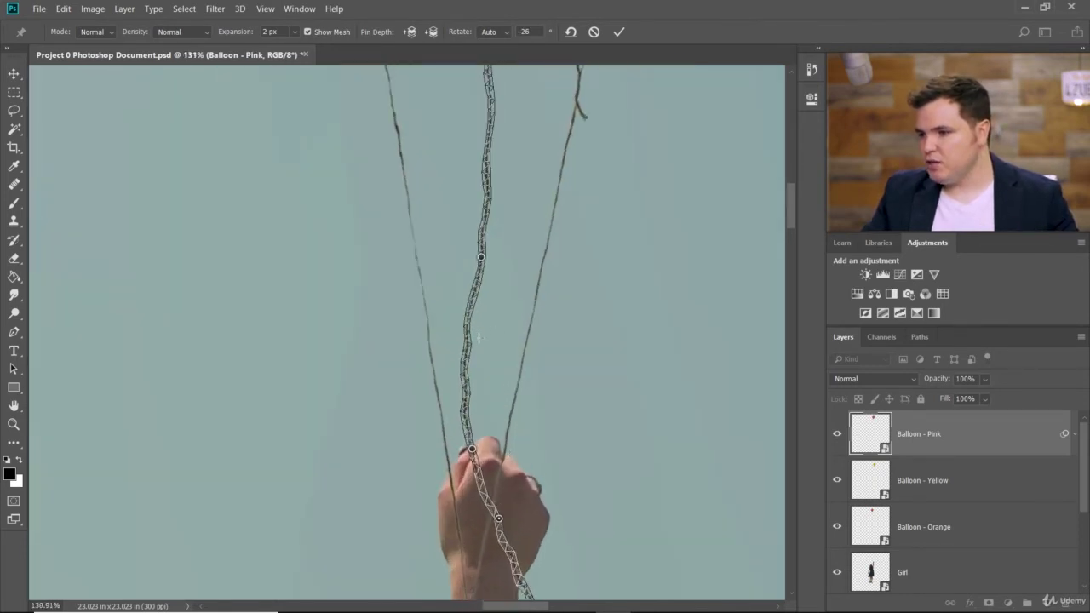
click(466, 347)
drag(466, 348, 475, 352)
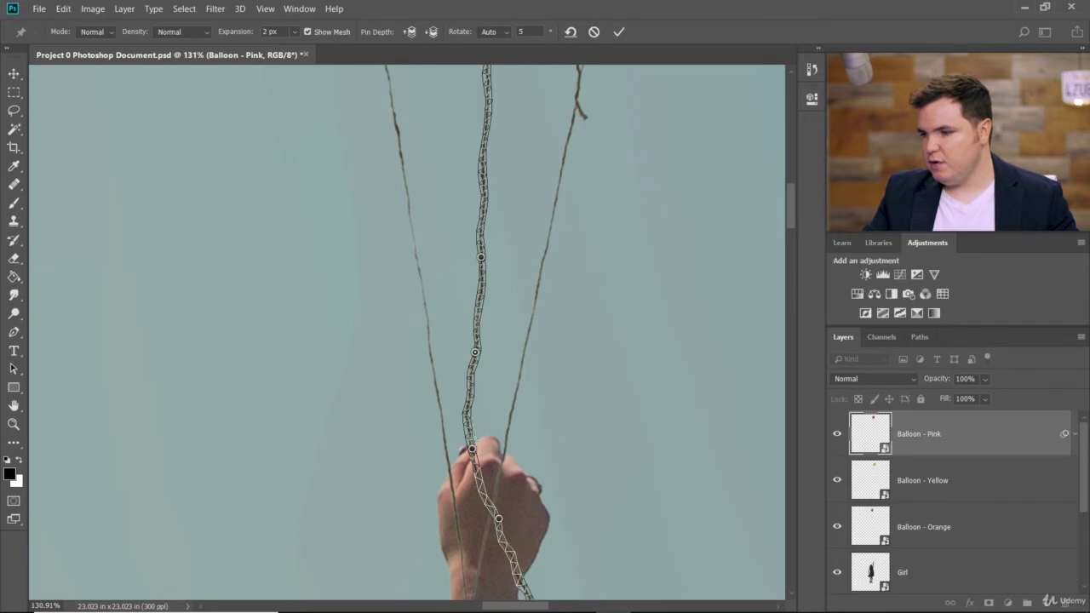
drag(474, 450, 477, 451)
scroll(517, 462, down, 3)
scroll(645, 502, down, 2)
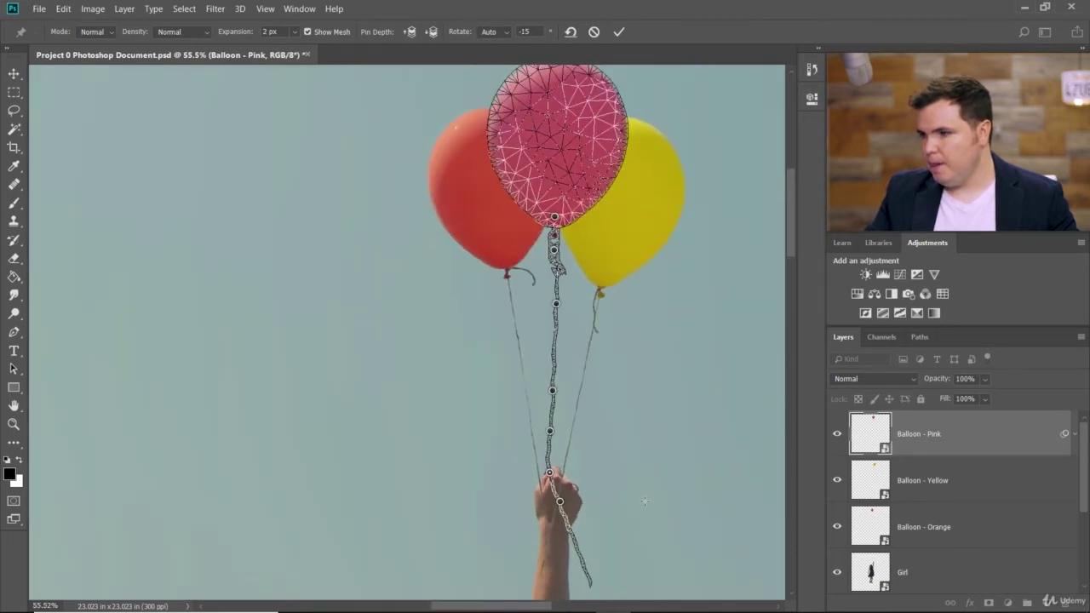
Pin the string's loose end where it leaves the hand and partway along, bending it outward away from the arm.
drag(794, 235, 794, 245)
scroll(610, 449, up, 3)
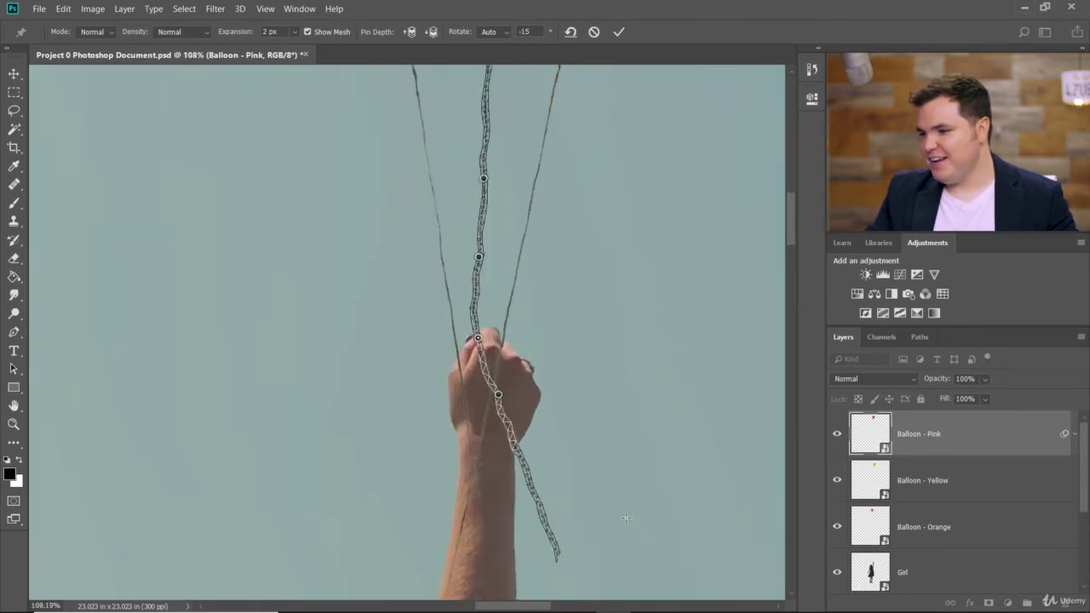
scroll(487, 305, down, 3)
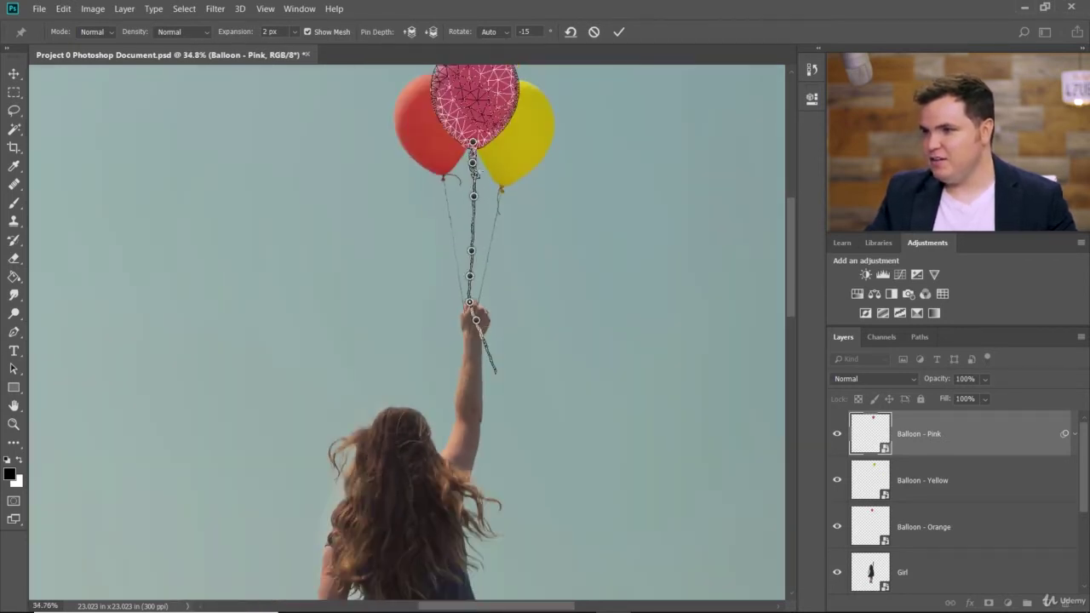
scroll(477, 332, up, 5)
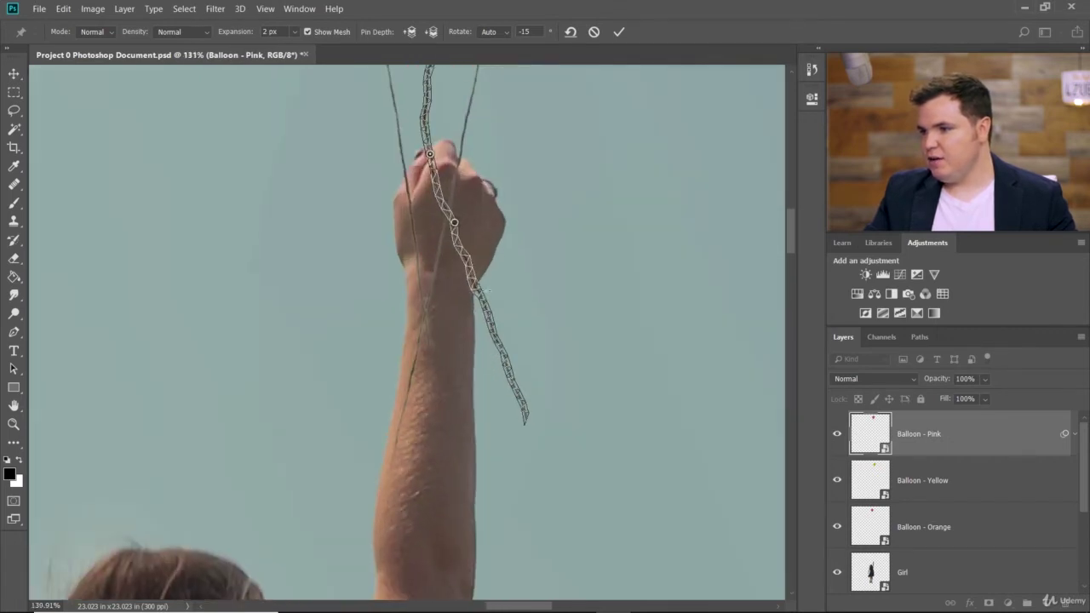
click(477, 288)
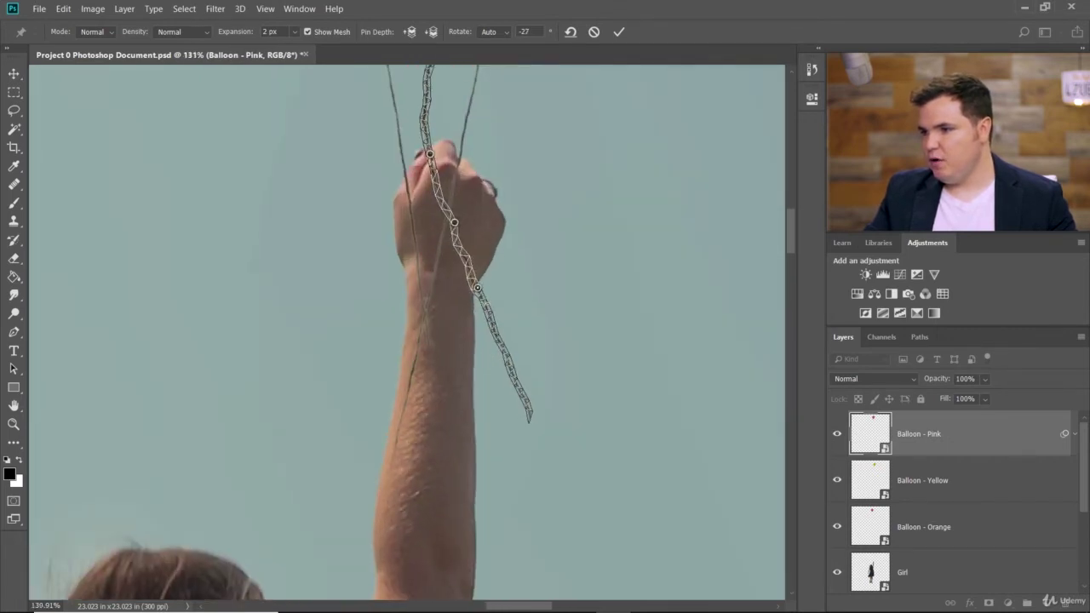
drag(479, 292, 495, 269)
click(530, 300)
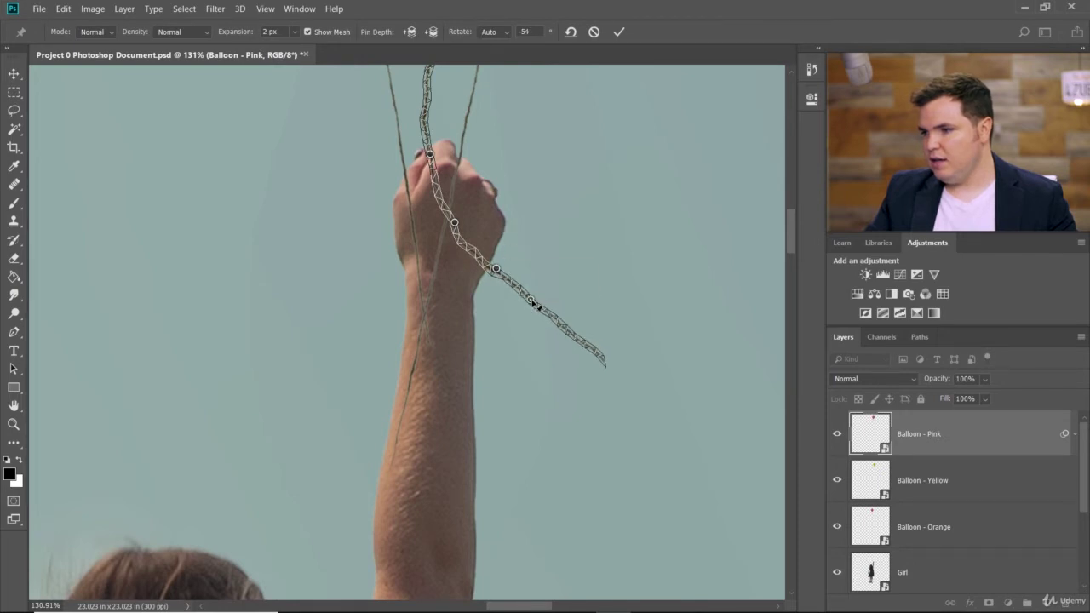
drag(531, 299, 529, 323)
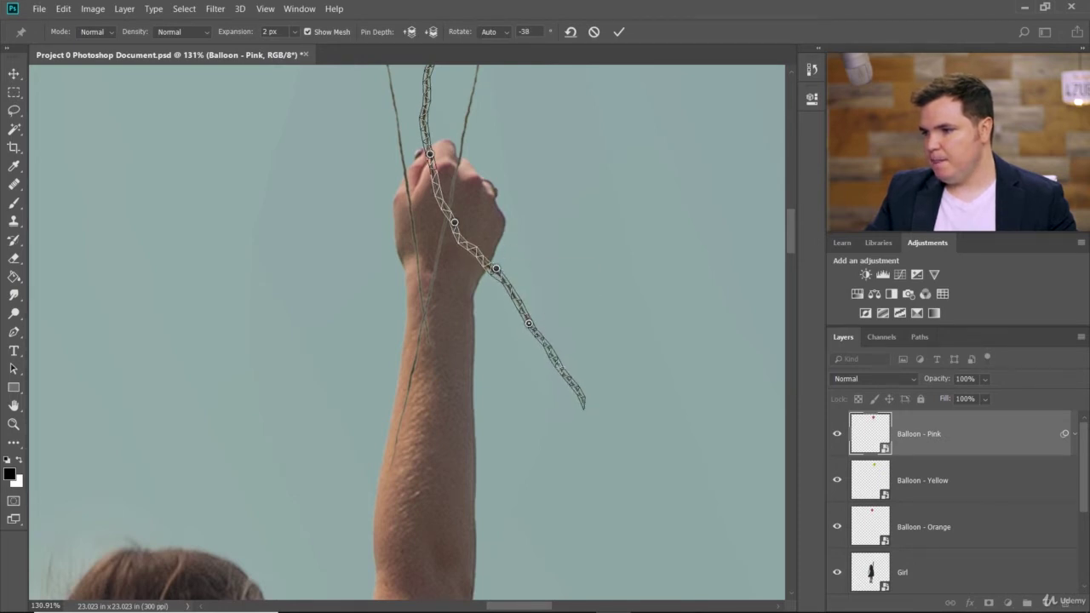
Add pins near the tip of the pink balloon's string, curve the loose end into a wave, and commit the Puppet Warp.
click(558, 367)
drag(559, 369, 582, 385)
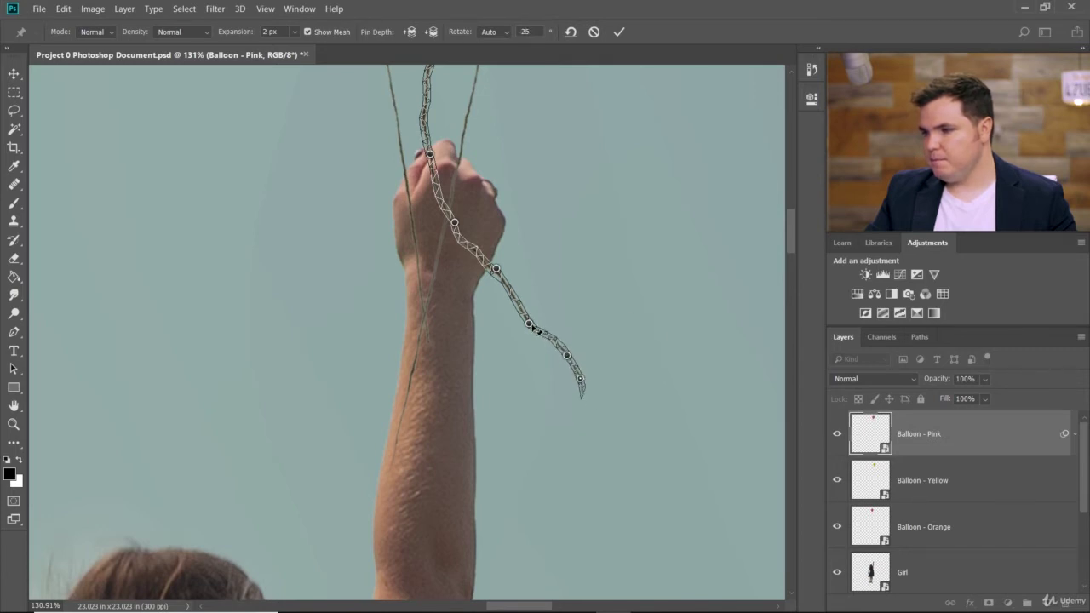
click(535, 329)
click(576, 256)
drag(529, 326, 524, 313)
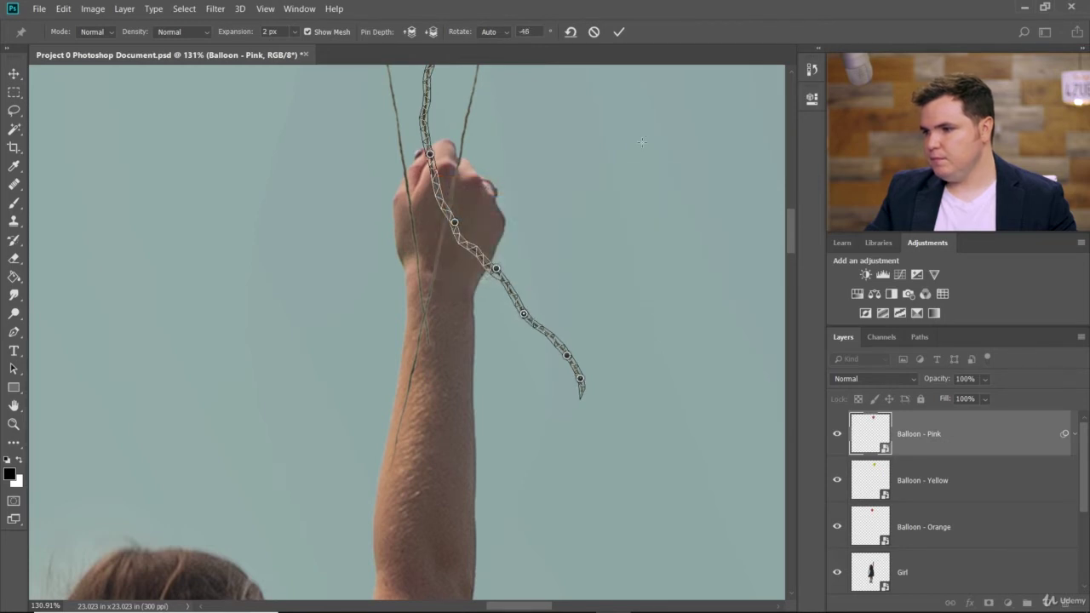
click(619, 32)
scroll(643, 259, down, 10)
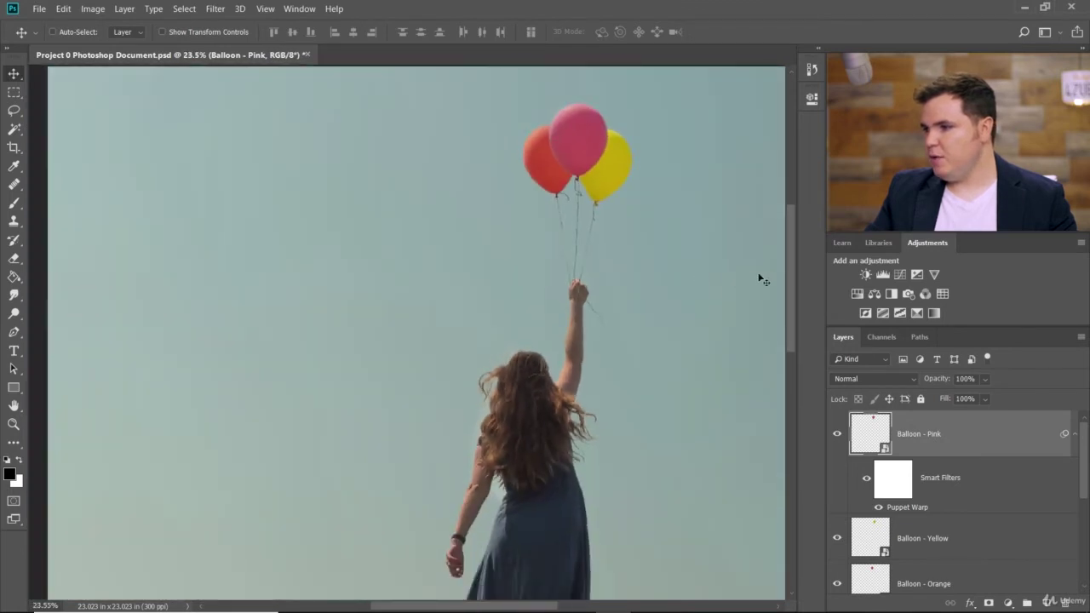
scroll(673, 307, up, 5)
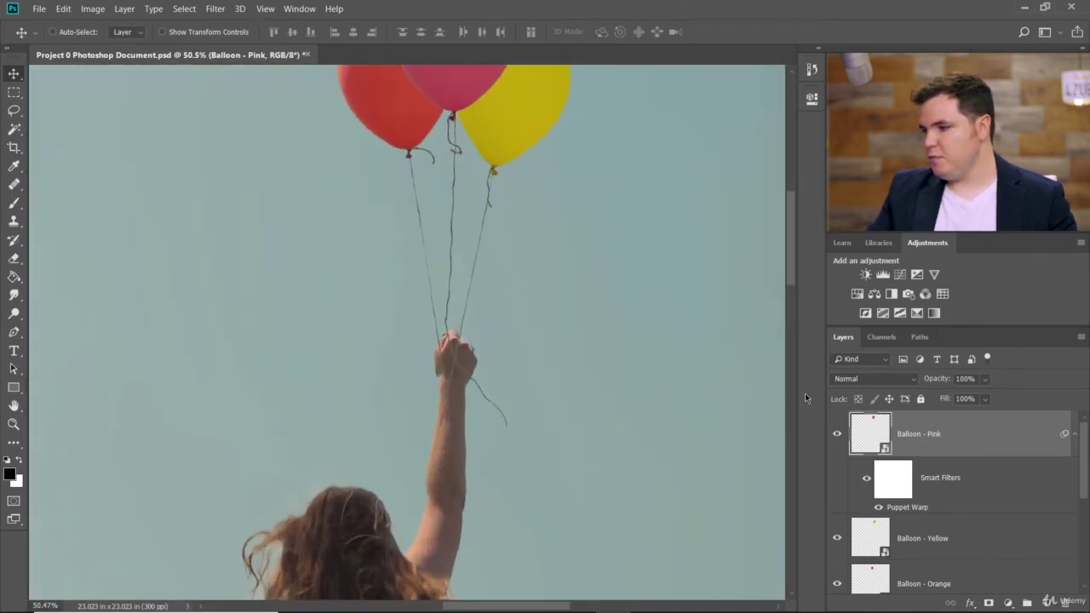
Start Puppet Warp on the Balloon - Yellow layer and pin the balloon's knot and several points down its string.
click(983, 531)
scroll(463, 304, up, 1)
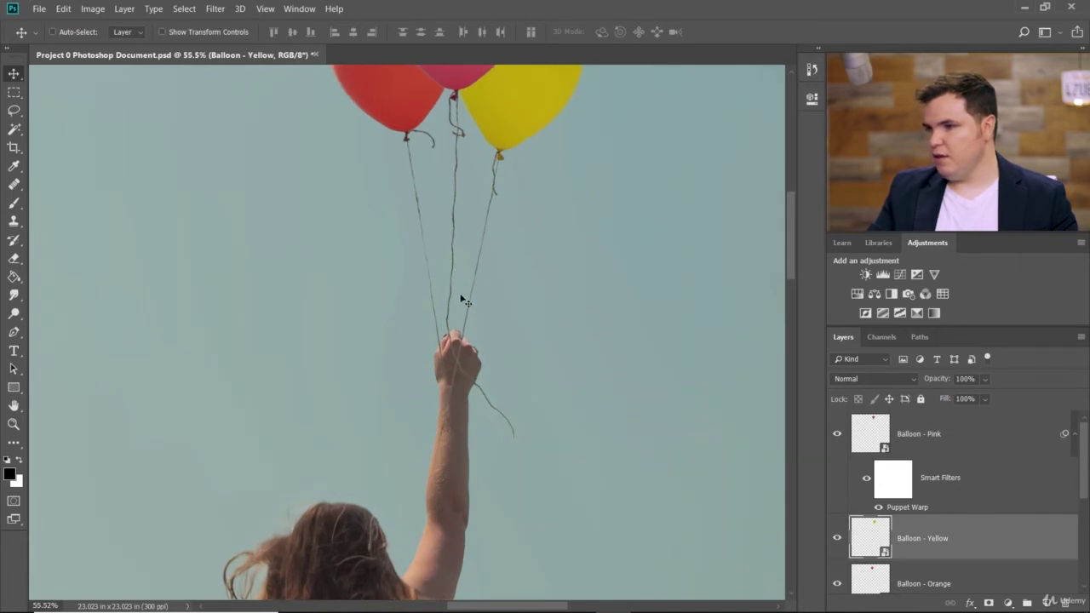
click(63, 9)
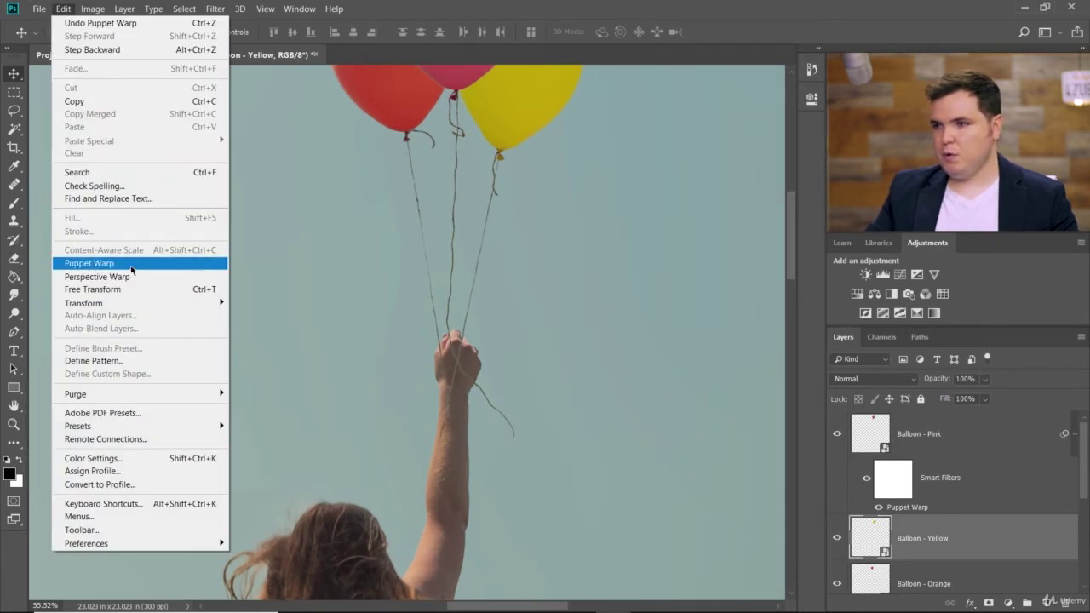
click(128, 264)
click(499, 147)
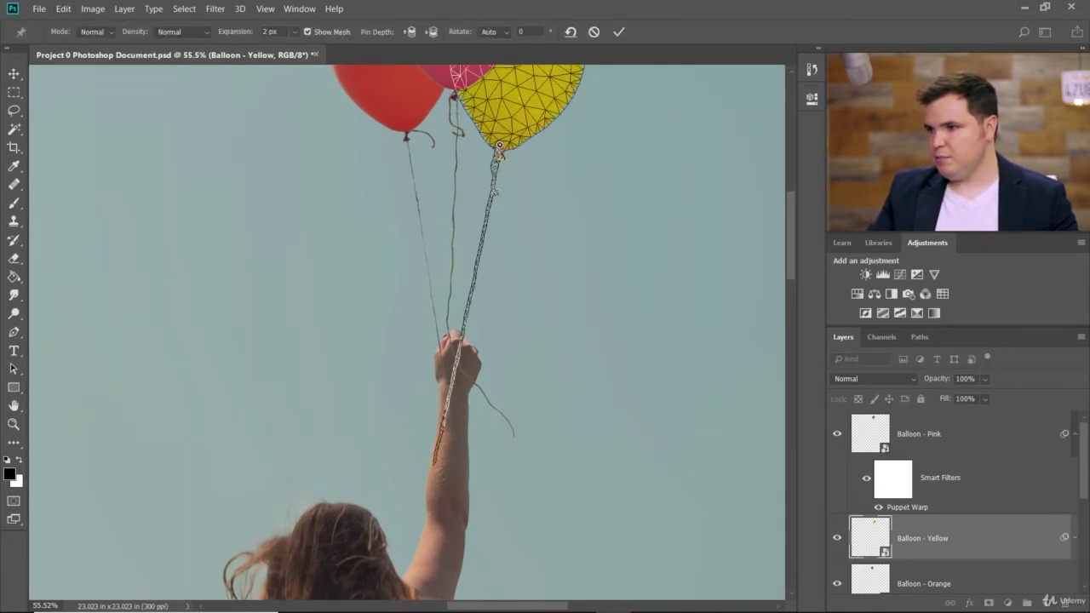
click(493, 190)
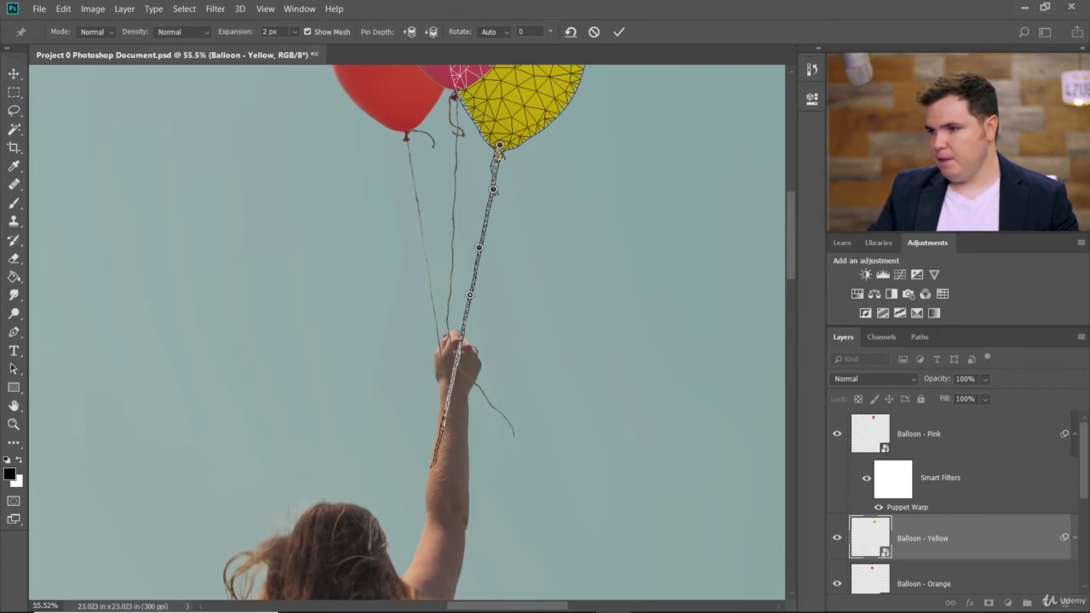
Pull the yellow balloon's string to meet the pink string at the top of the fist, pinning it just inside the hand.
drag(469, 295, 453, 324)
drag(479, 248, 477, 247)
scroll(453, 356, up, 3)
scroll(453, 356, up, 3)
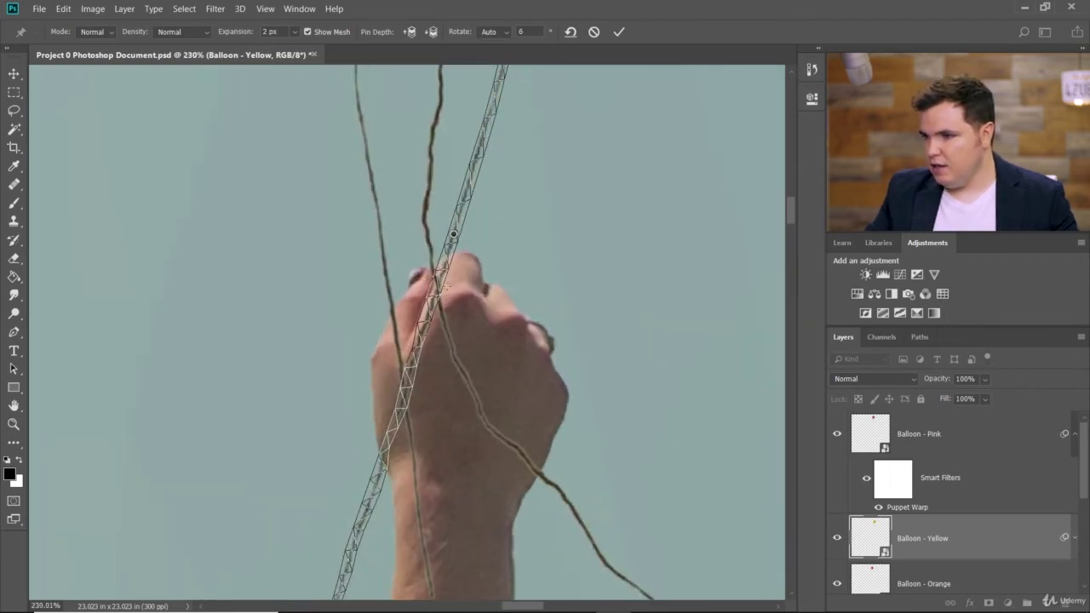
drag(439, 290, 426, 285)
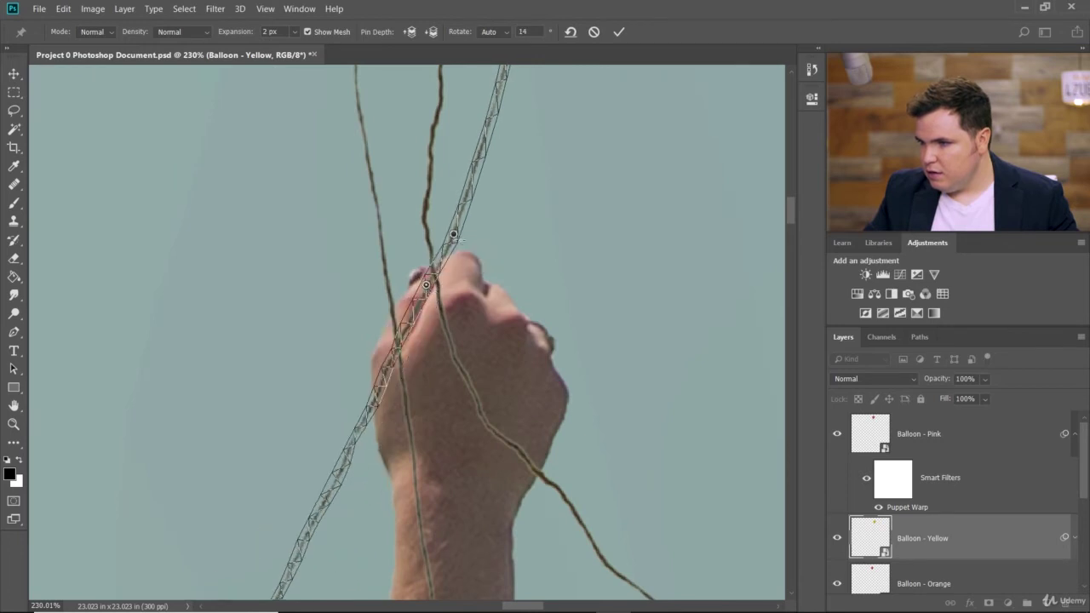
drag(453, 236, 451, 236)
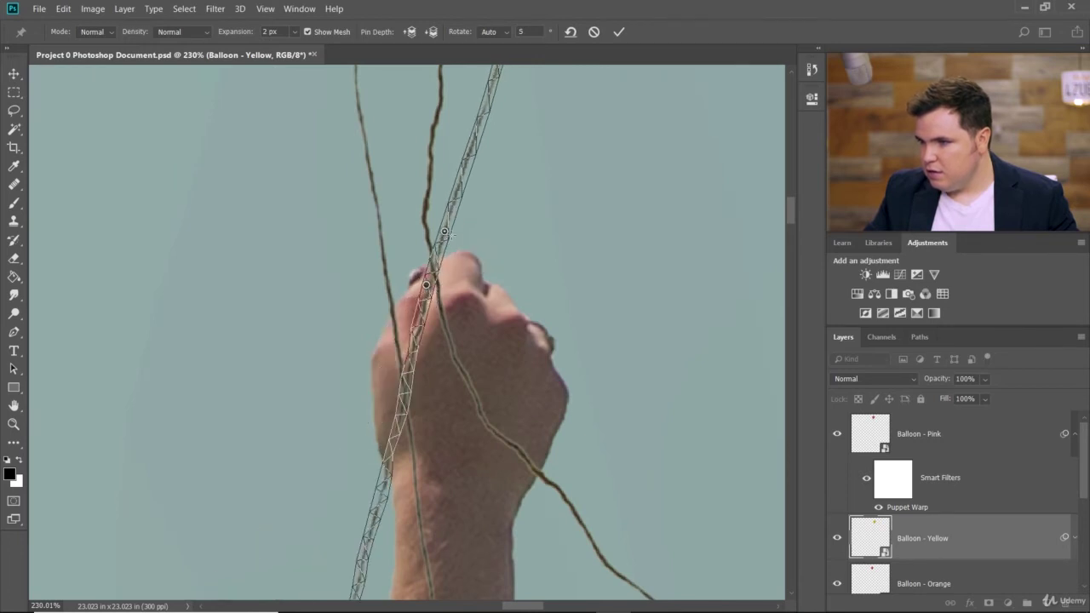
Swing the lower end of the yellow balloon's string across the fist to the right side of the arm and pin it where it leaves the hand.
scroll(453, 243, down, 9)
scroll(457, 257, up, 4)
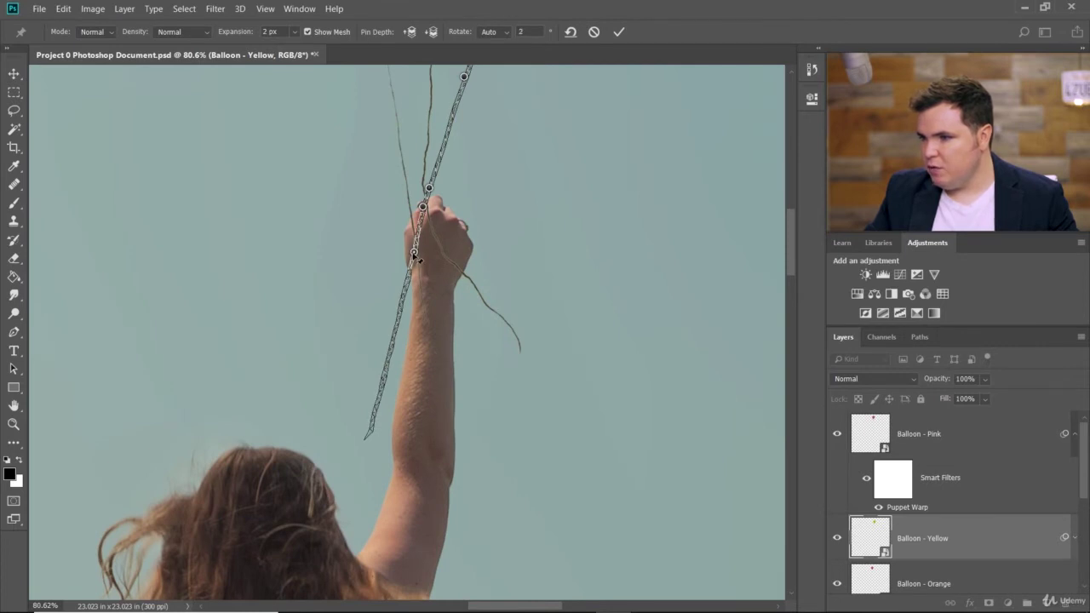
drag(415, 253, 445, 250)
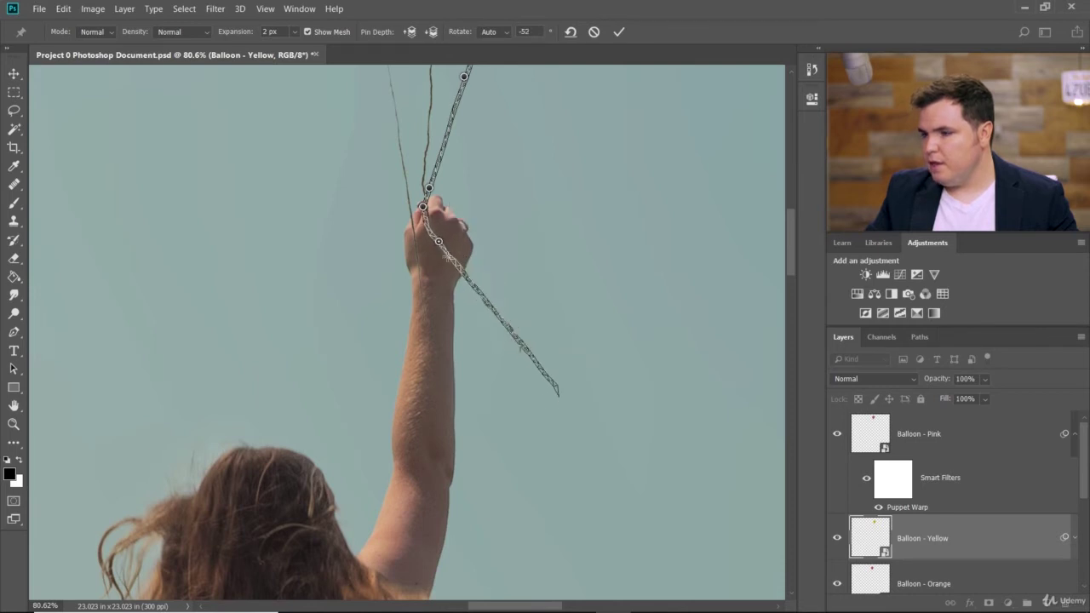
scroll(481, 314, up, 3)
drag(457, 203, 440, 202)
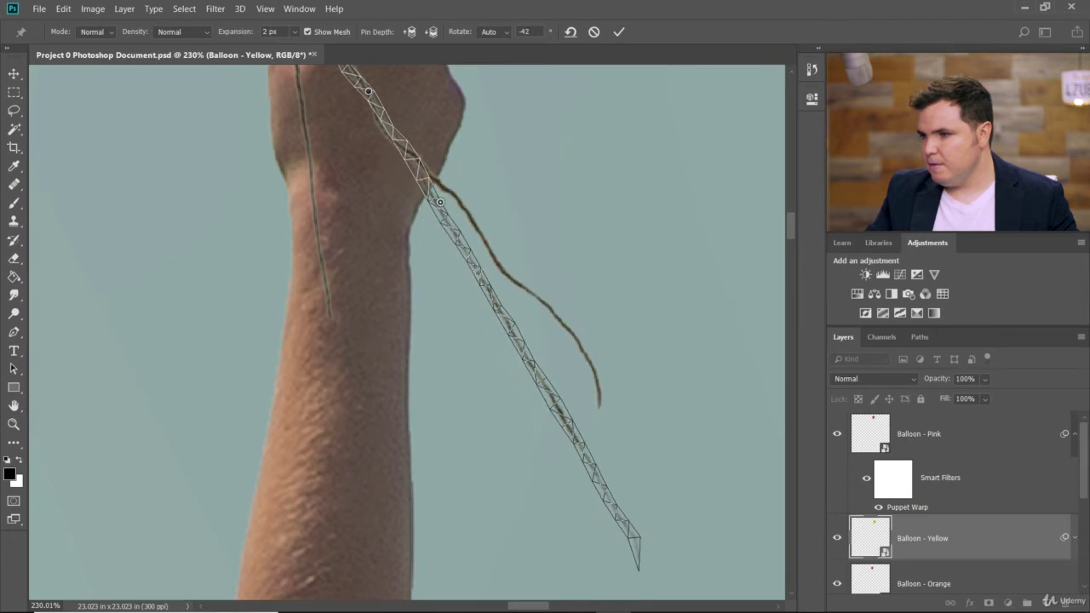
Add pins along the yellow string's loose end, curve it into a gentle wave beside the pink one, and commit the Puppet Warp.
drag(487, 292, 488, 265)
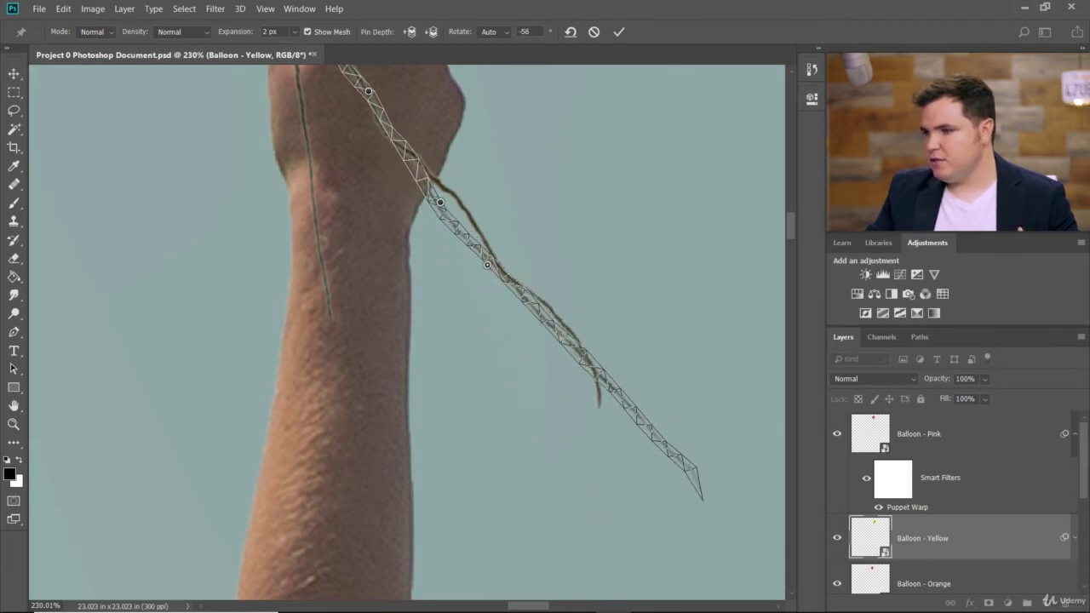
drag(564, 345, 548, 328)
click(643, 430)
mouse_move(642, 436)
mouse_down()
mouse_move(615, 398)
mouse_move(602, 422)
mouse_move(610, 396)
mouse_move(639, 414)
mouse_up()
click(620, 32)
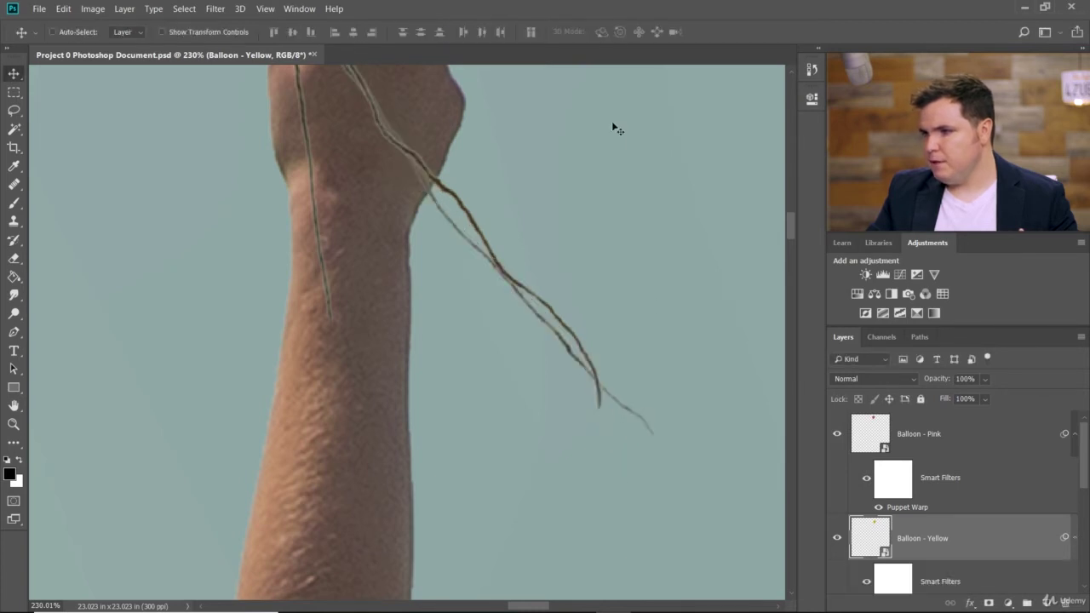
Start Puppet Warp on the Balloon - Orange layer and pin the balloon's knot and several points down its string.
scroll(587, 226, down, 5)
scroll(575, 230, up, 3)
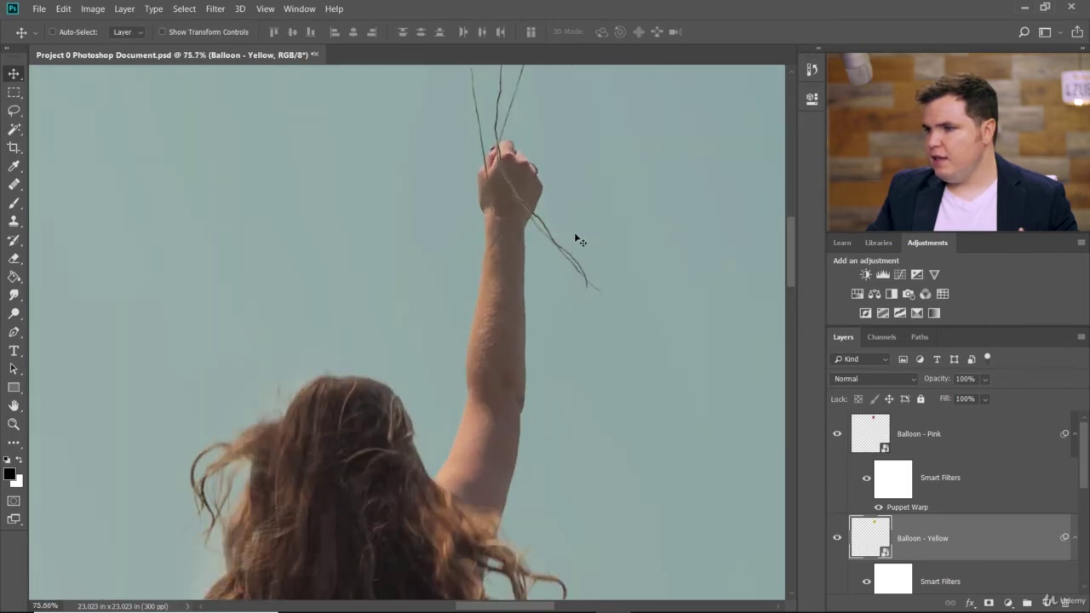
scroll(622, 336, down, 3)
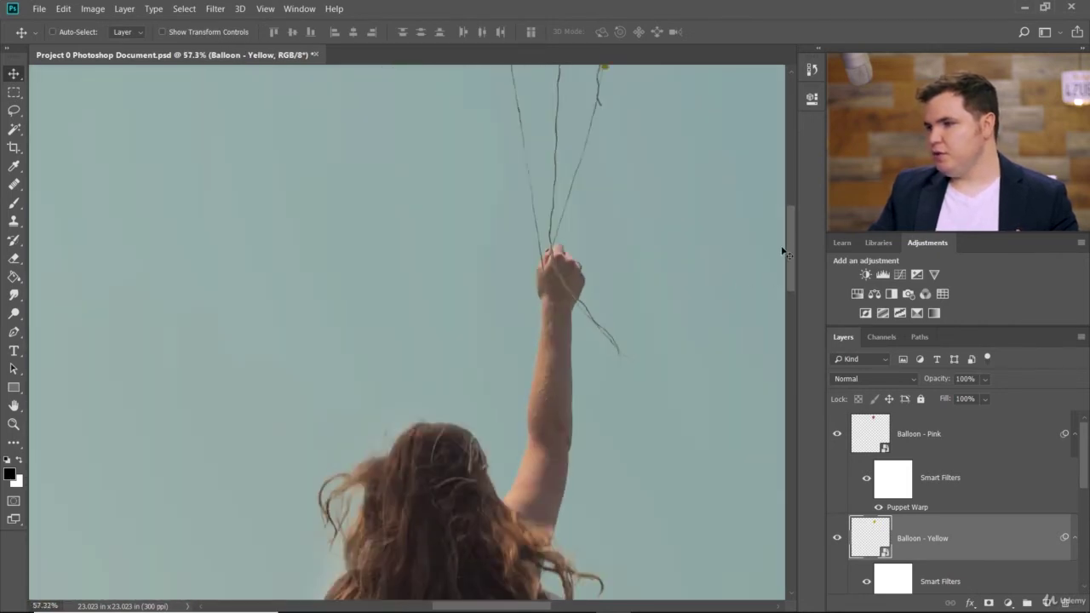
drag(788, 254, 792, 220)
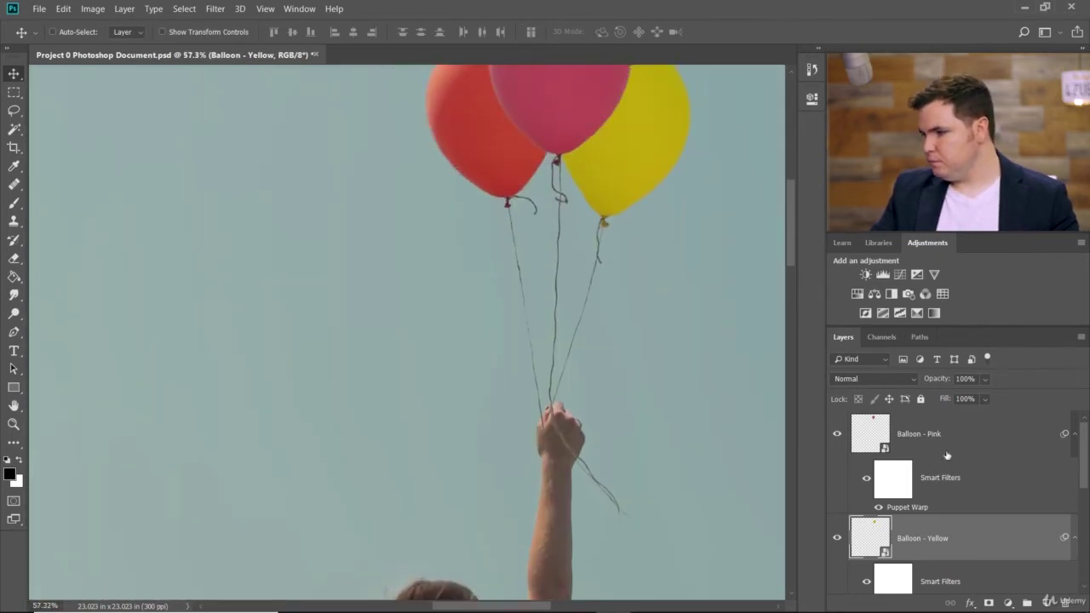
scroll(950, 477, down, 4)
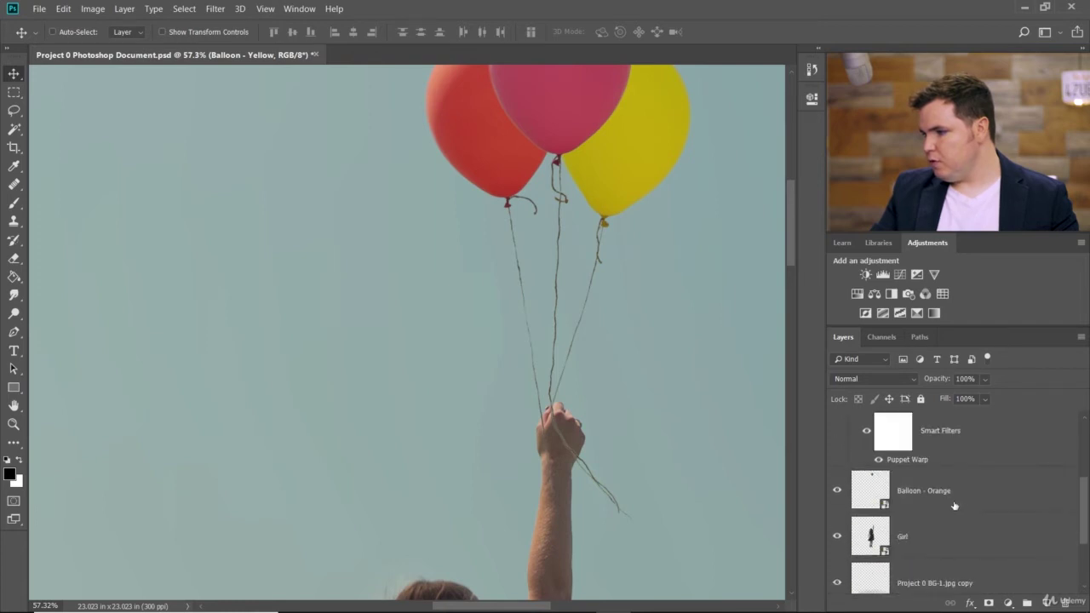
click(954, 492)
click(63, 8)
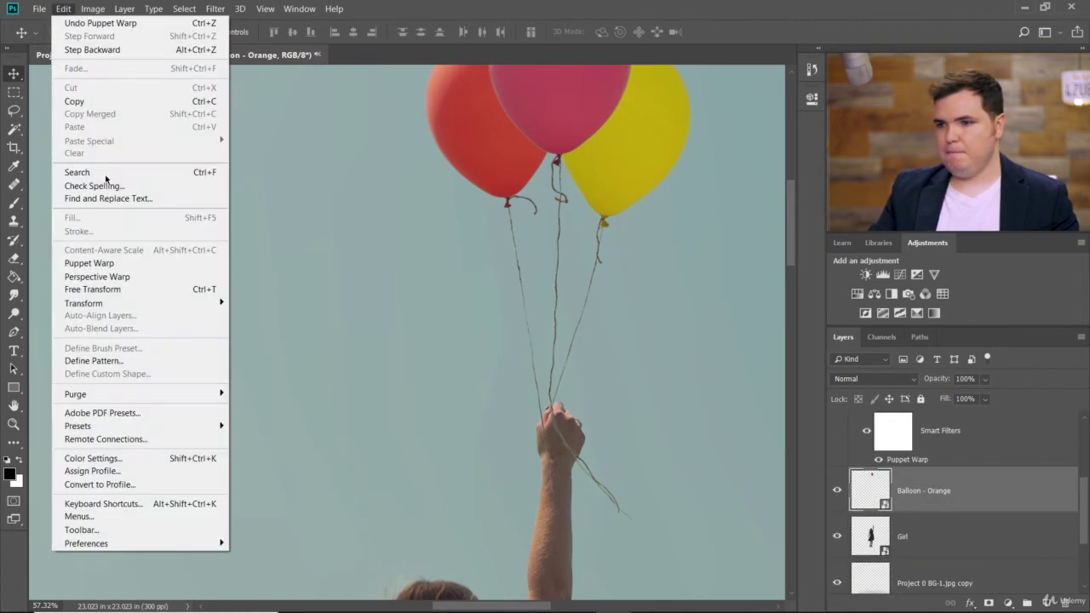
click(134, 264)
click(507, 195)
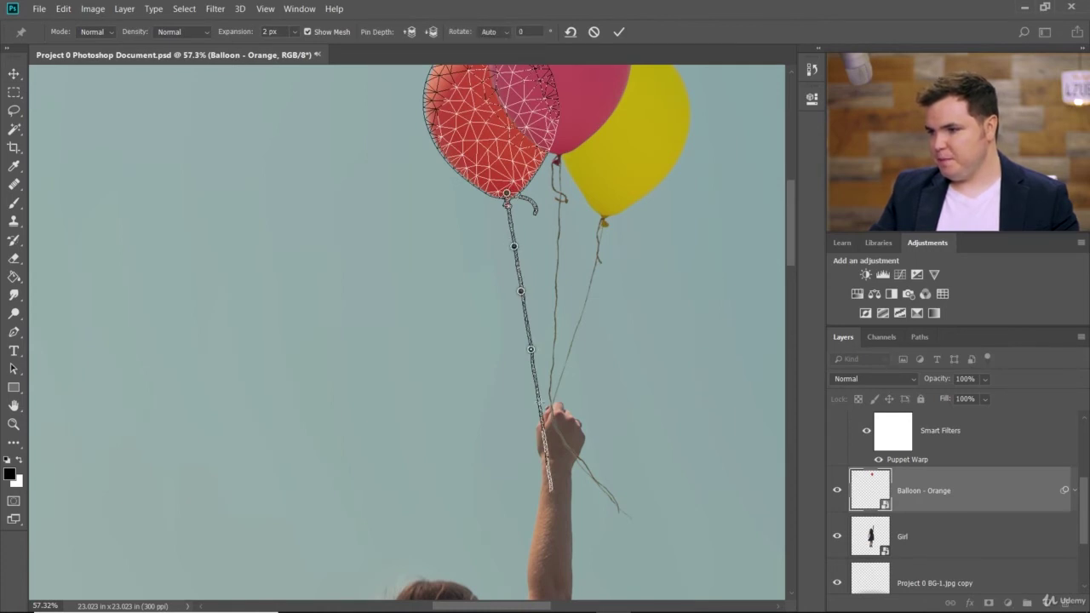
Pull the orange balloon's string to the point where the other strings enter the fist and smooth the bend above the hand.
drag(545, 409, 547, 380)
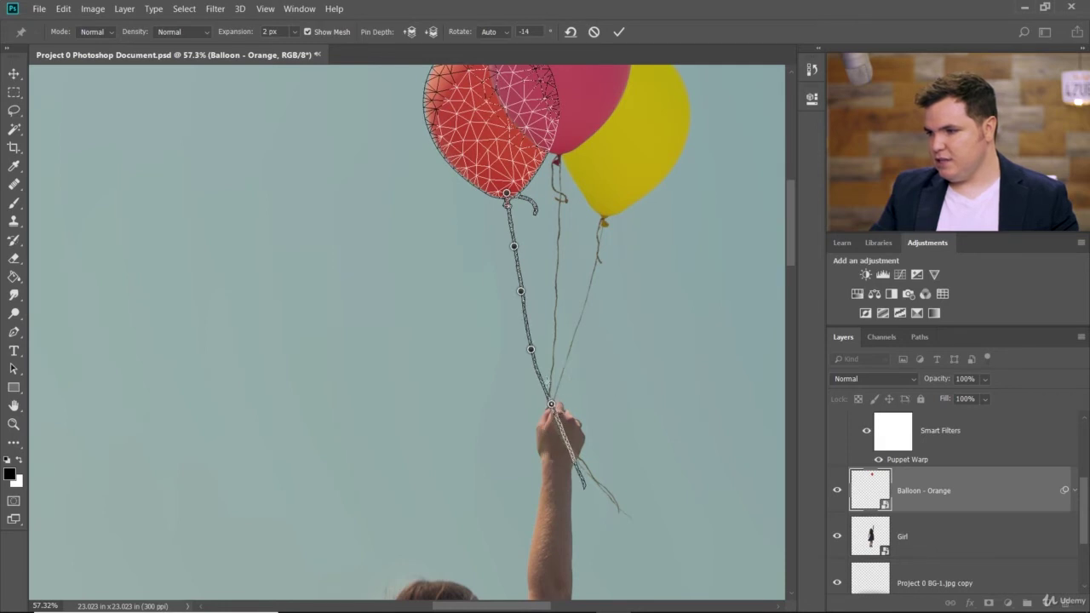
scroll(547, 380, up, 3)
drag(519, 326, 534, 320)
scroll(535, 320, down, 3)
scroll(520, 281, up, 2)
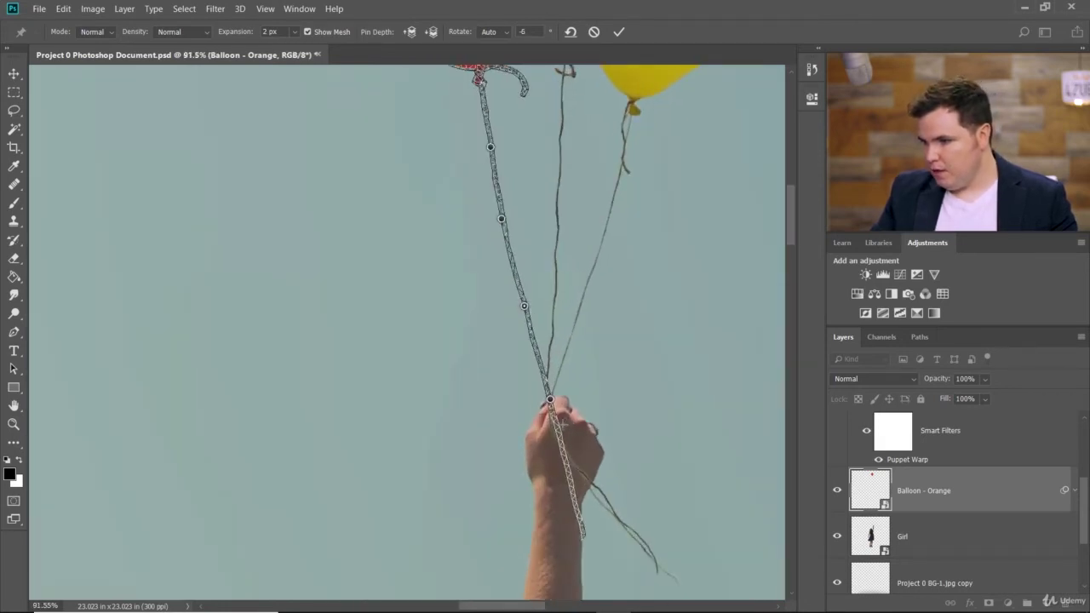
Pin the orange balloon's string inside the fist and angle its lower end out past the right side of the wrist.
drag(559, 429, 568, 428)
scroll(616, 510, up, 2)
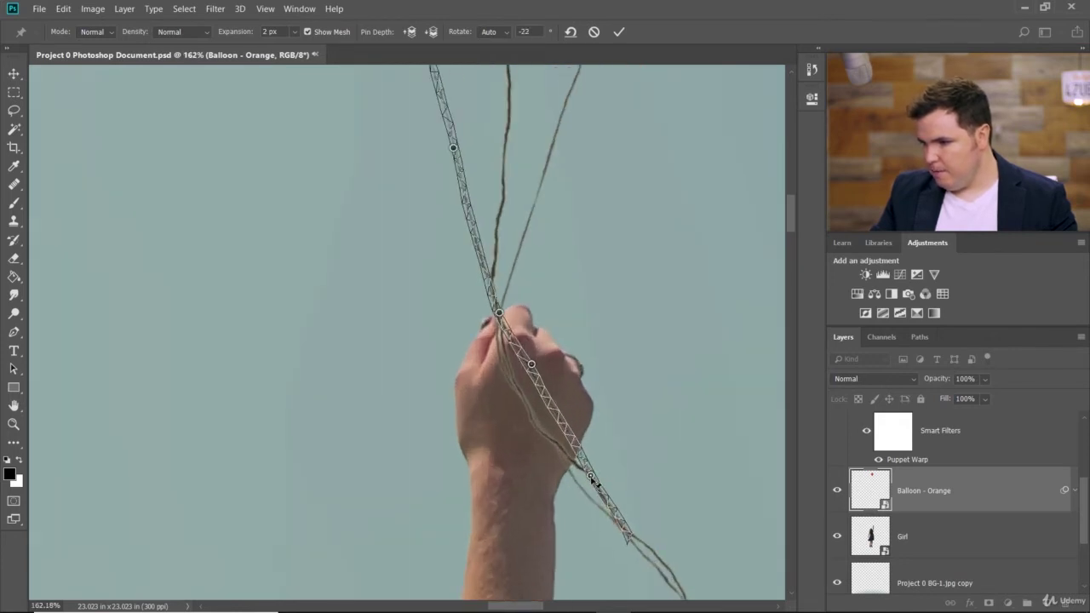
drag(592, 475, 577, 488)
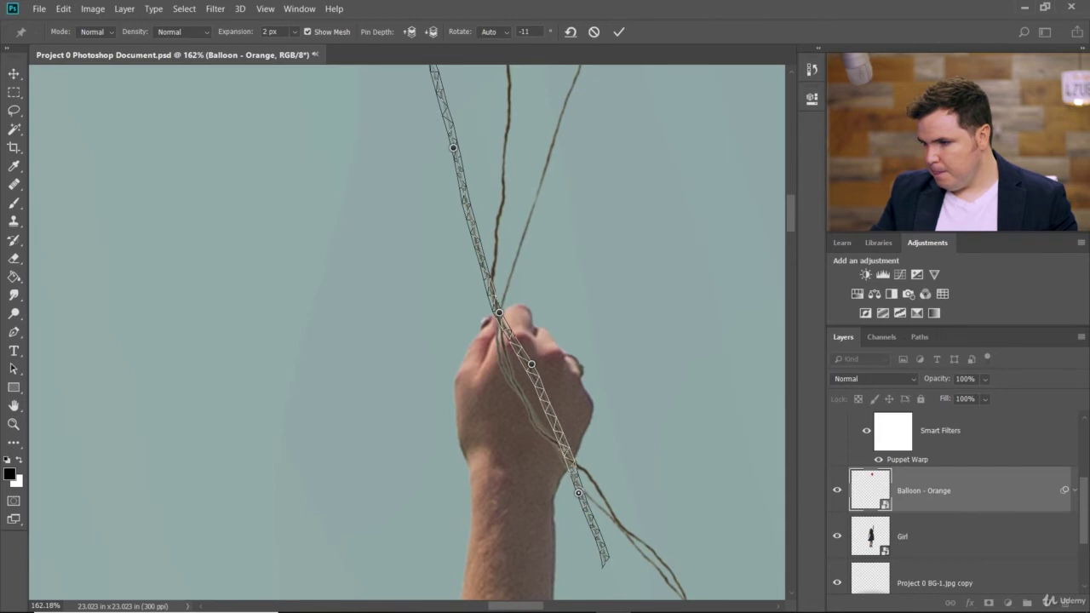
Add pins at the wrist and along the orange string's loose end, curve it outward, and commit the Puppet Warp.
click(563, 470)
drag(564, 470, 567, 475)
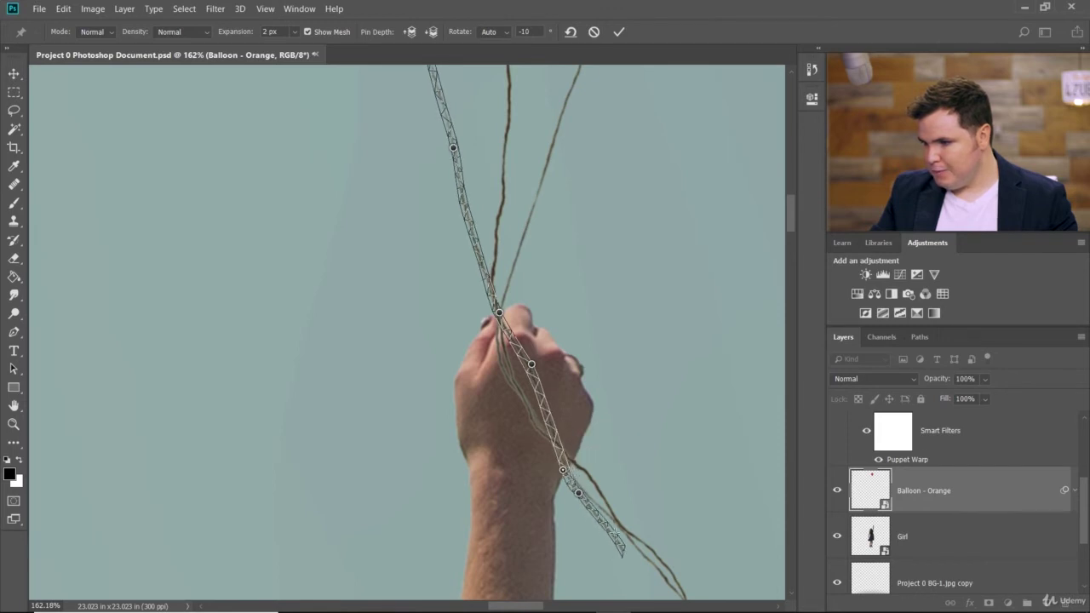
mouse_move(615, 534)
mouse_down()
mouse_move(626, 530)
mouse_move(630, 558)
mouse_move(601, 518)
mouse_up()
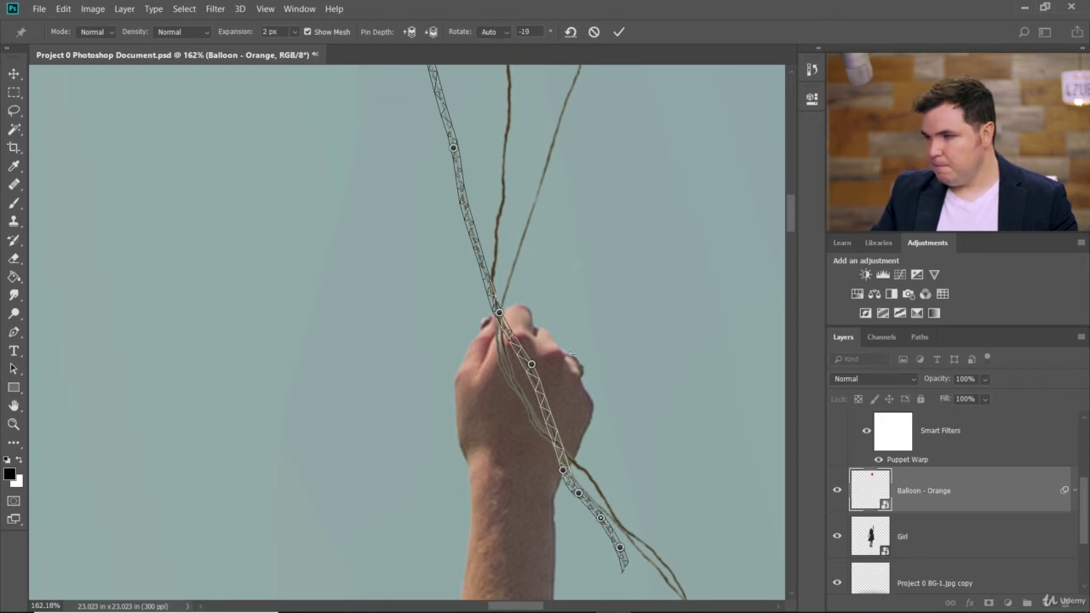
click(617, 32)
Move the Girl layer above Balloon - Pink in the layer stack so the hand covers the strings.
scroll(611, 358, down, 6)
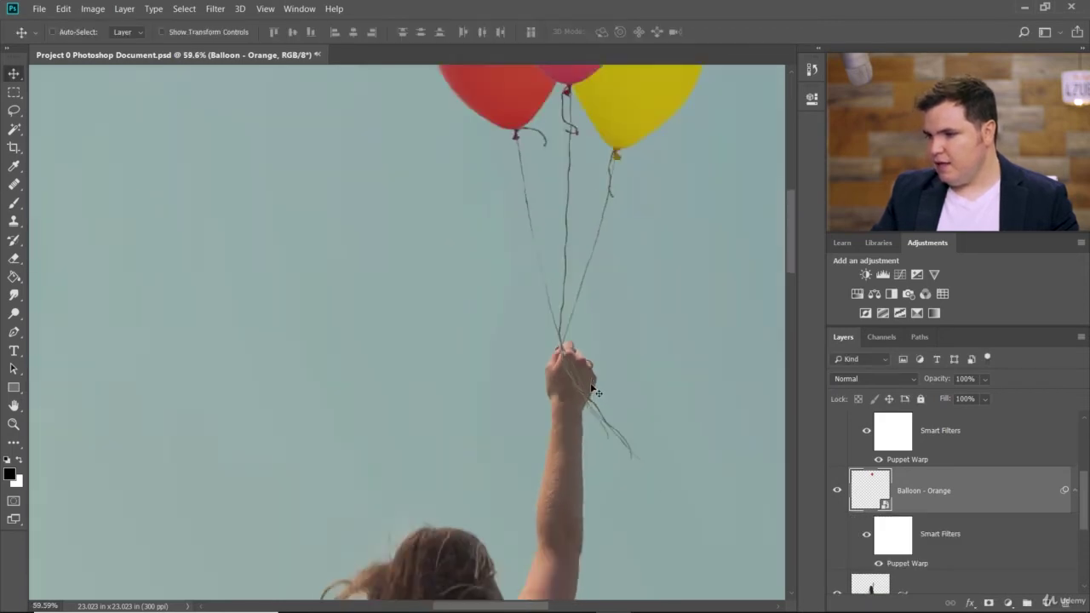
scroll(620, 426, up, 5)
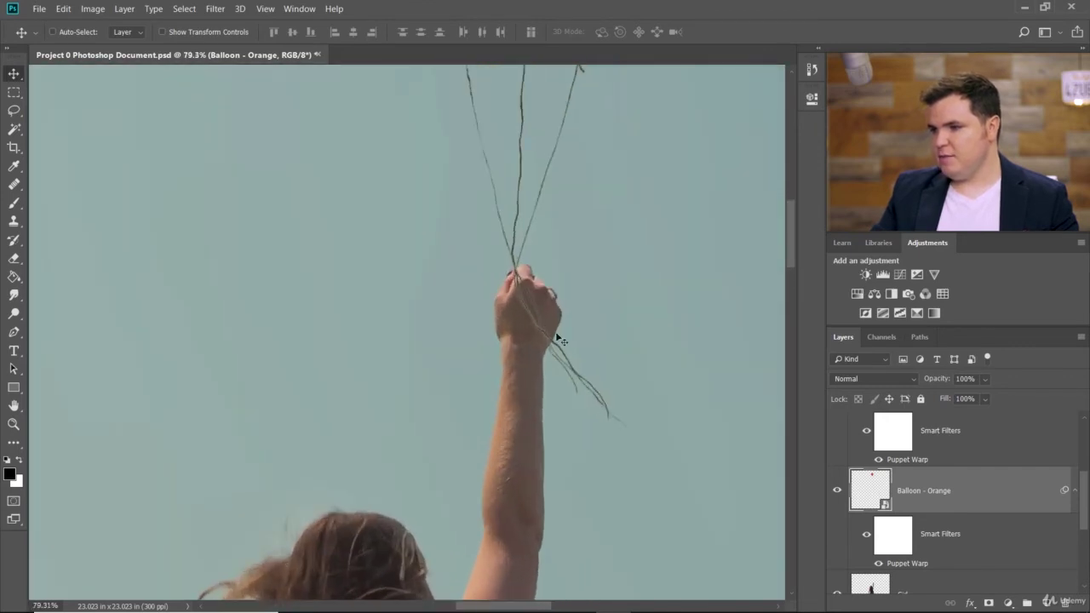
scroll(646, 424, down, 3)
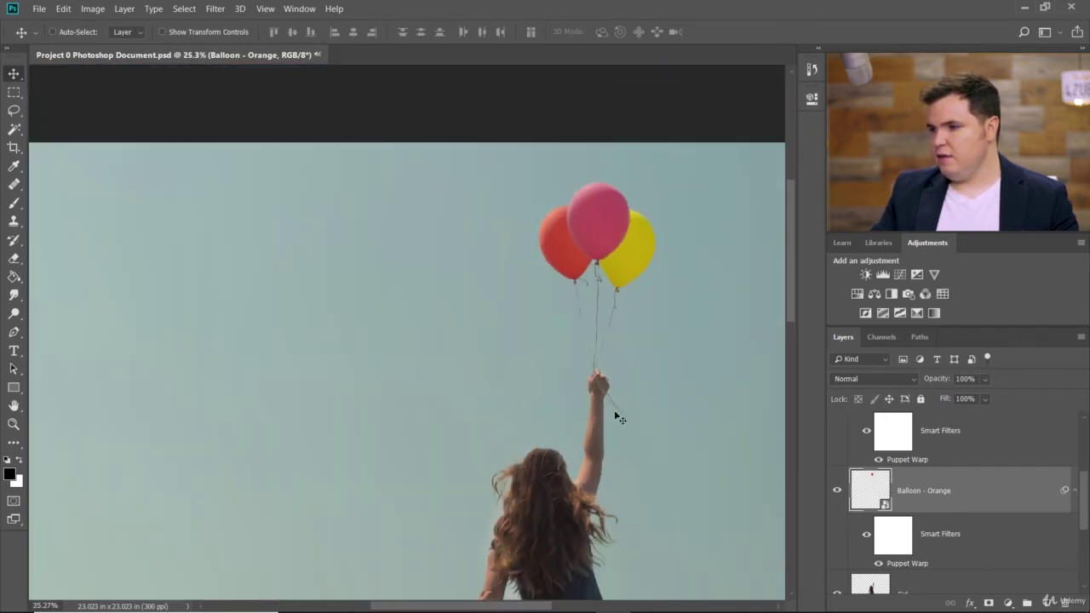
scroll(613, 417, up, 6)
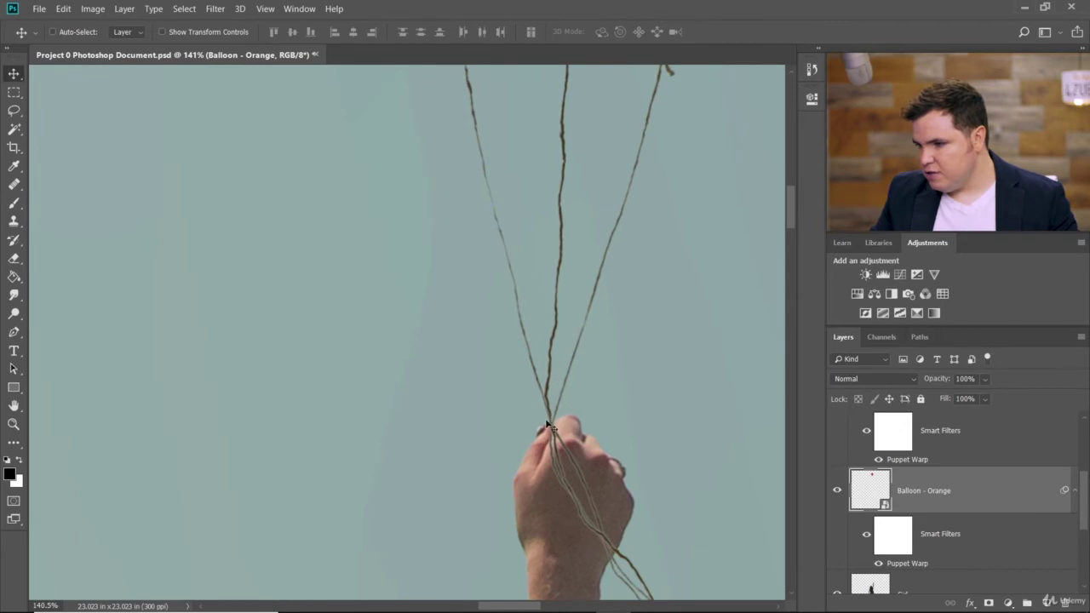
scroll(545, 430, down, 8)
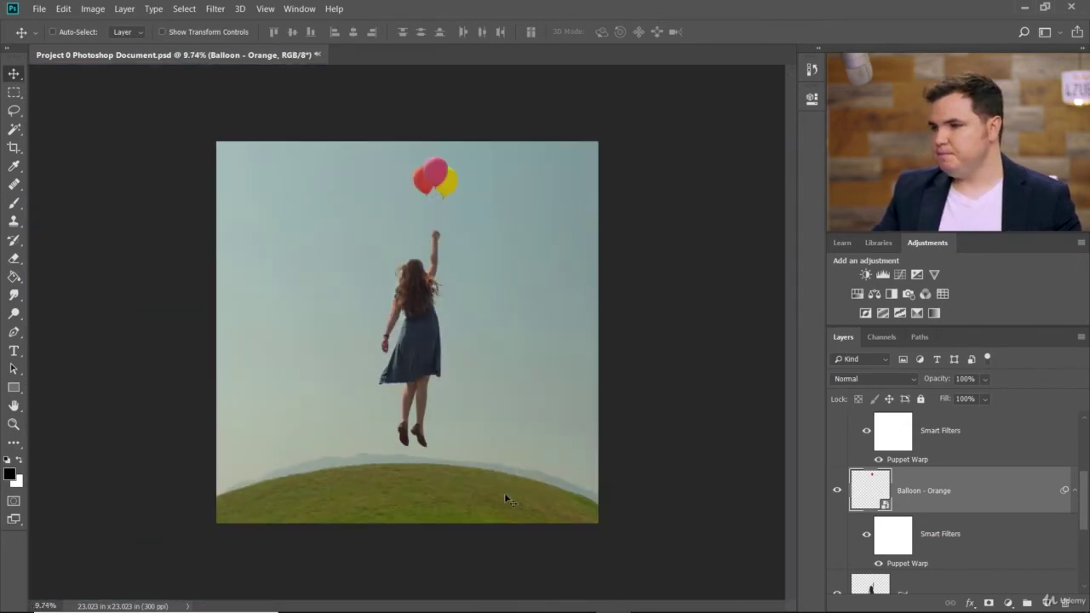
scroll(791, 302, up, 3)
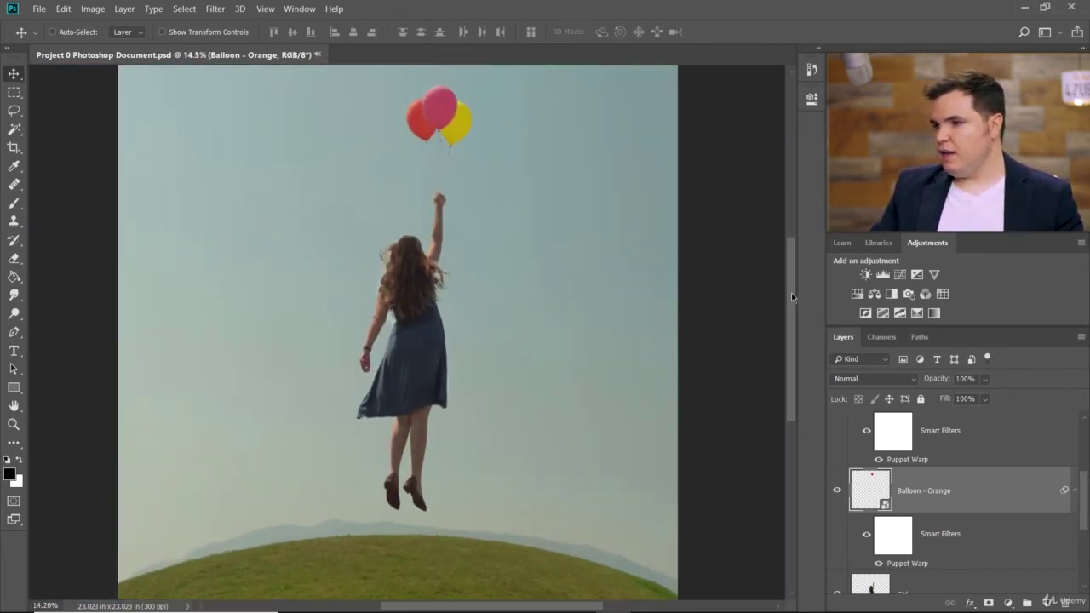
scroll(979, 488, down, 2)
drag(969, 506, 967, 426)
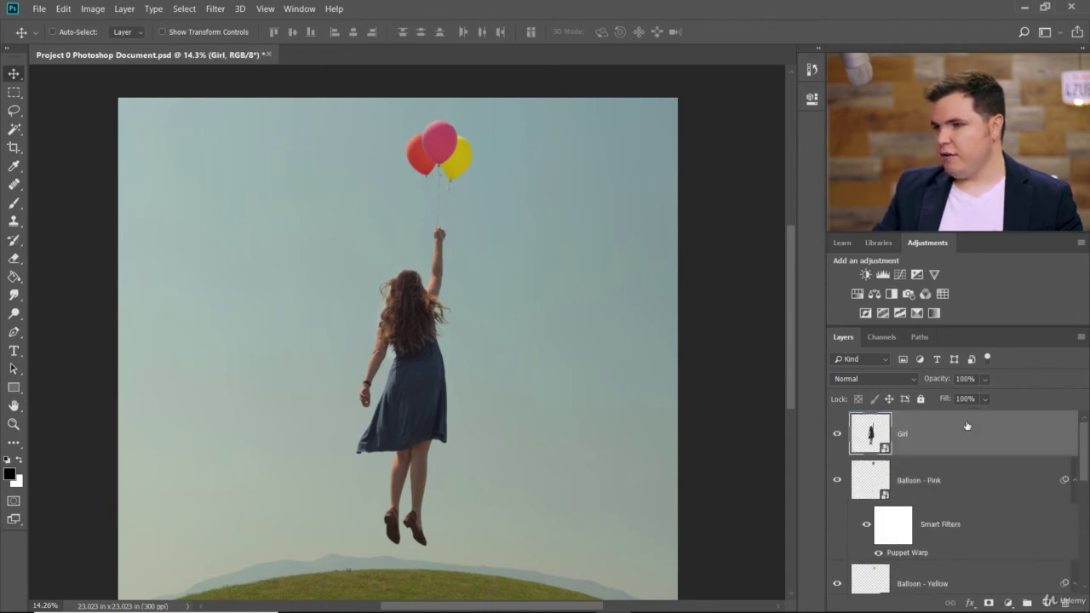
scroll(446, 222, up, 10)
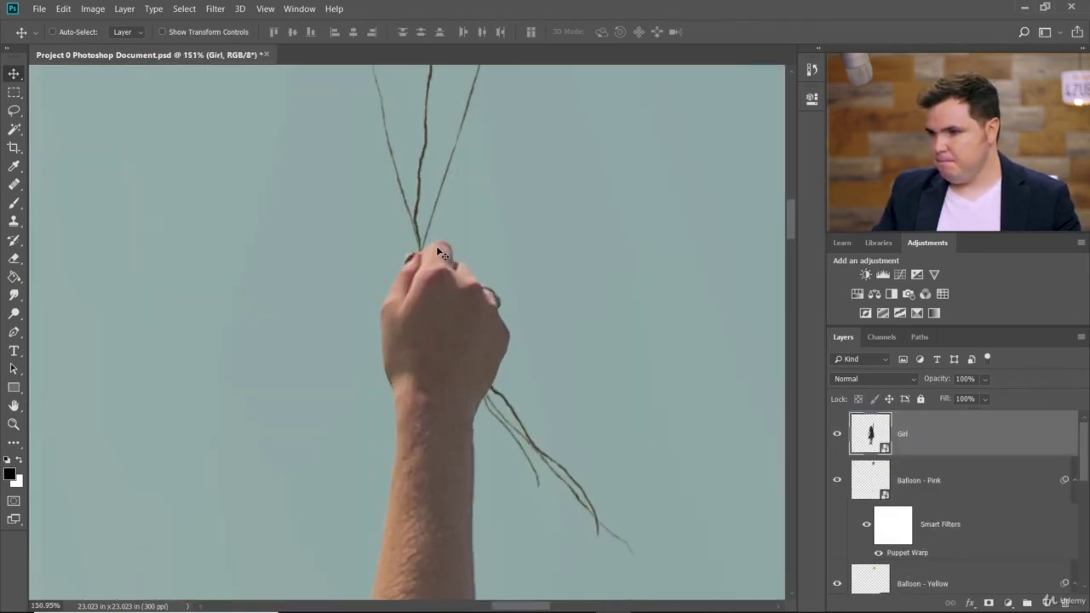
scroll(550, 436, down, 6)
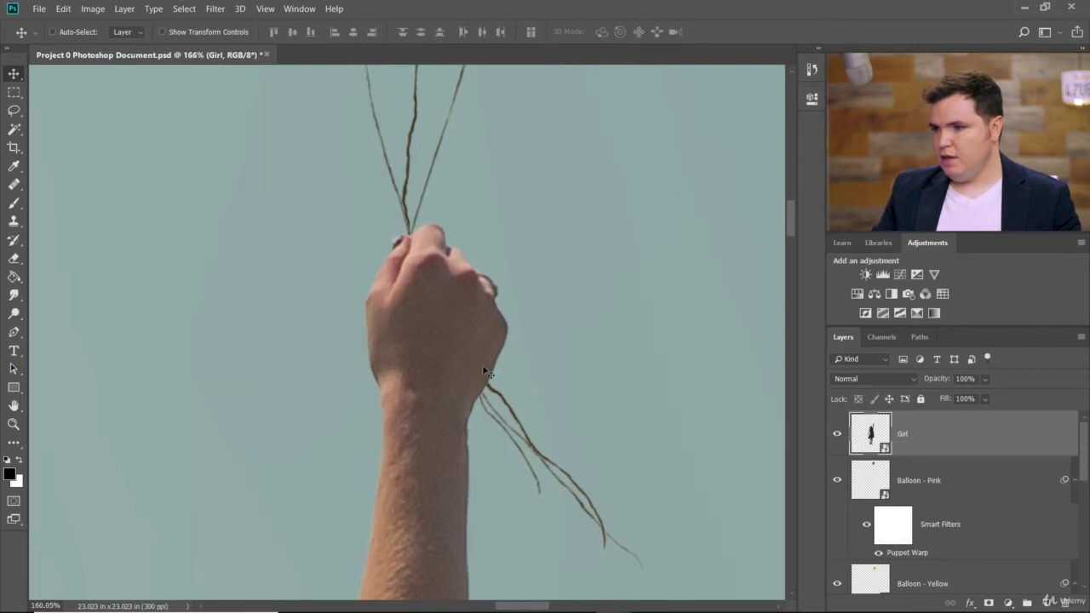
Free-transform the Girl layer and scale her down proportionally to about 12.46%.
scroll(473, 393, down, 4)
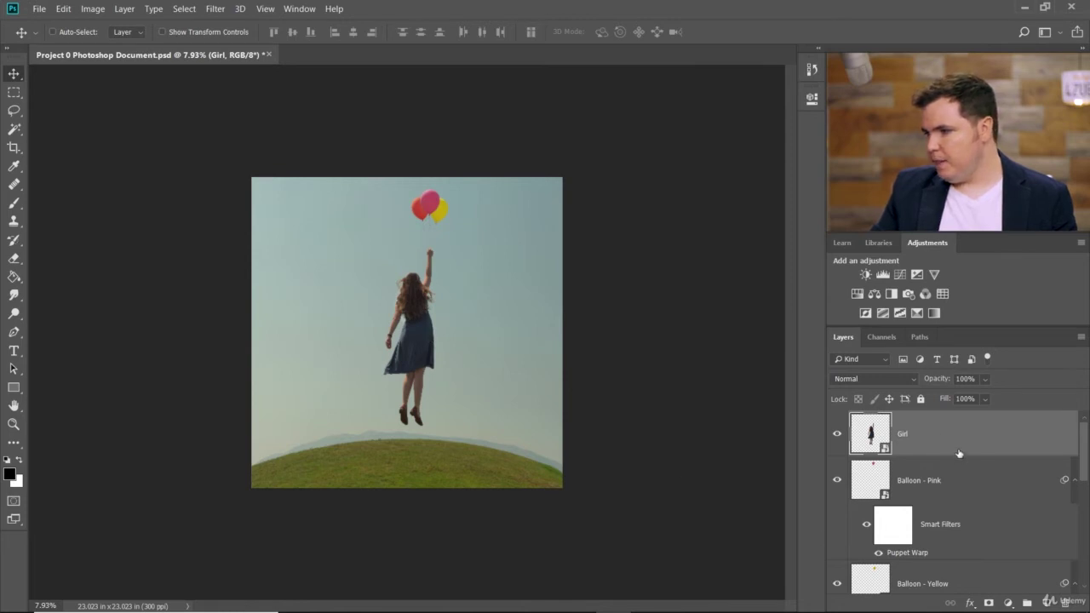
key(ctrl+t)
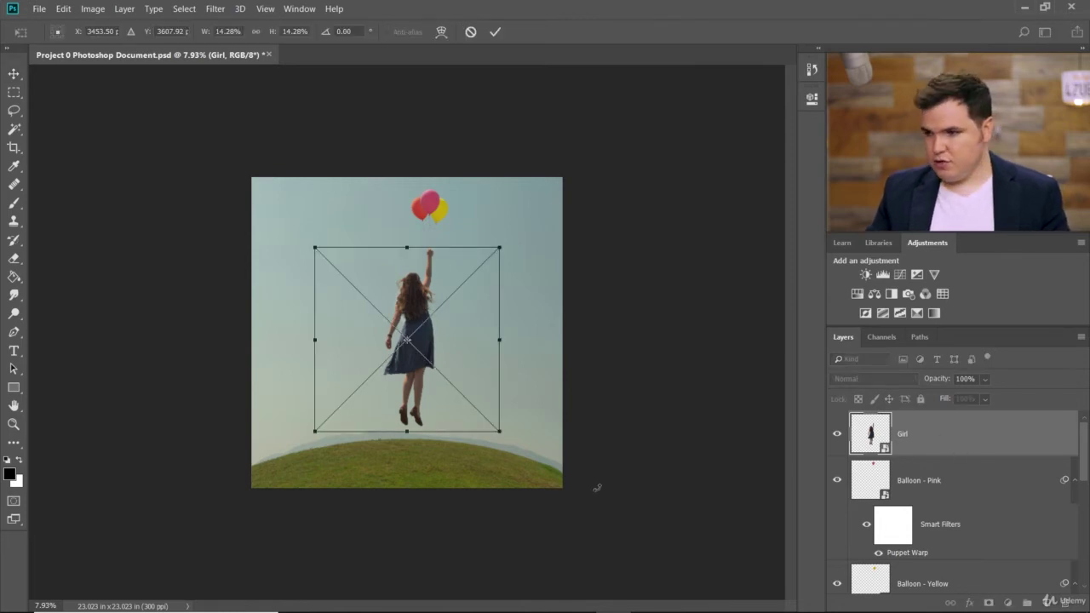
drag(315, 434, 331, 406)
key(ctrl+plus)
key(ctrl+plus)
key(ctrl+plus)
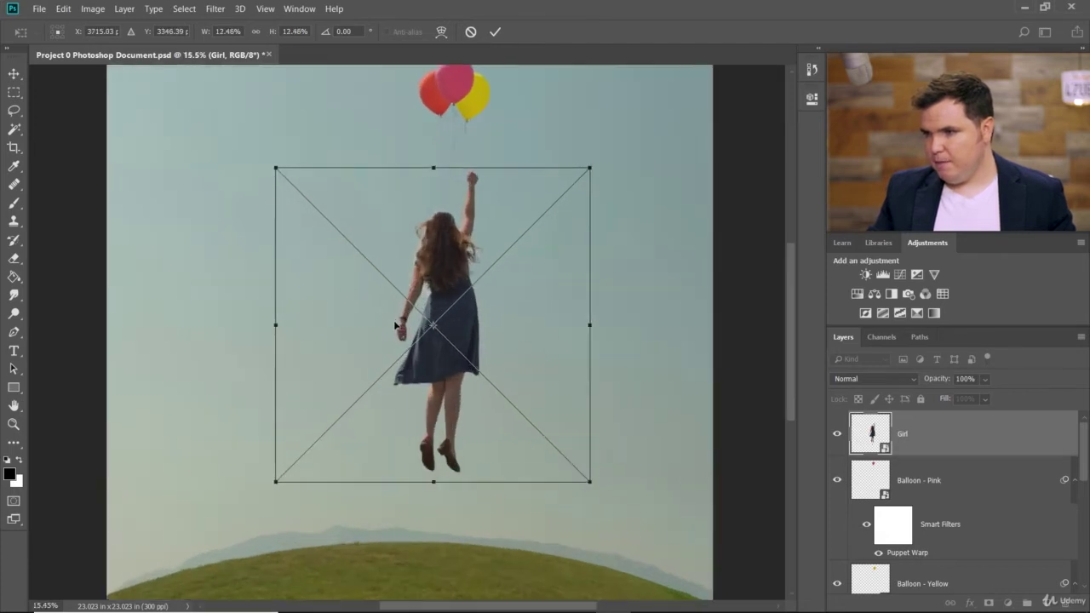
Move the girl so her raised fist meets the balloon strings again, and commit the transform.
drag(793, 305, 793, 283)
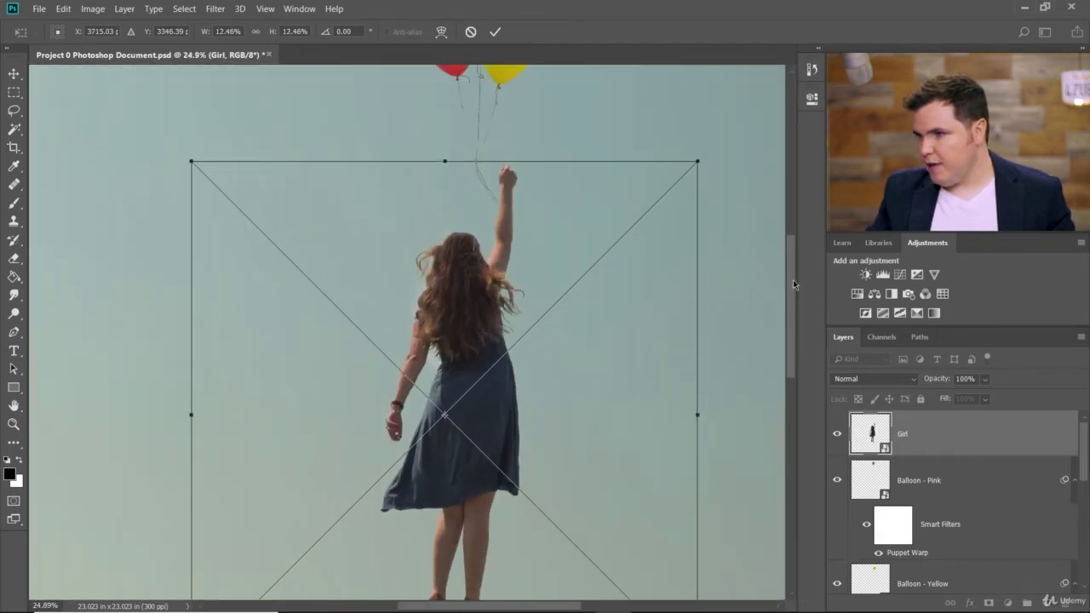
drag(512, 178, 495, 222)
scroll(460, 173, up, 10)
scroll(495, 222, down, 14)
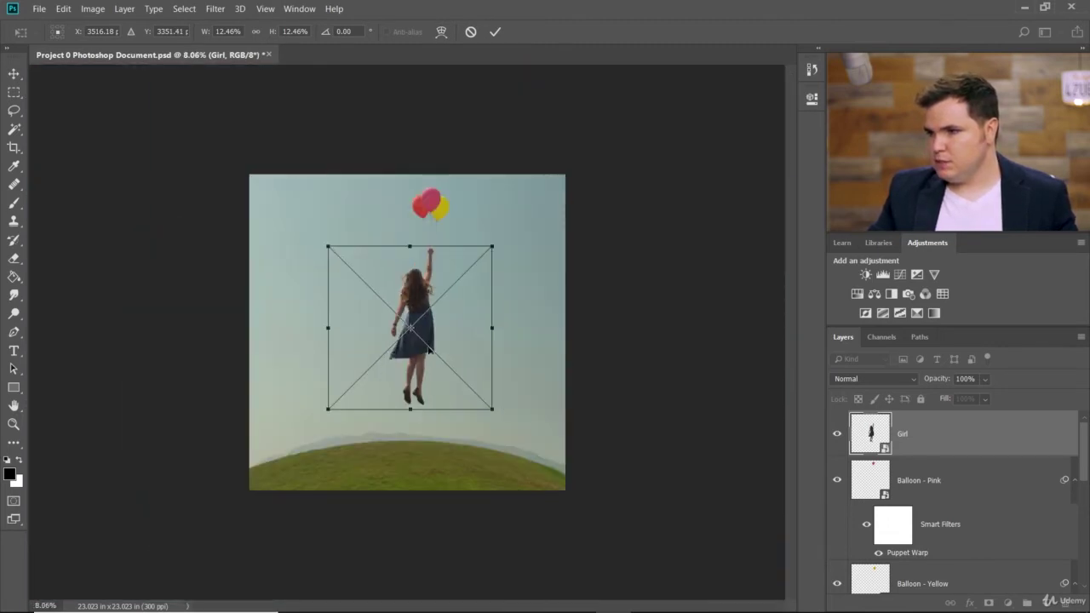
scroll(430, 350, up, 1)
click(495, 32)
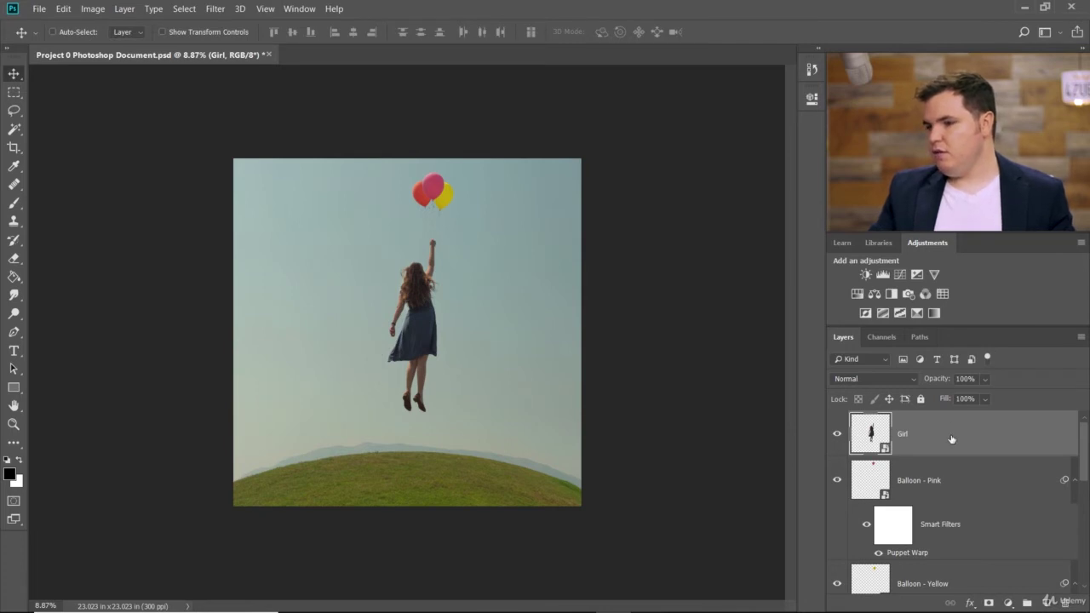
Select the Girl layer together with the pink, yellow and orange balloon layers and move them slightly down toward the hill.
scroll(951, 439, down, 5)
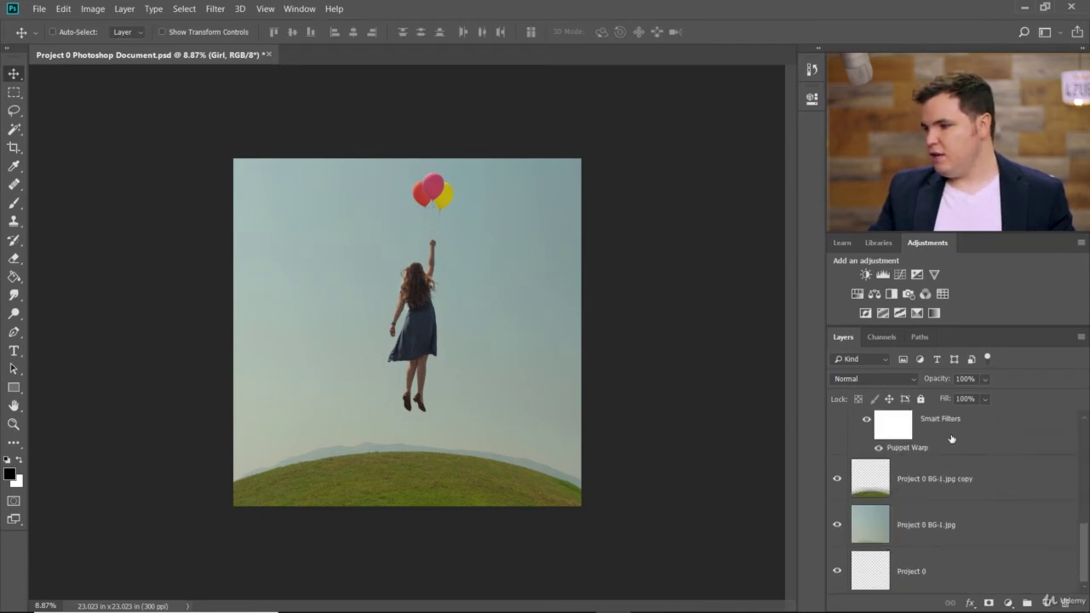
scroll(954, 469, up, 1)
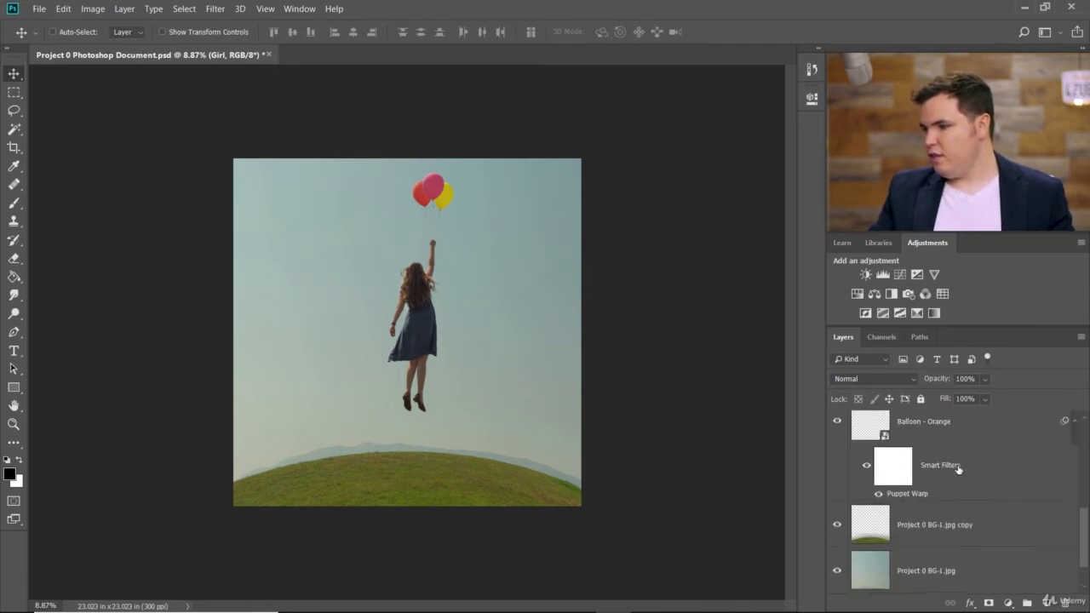
click(983, 428)
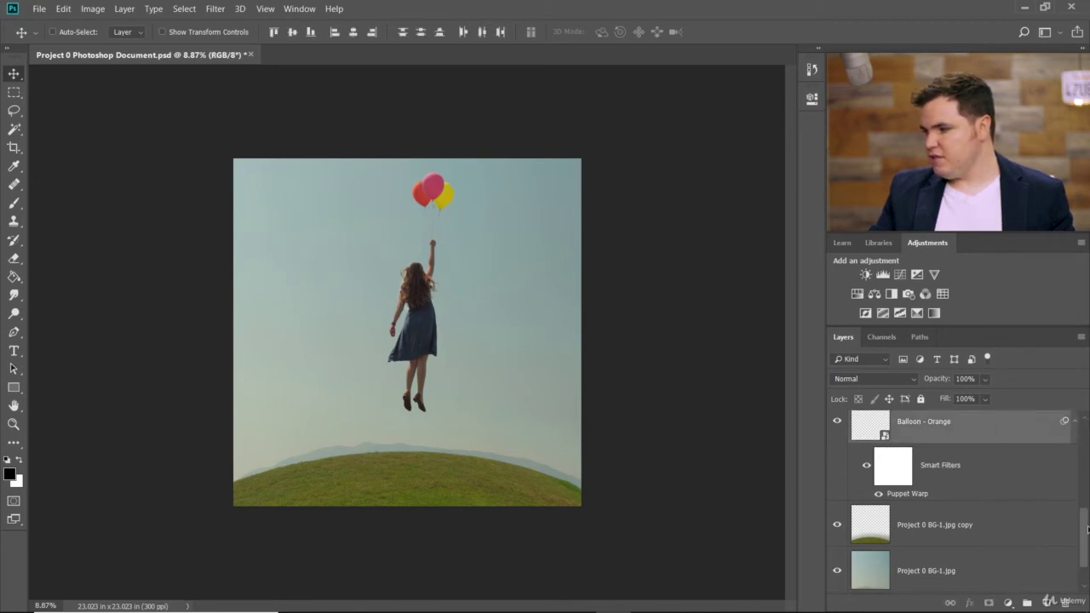
scroll(979, 511, up, 4)
scroll(980, 511, down, 1)
shift+click(937, 466)
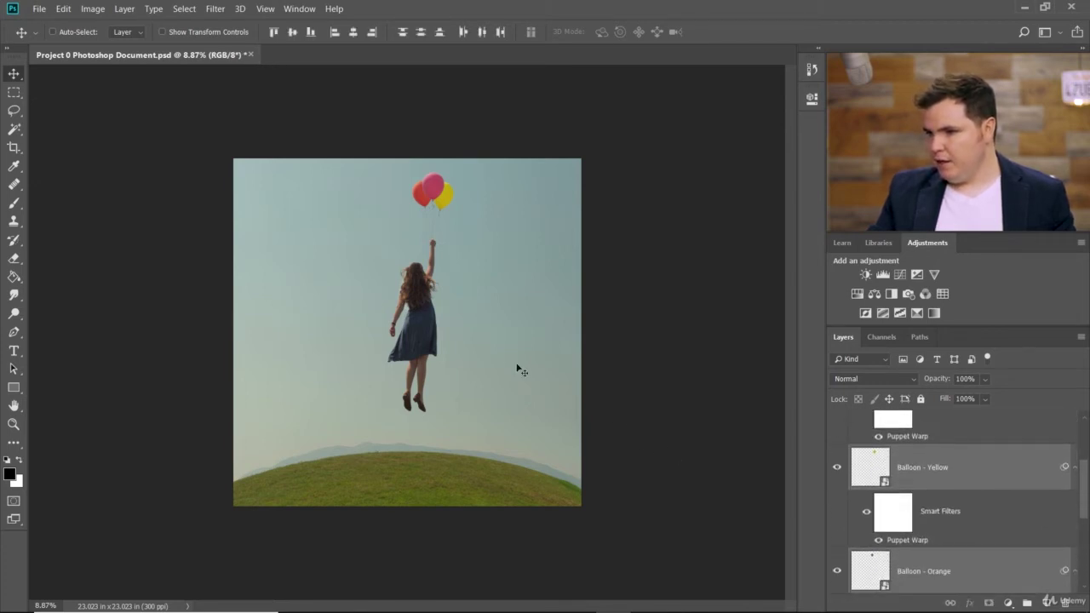
drag(409, 325, 410, 346)
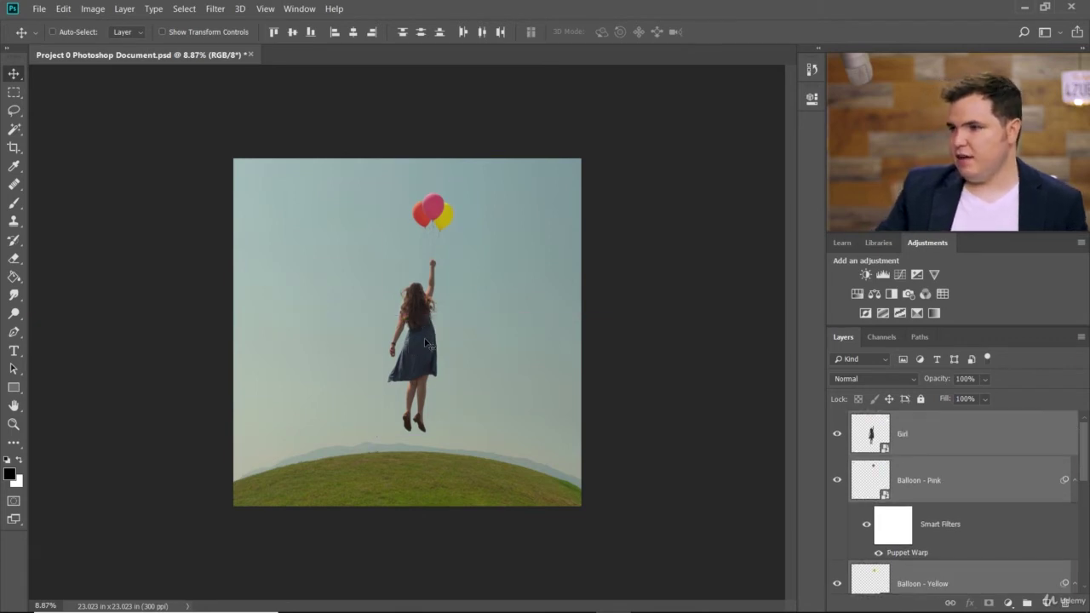
scroll(424, 338, up, 1)
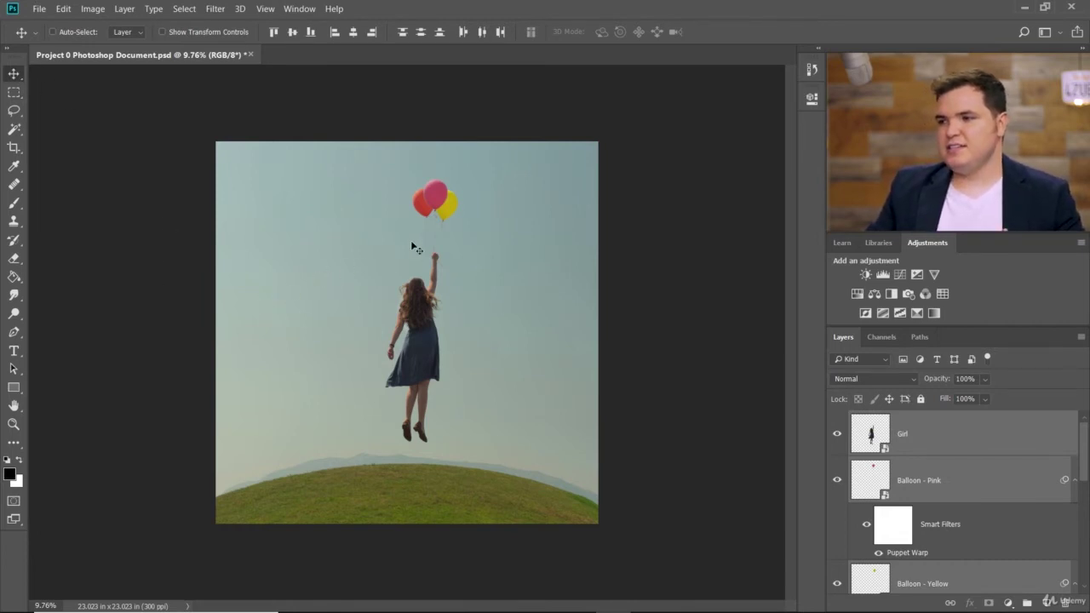
Add a Curves adjustment layer directly above the Girl layer.
click(1014, 438)
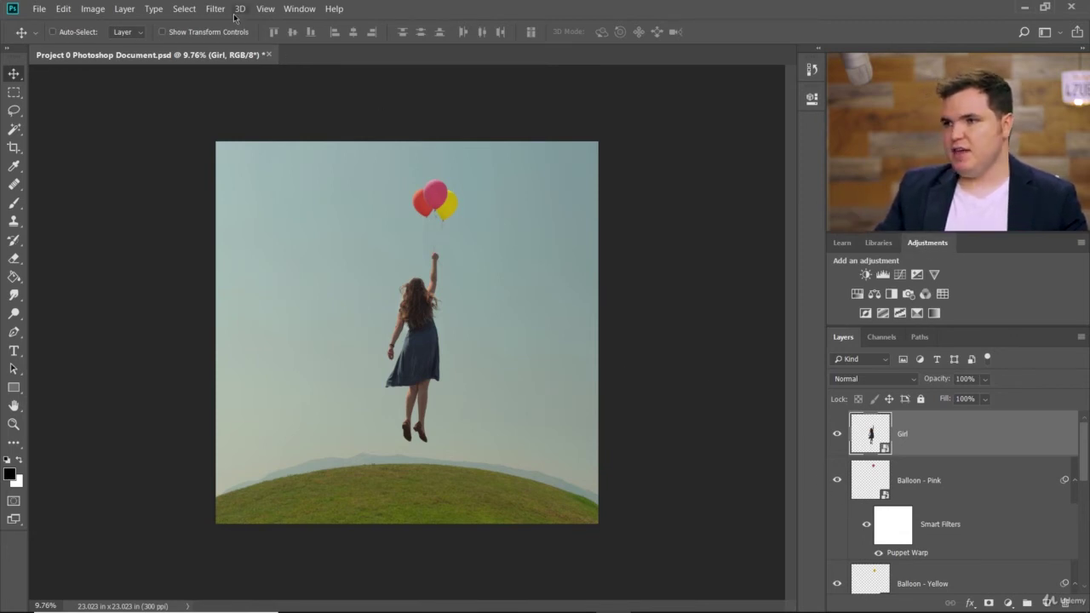
click(294, 8)
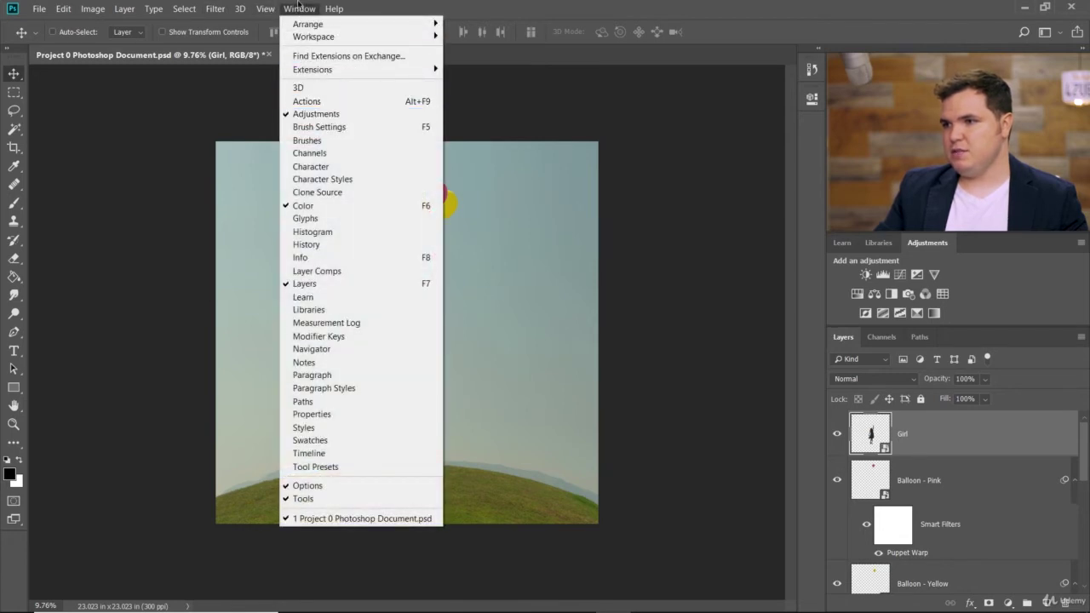
click(300, 10)
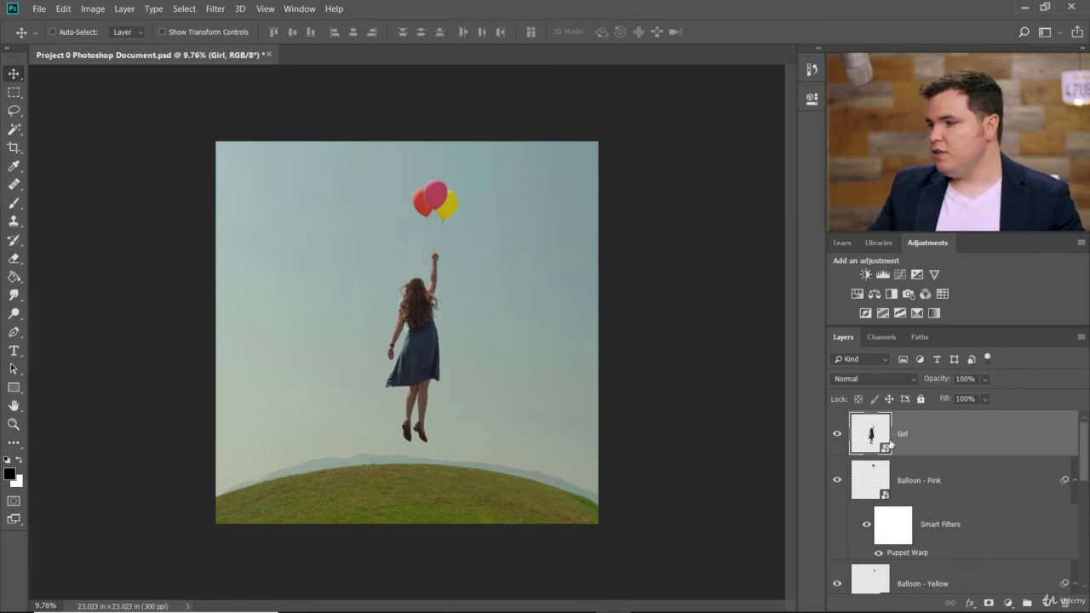
click(902, 275)
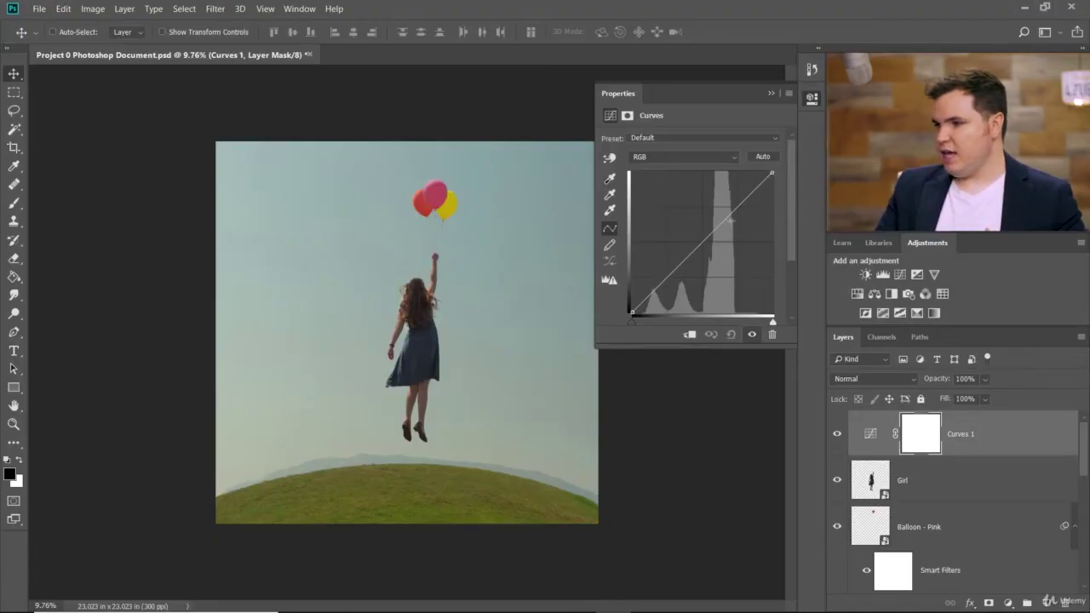
Shape the RGB curve with three points: lift the shadows slightly, lower the midtones a little and raise the highlights.
click(667, 277)
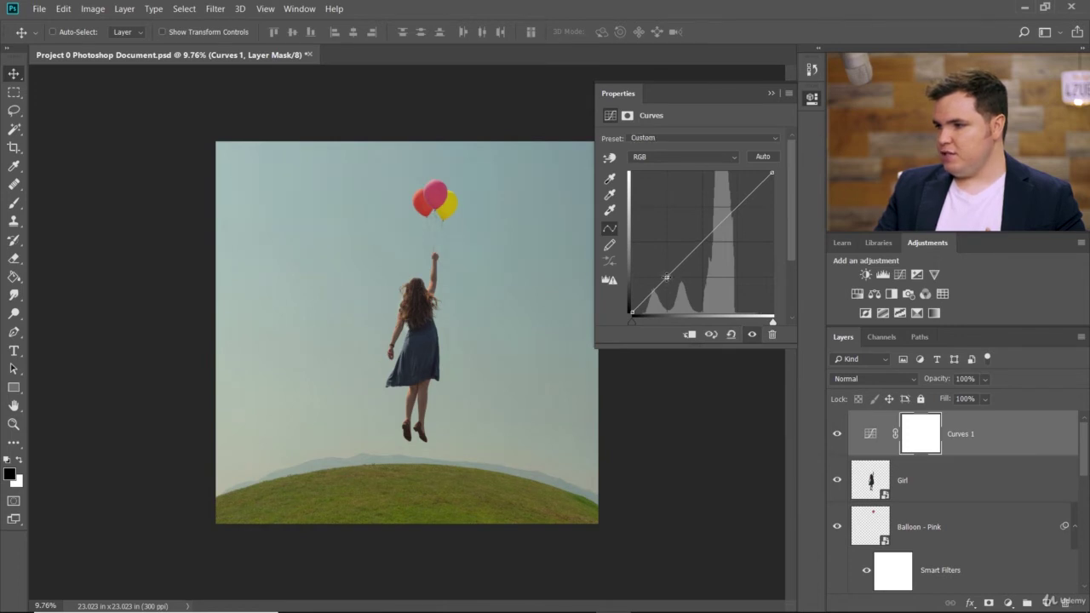
drag(667, 277, 665, 275)
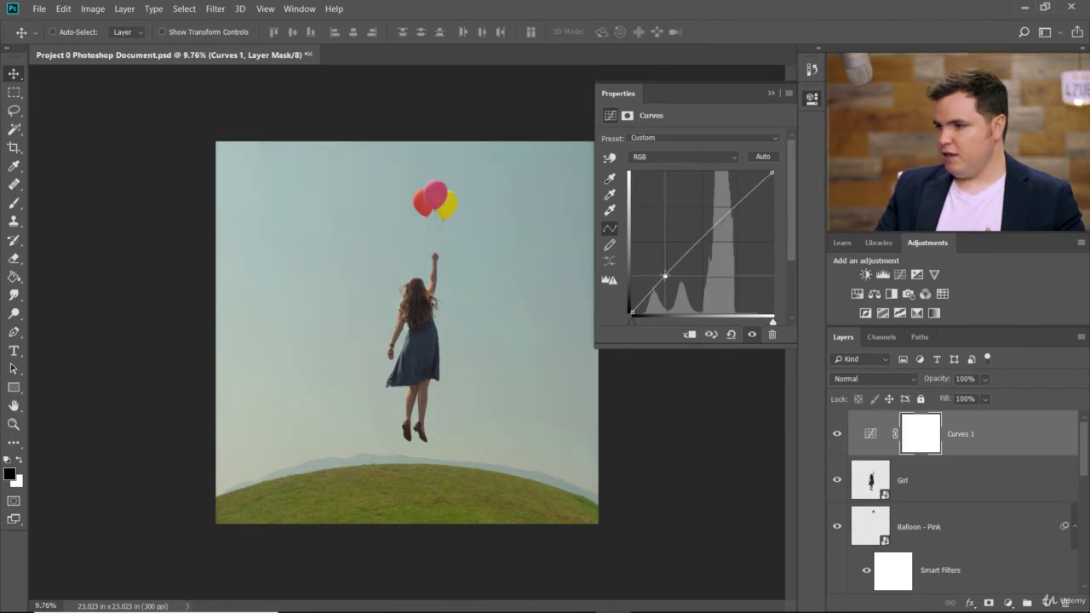
click(701, 241)
drag(700, 240, 704, 245)
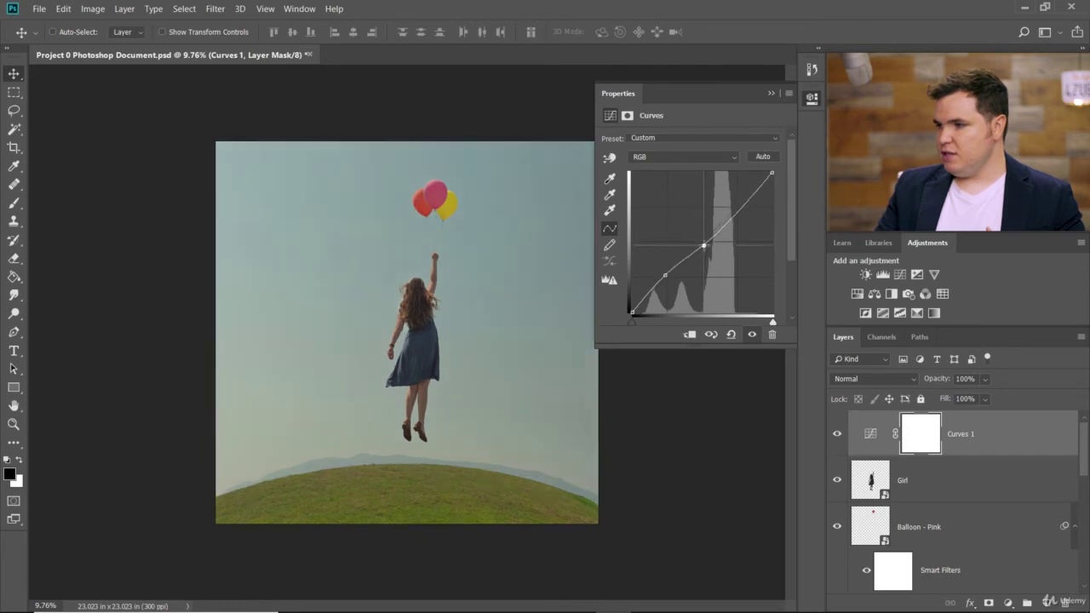
drag(740, 211, 734, 205)
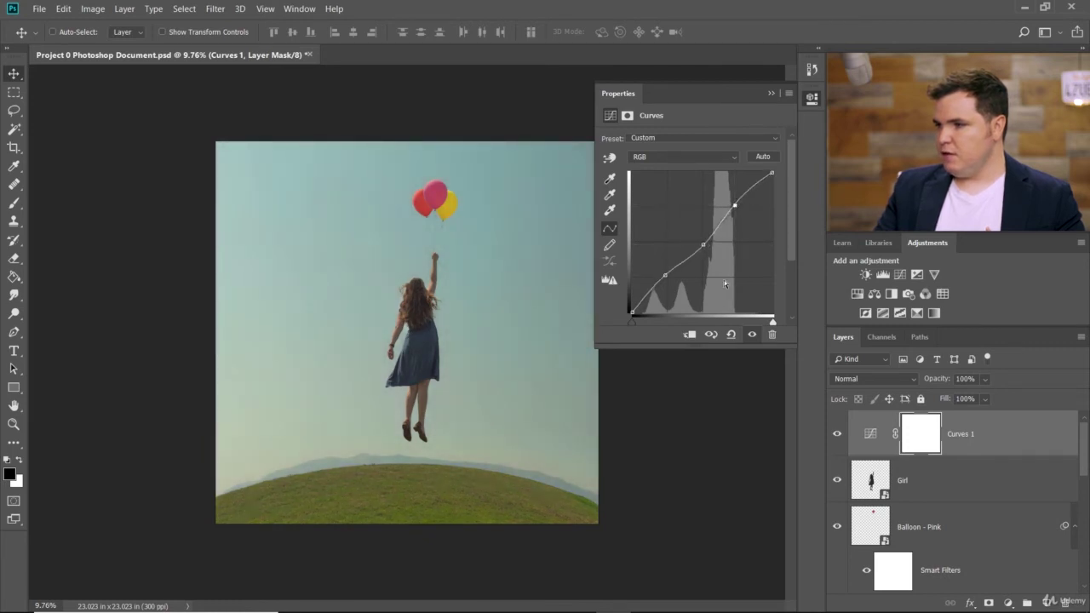
mouse_move(666, 274)
mouse_down()
mouse_move(670, 224)
mouse_move(662, 288)
mouse_move(656, 254)
mouse_move(665, 274)
mouse_up()
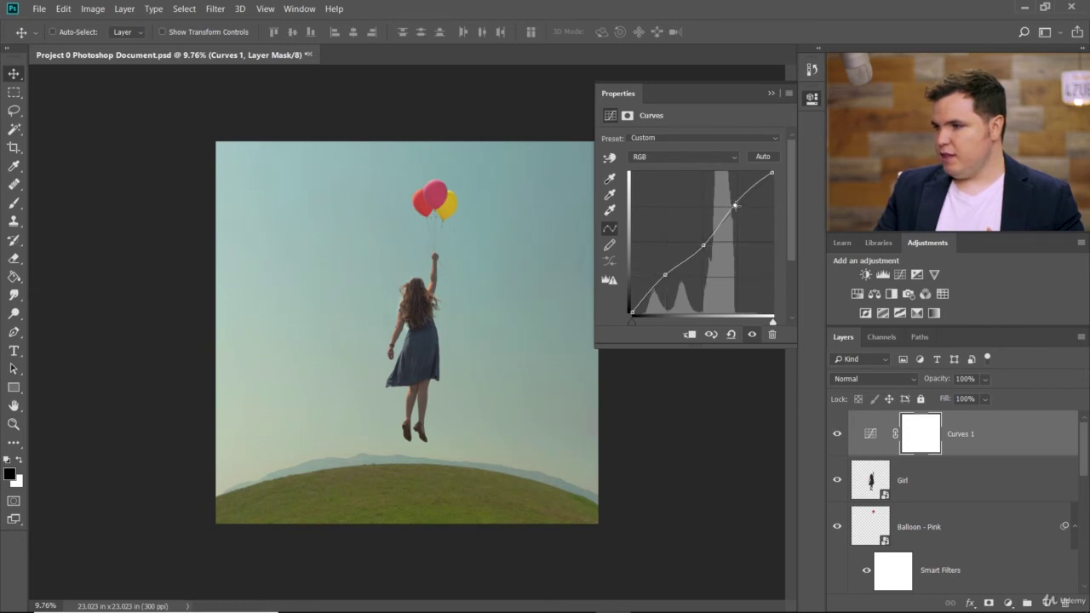
drag(736, 206, 737, 202)
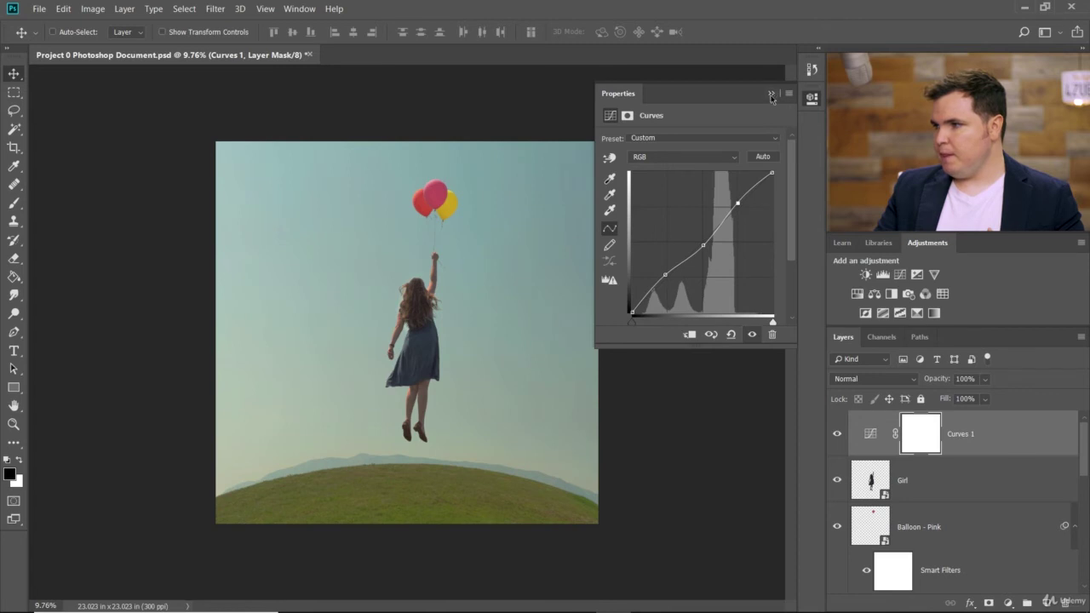
click(772, 96)
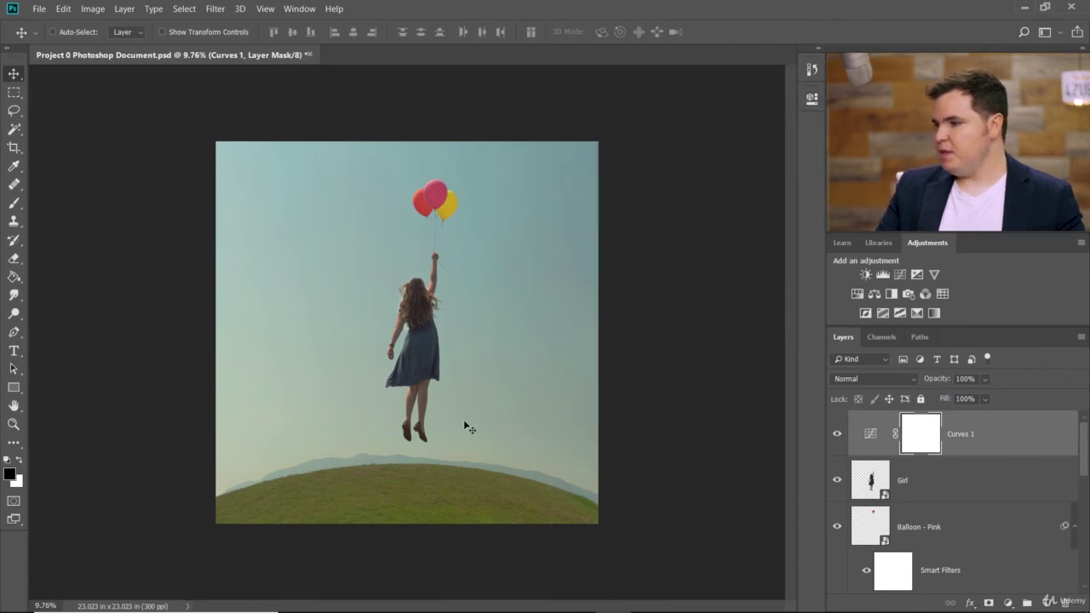
Add a Hue/Saturation adjustment layer on top with Saturation -10 and Hue -8.
click(858, 295)
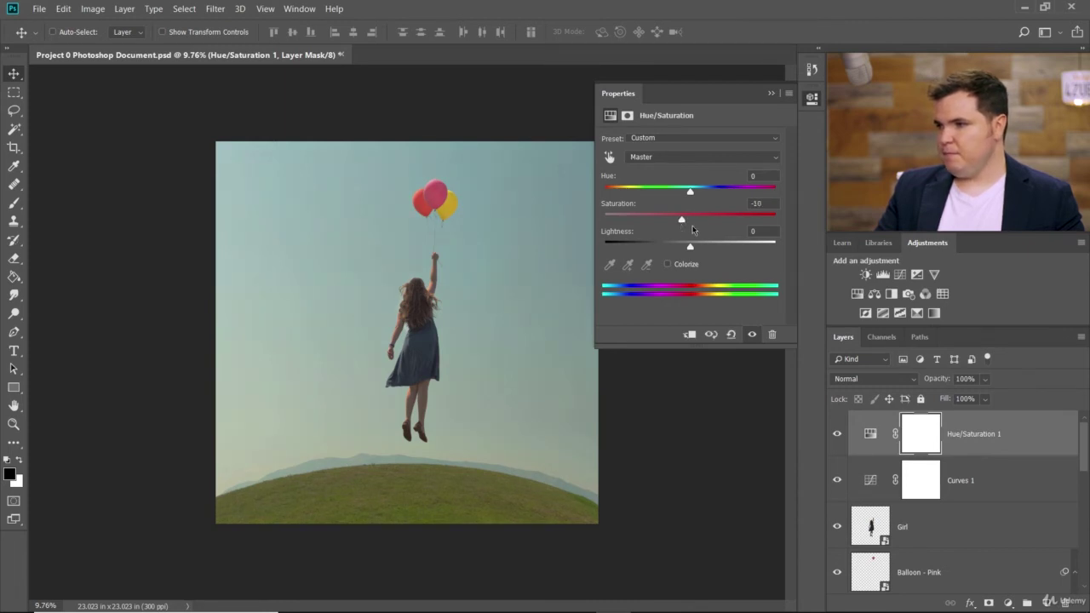
drag(690, 192, 684, 196)
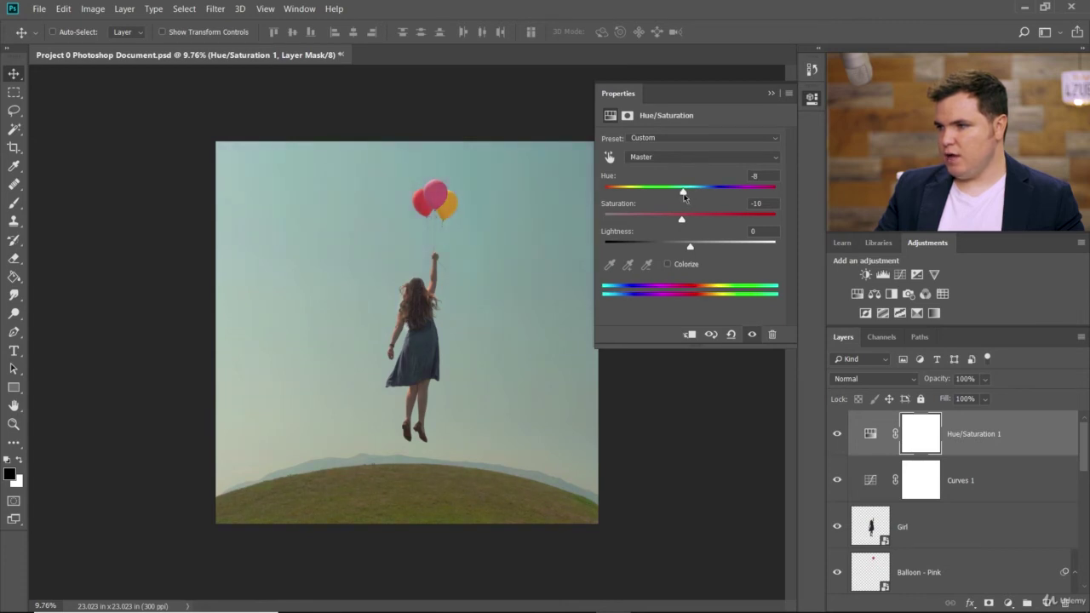
scroll(403, 354, up, 1)
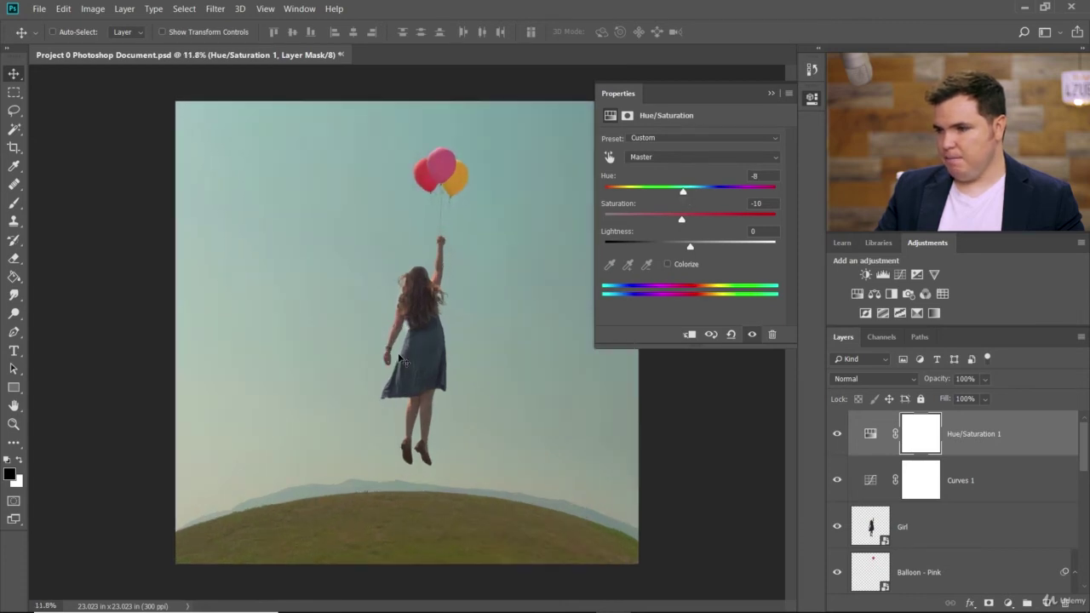
click(772, 94)
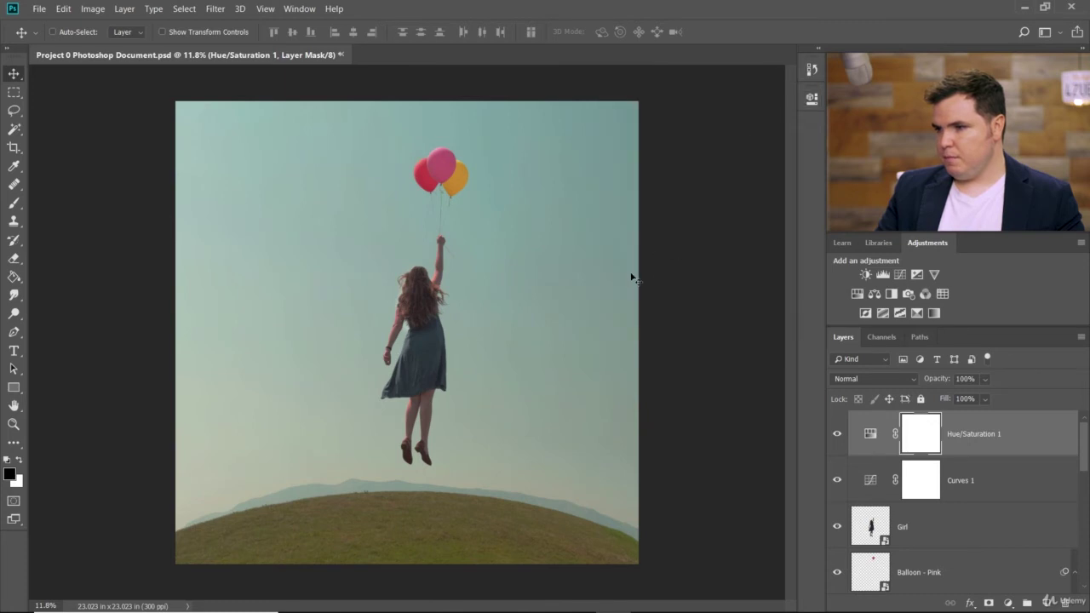
Compare the composite with and without the Hue/Saturation adjustment, examining the balloon colours up close and the whole image.
scroll(632, 278, down, 1)
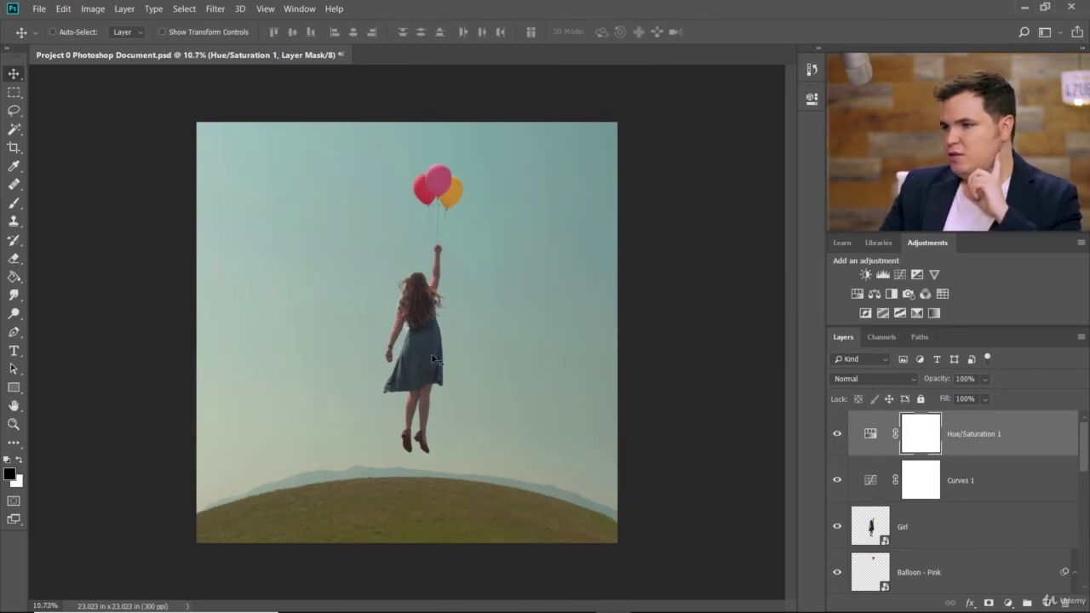
scroll(416, 354, up, 1)
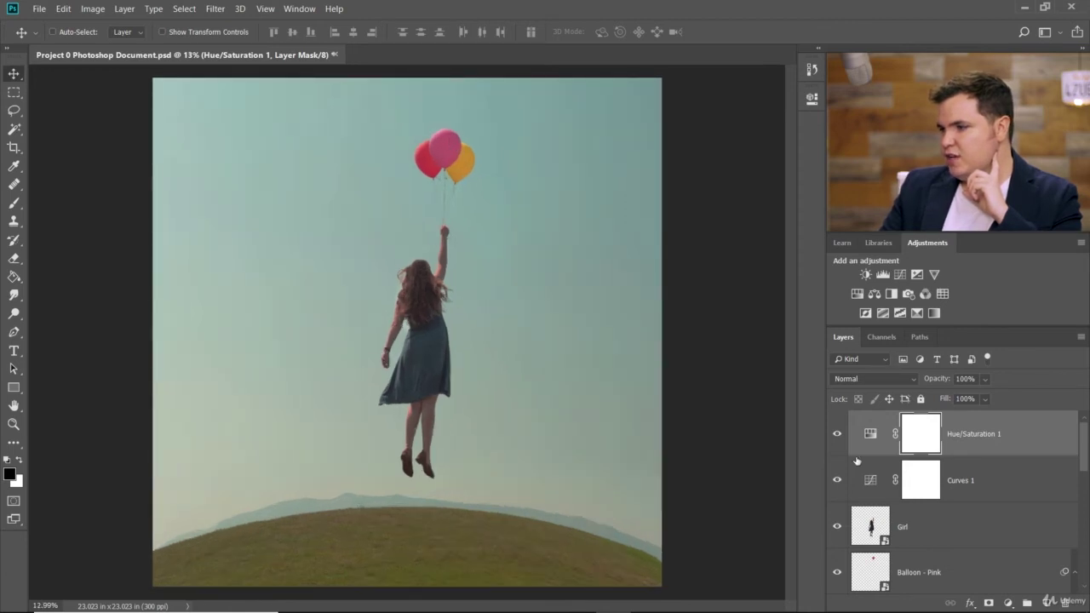
click(837, 435)
click(837, 435)
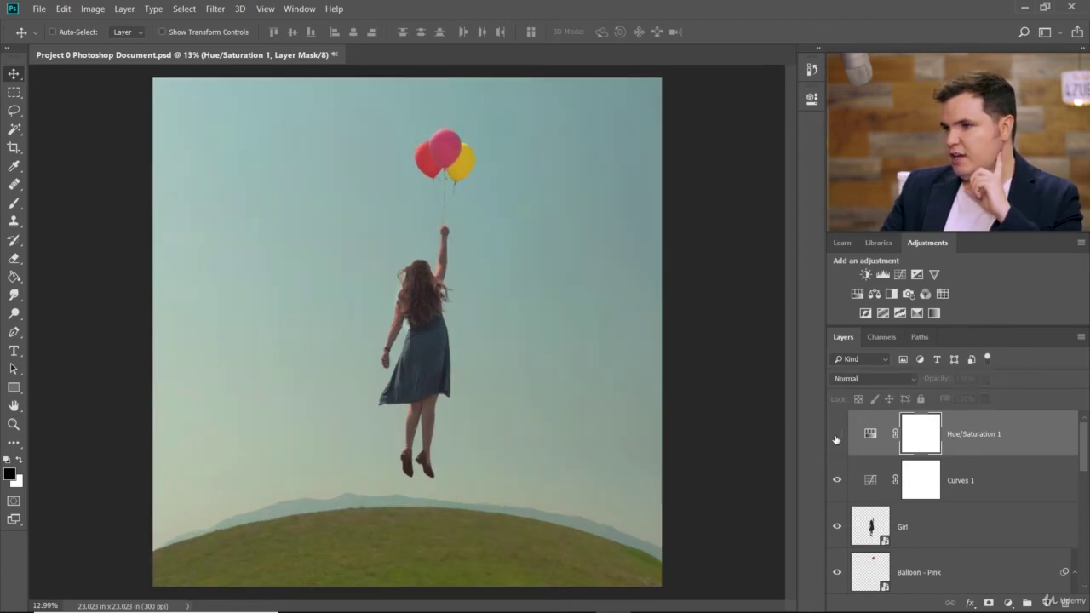
click(837, 436)
scroll(500, 115, up, 8)
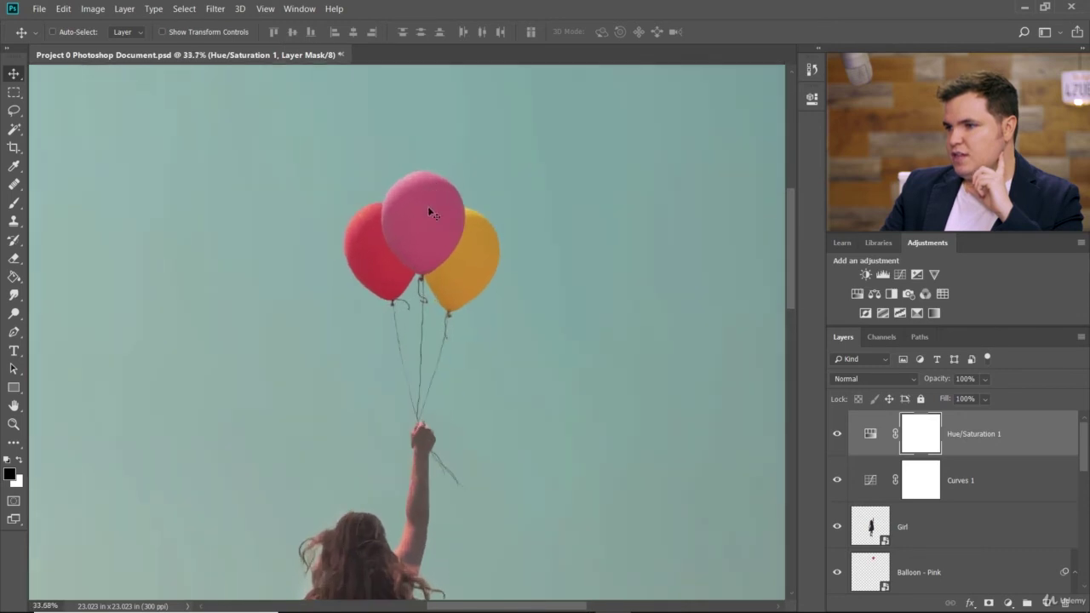
click(837, 435)
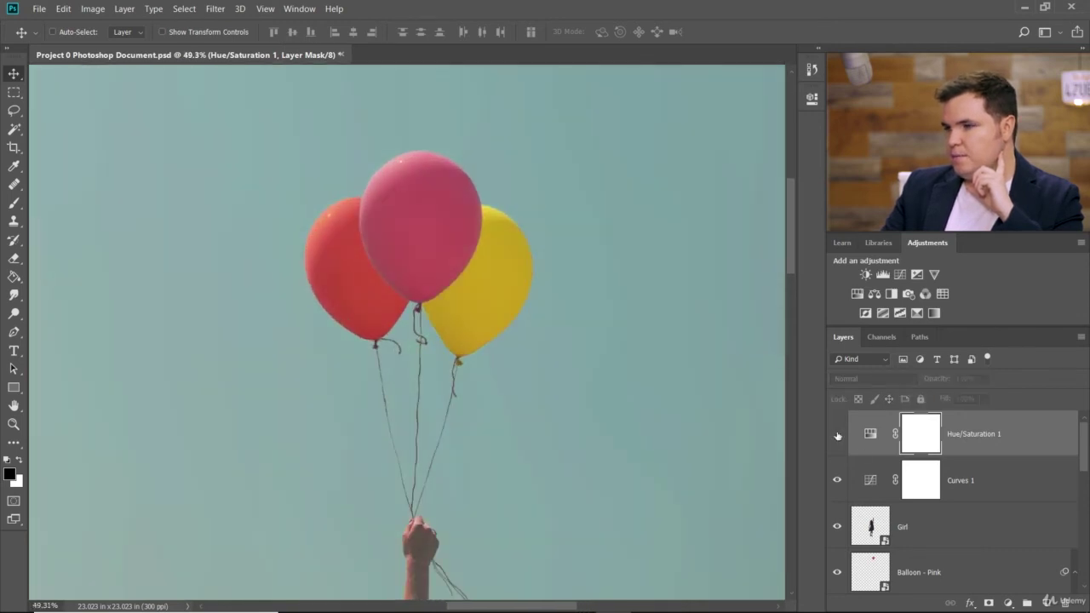
click(838, 435)
click(837, 435)
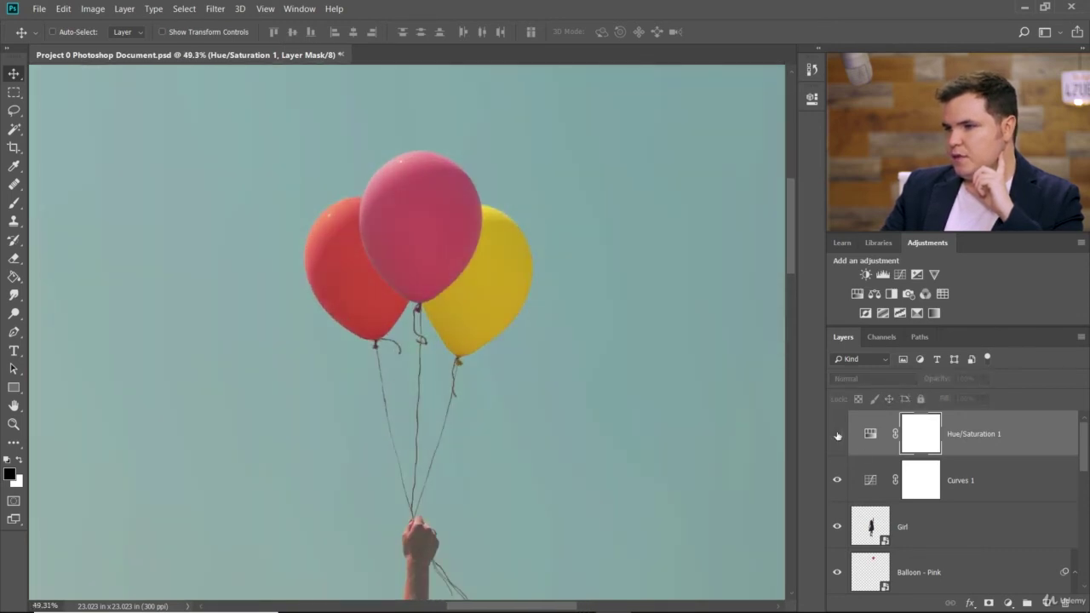
click(837, 436)
scroll(456, 392, down, 8)
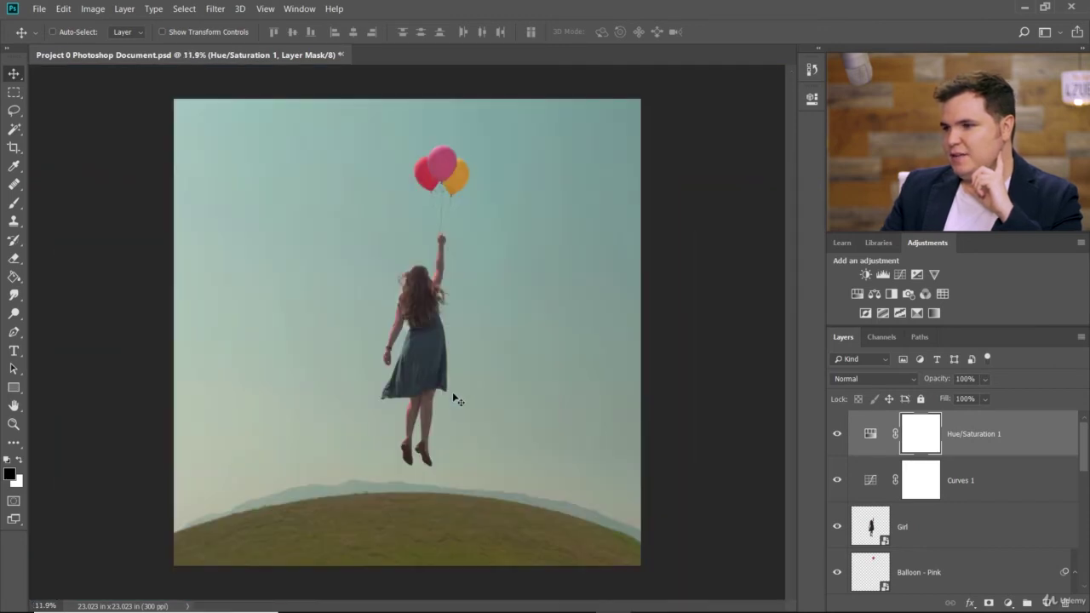
scroll(443, 390, up, 1)
scroll(436, 390, down, 1)
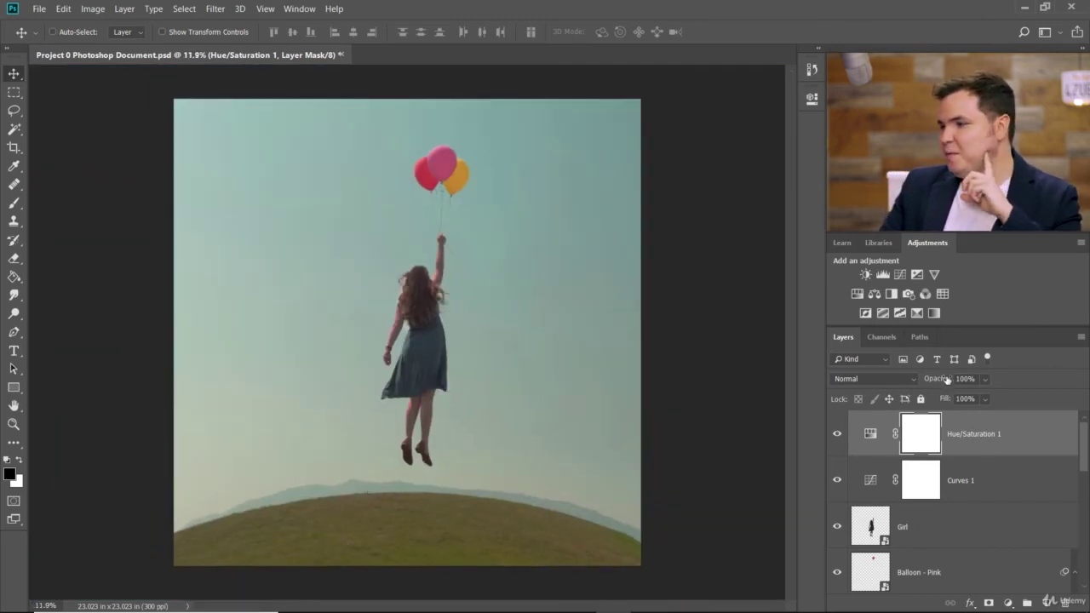
Add a Vibrance adjustment layer on top of the stack with Vibrance +50.
click(934, 274)
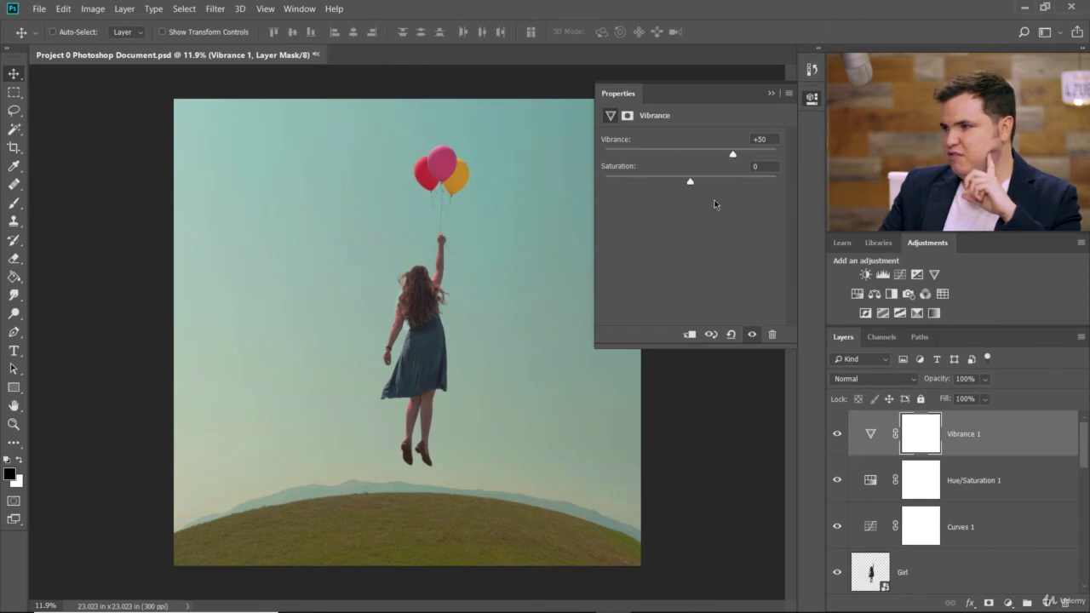
click(773, 94)
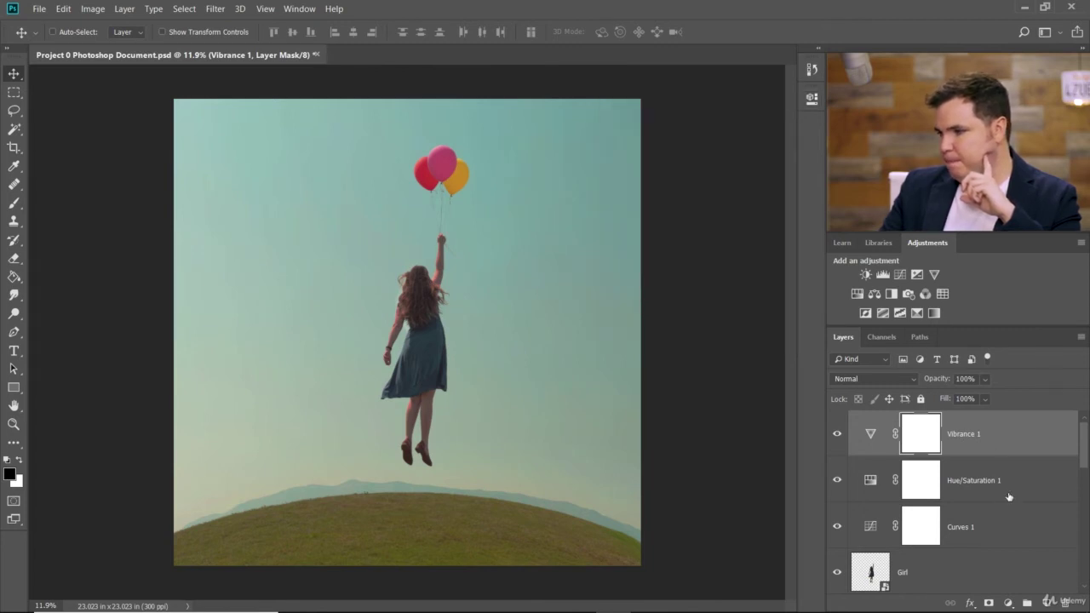
Reduce the Curves adjustment layer's opacity to 49% and check the image with and without it.
click(1035, 526)
click(872, 533)
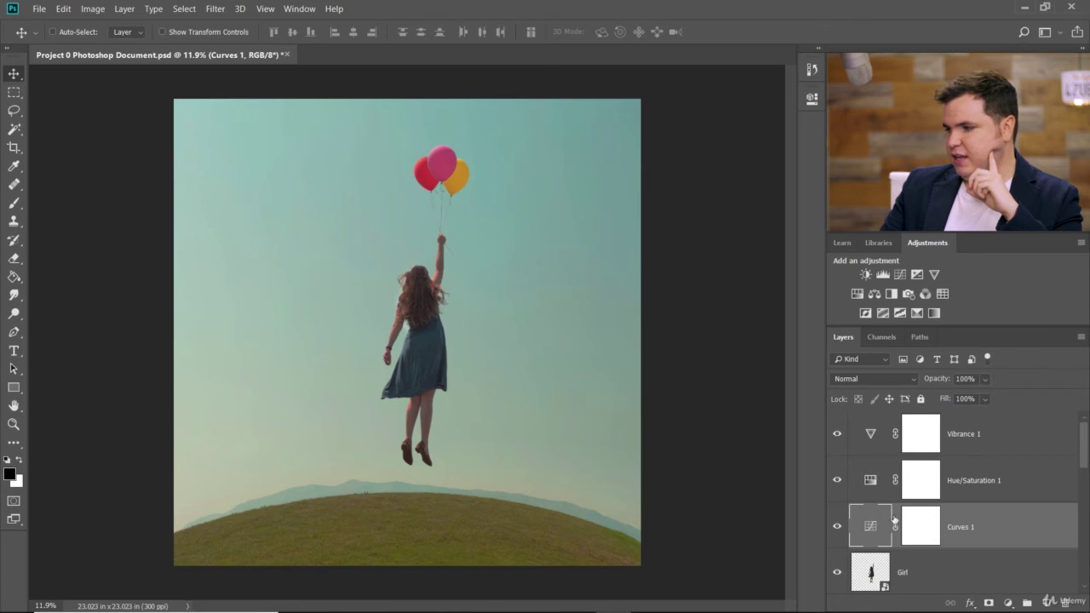
click(923, 532)
click(870, 529)
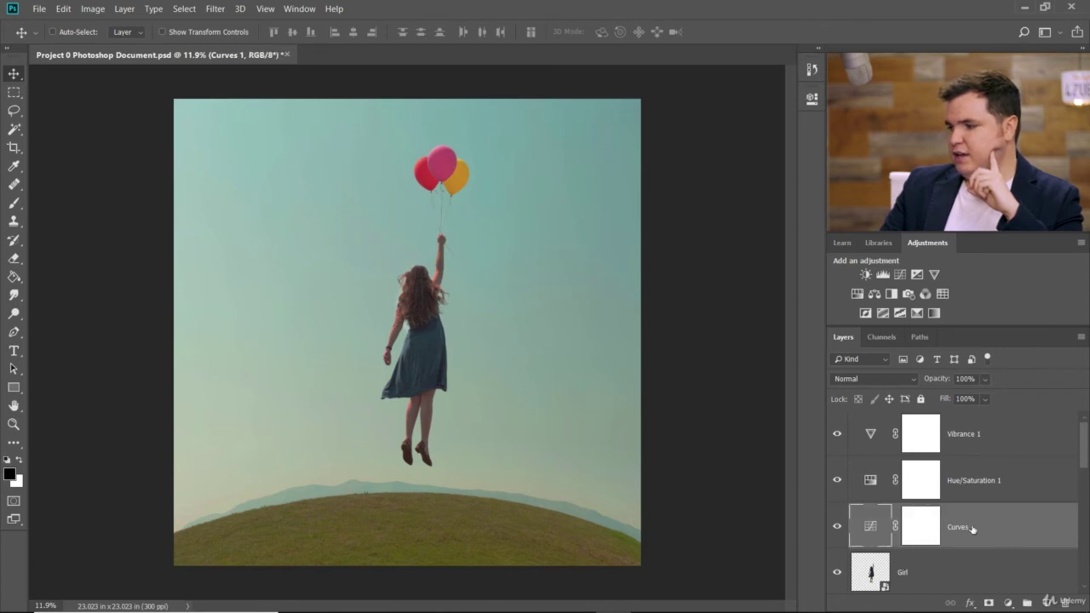
click(925, 523)
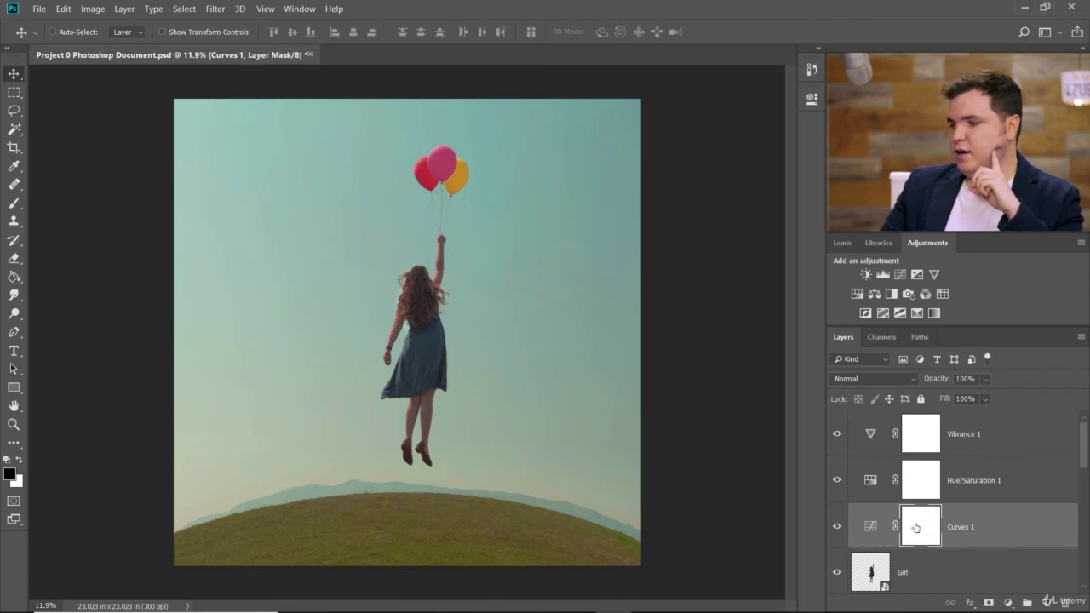
click(868, 527)
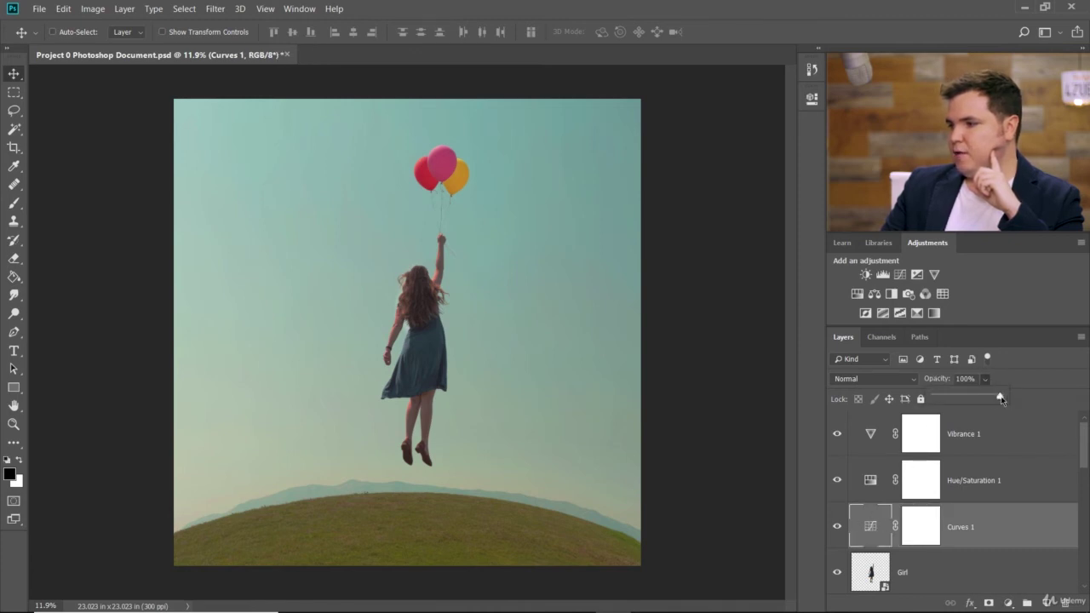
drag(1002, 399, 967, 401)
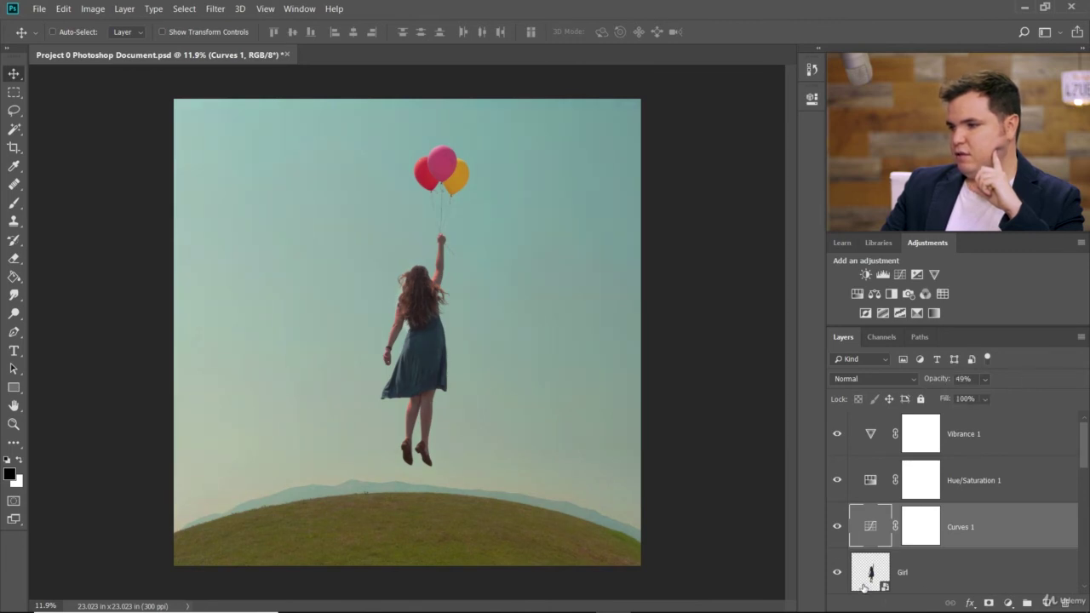
click(837, 535)
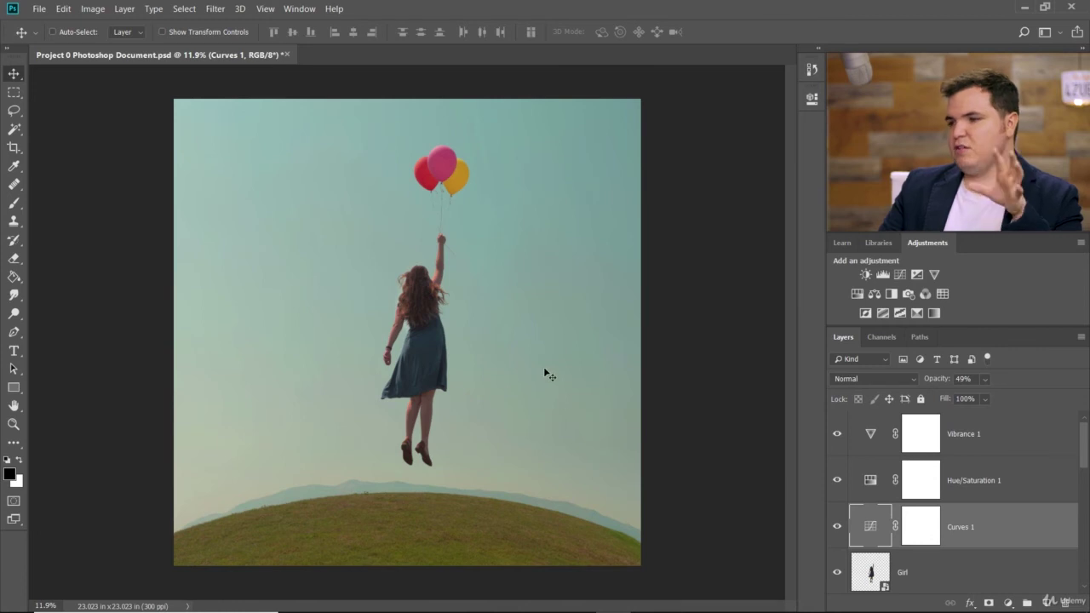
Place the Texture A image as an embedded layer filling the canvas and move it to the top of the layer stack.
scroll(419, 307, down, 3)
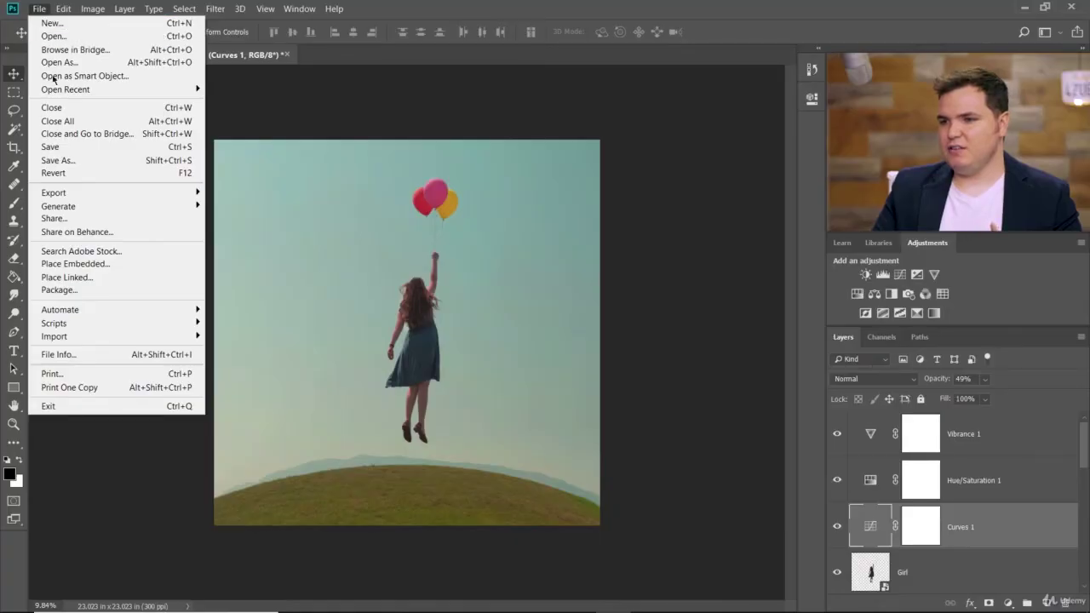
click(88, 265)
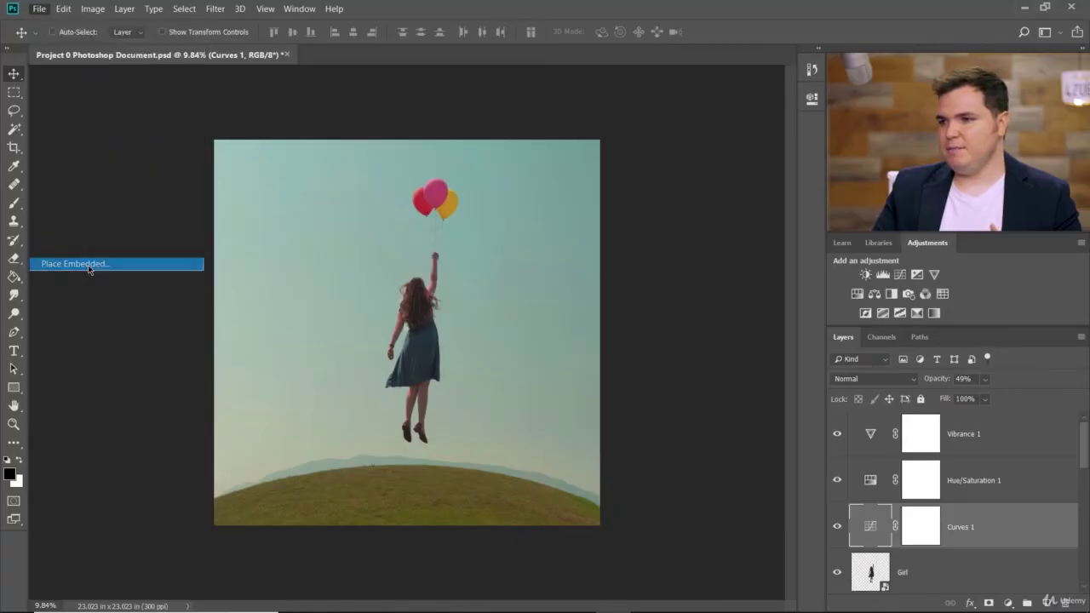
click(564, 115)
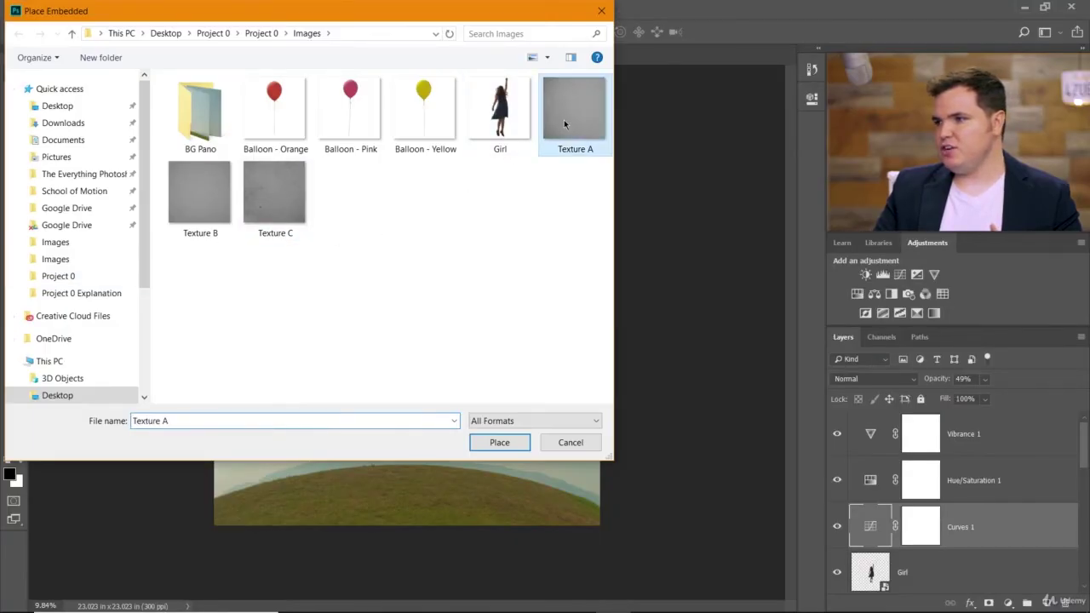
click(499, 442)
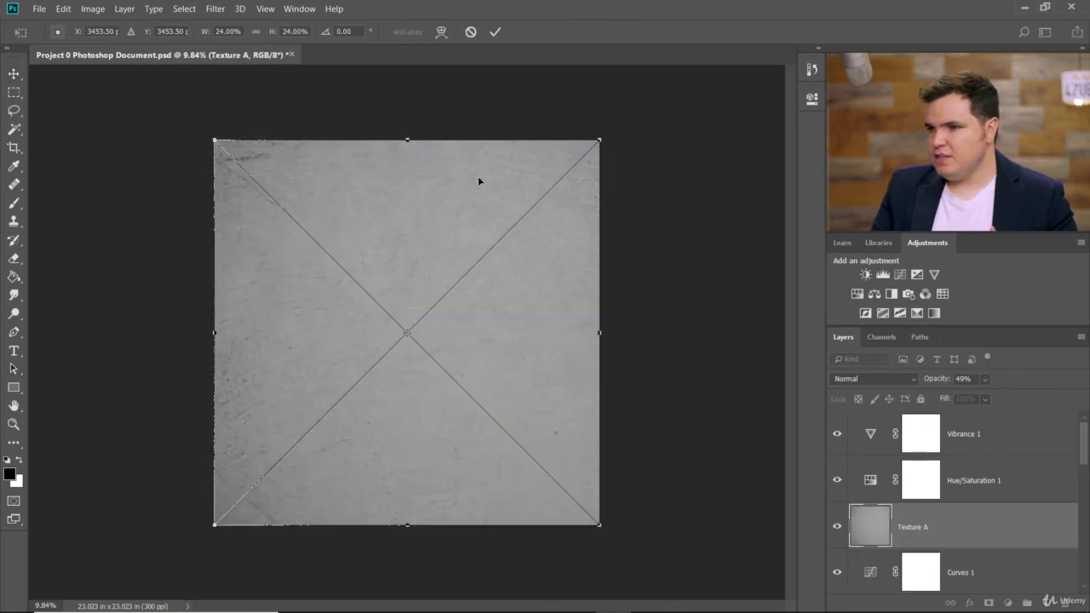
click(495, 33)
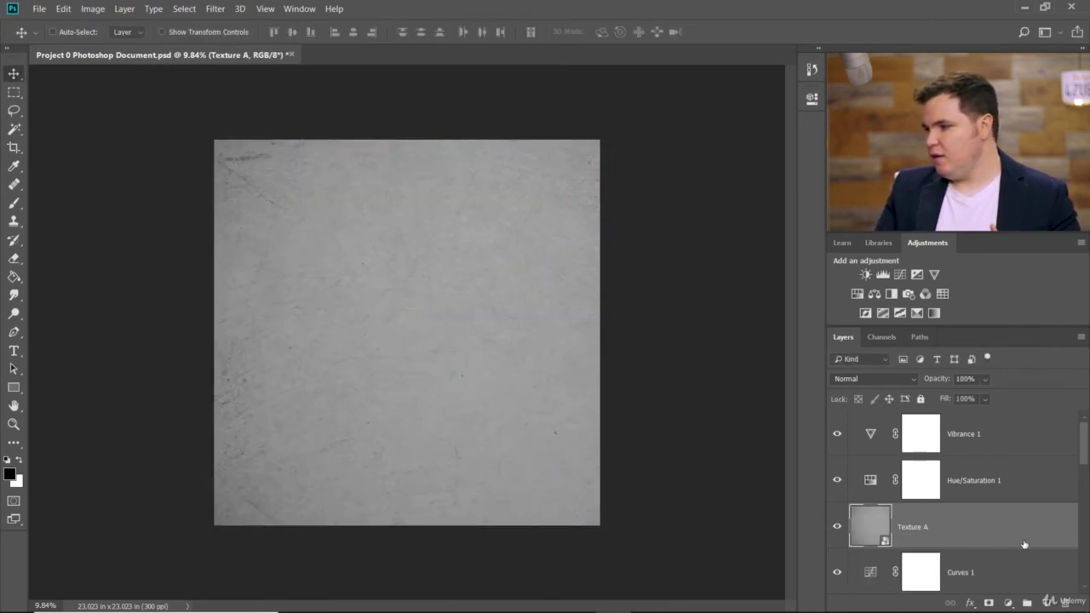
drag(1022, 529, 1016, 435)
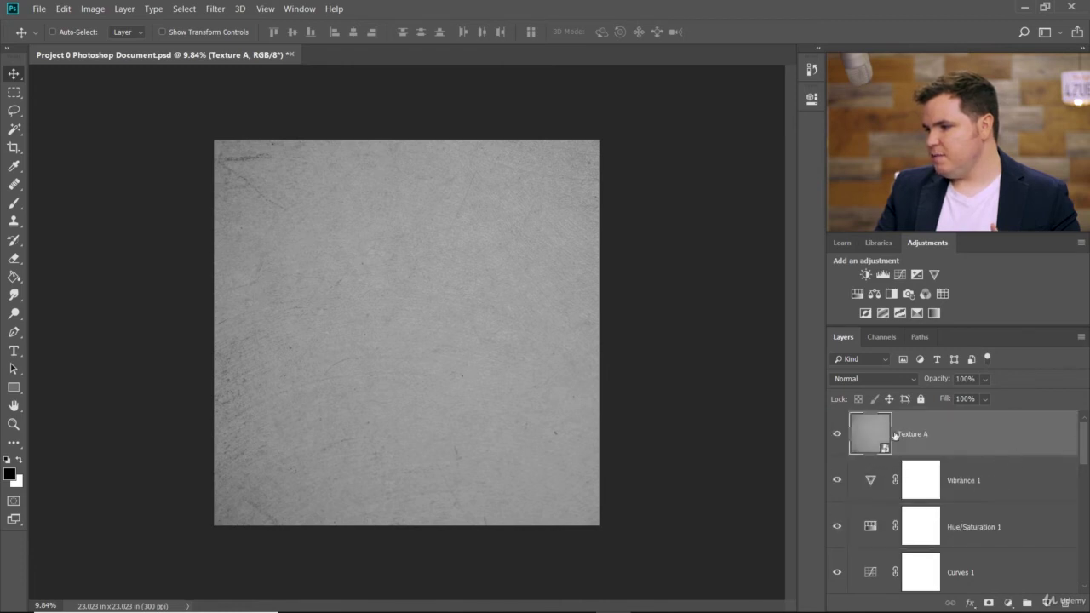
Blend Texture A in Soft Light mode and compare the image up close with and without the texture.
click(872, 380)
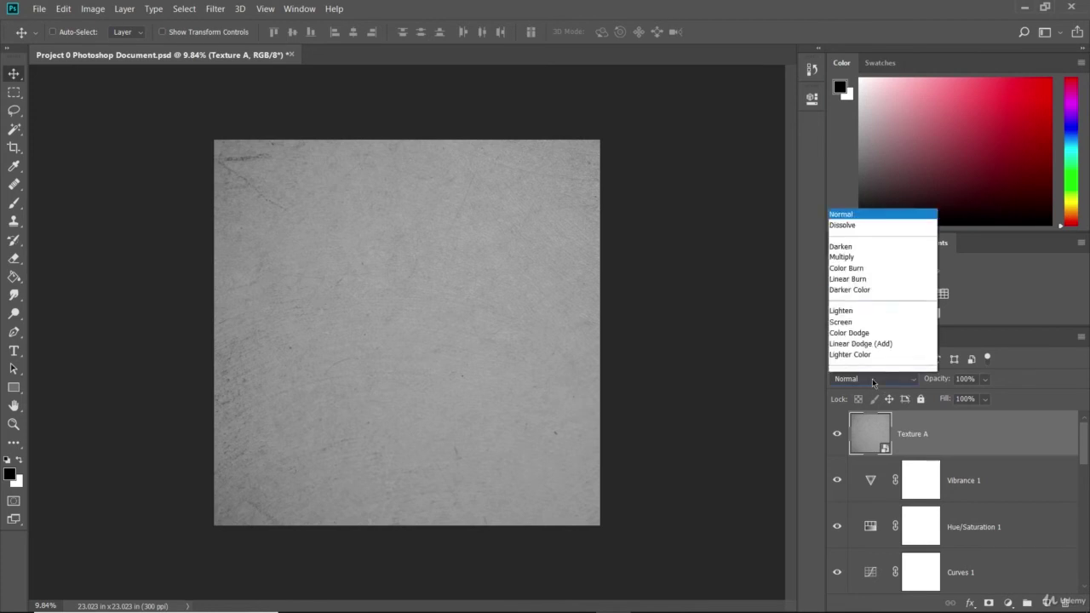
click(845, 203)
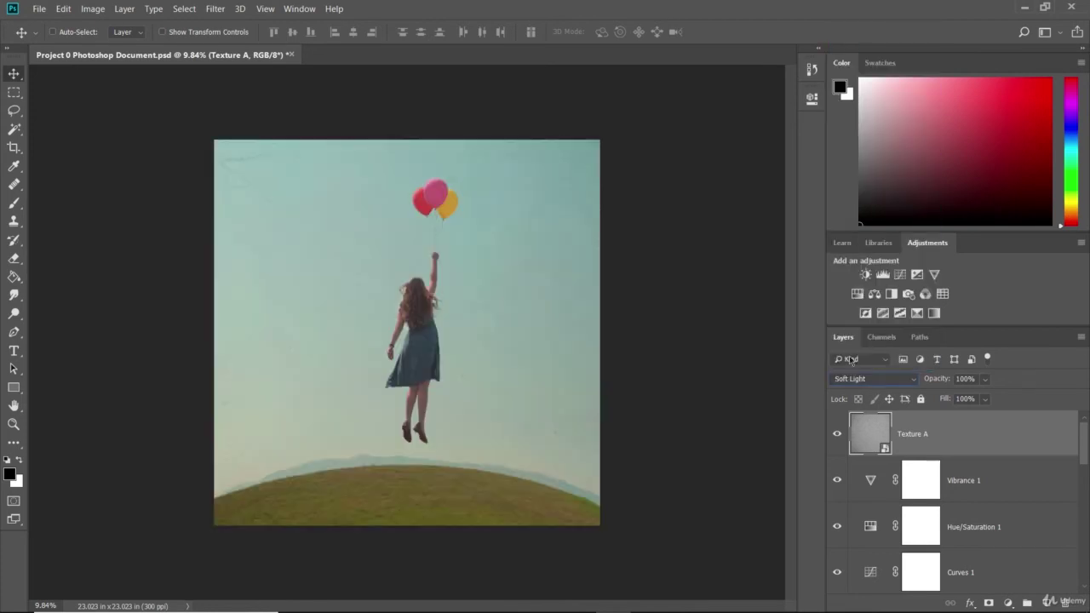
scroll(468, 232, up, 6)
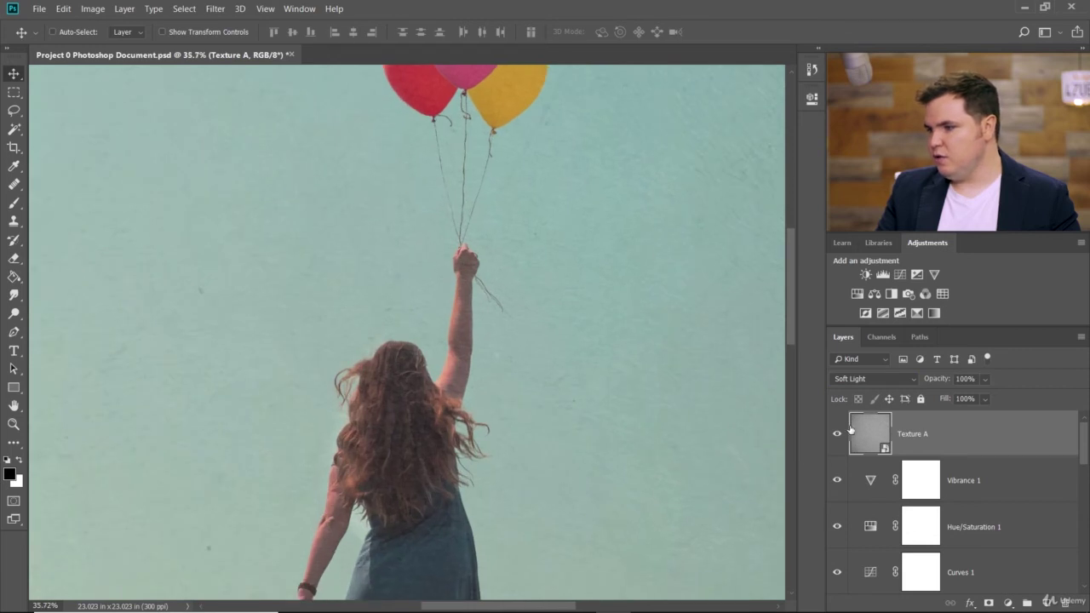
click(838, 434)
click(838, 435)
click(837, 435)
click(838, 437)
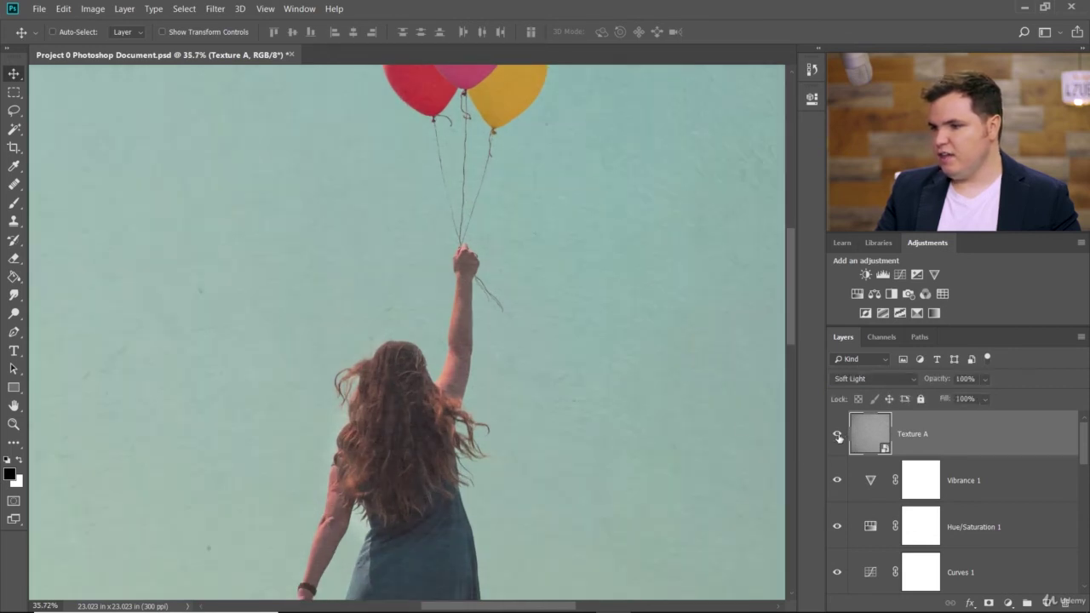
scroll(625, 426, down, 5)
scroll(571, 430, up, 1)
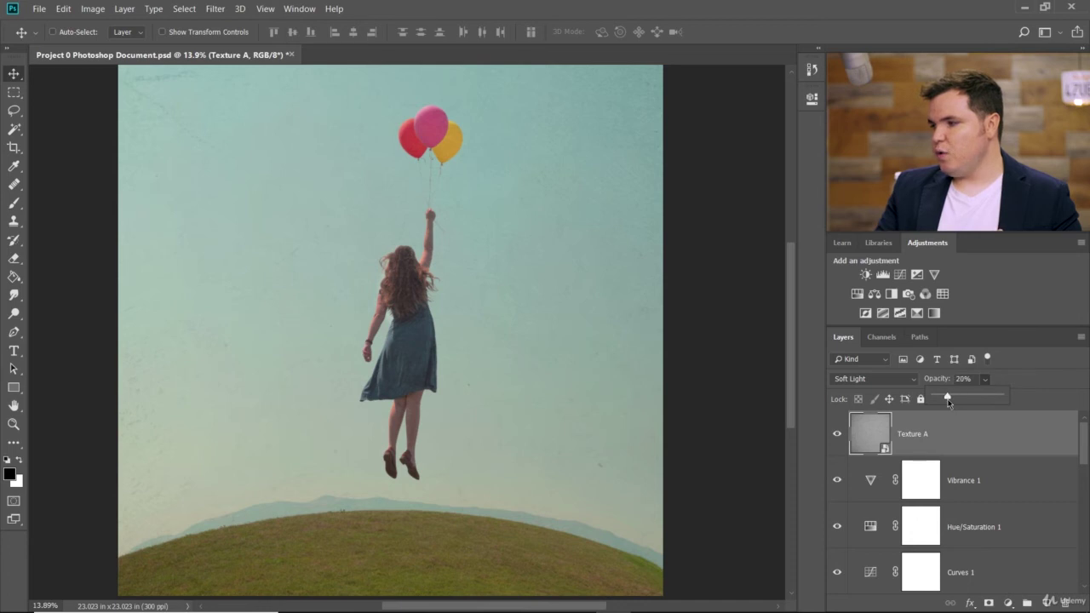
Try Texture A at 10% opacity and compare the sky beside the girl's hair with and without it.
drag(948, 402, 941, 399)
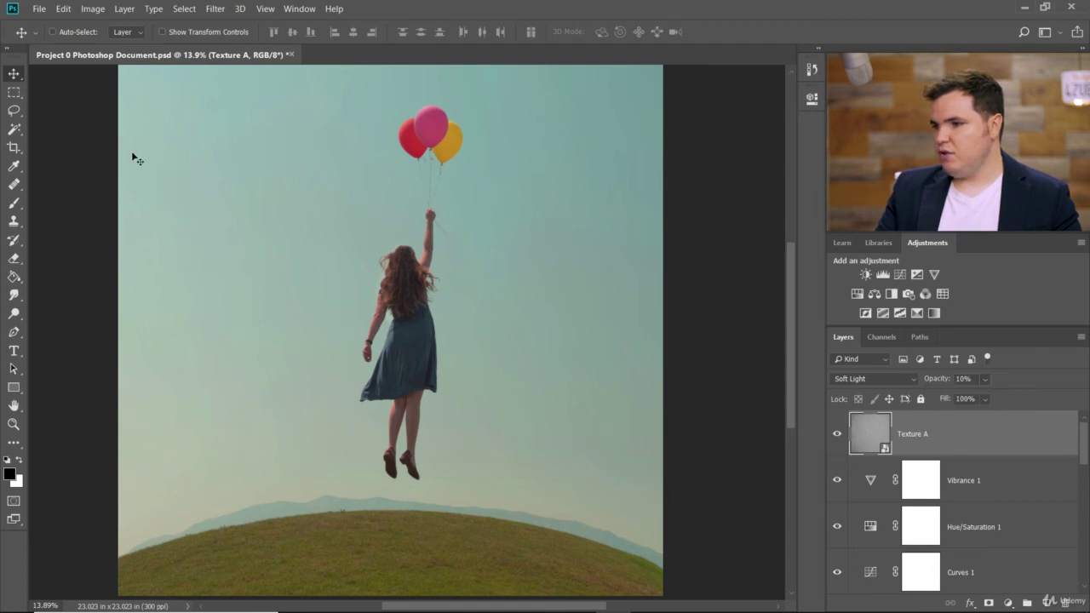
scroll(300, 198, up, 3)
scroll(390, 261, up, 6)
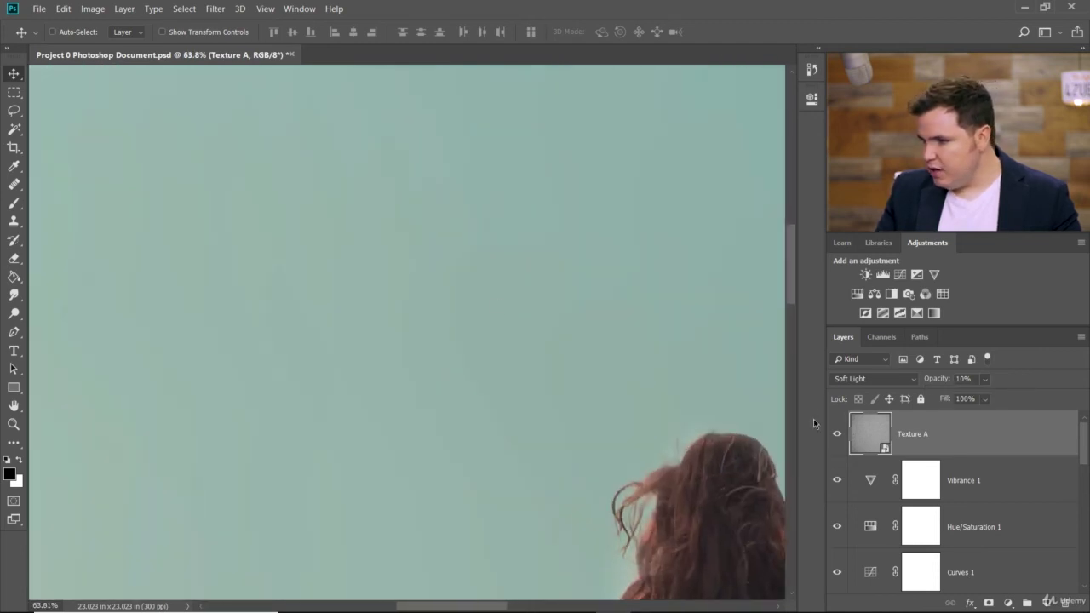
click(837, 435)
click(836, 435)
click(836, 435)
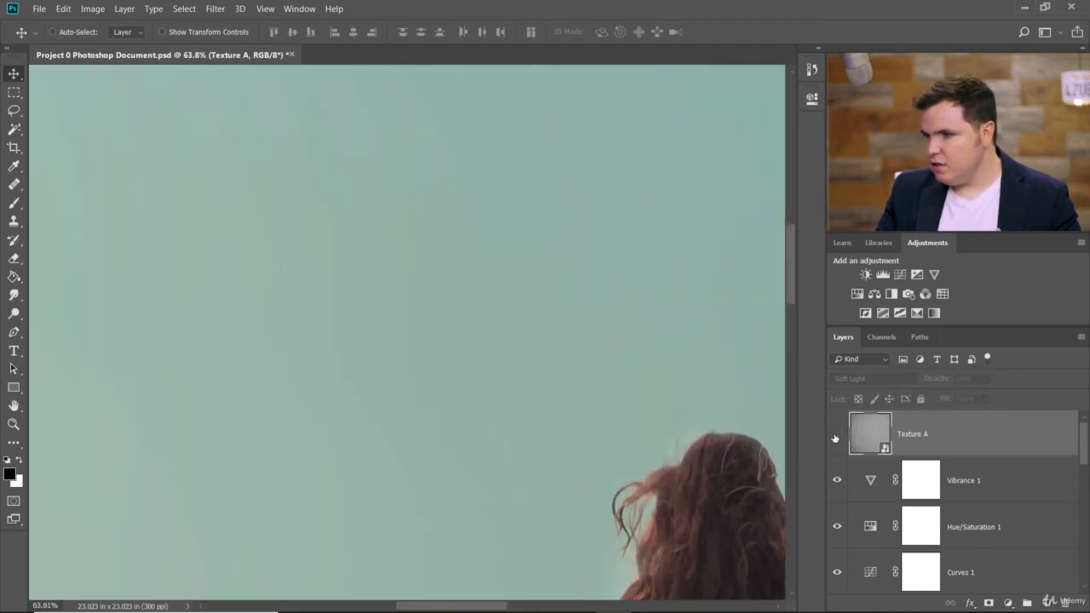
click(837, 435)
scroll(590, 365, down, 9)
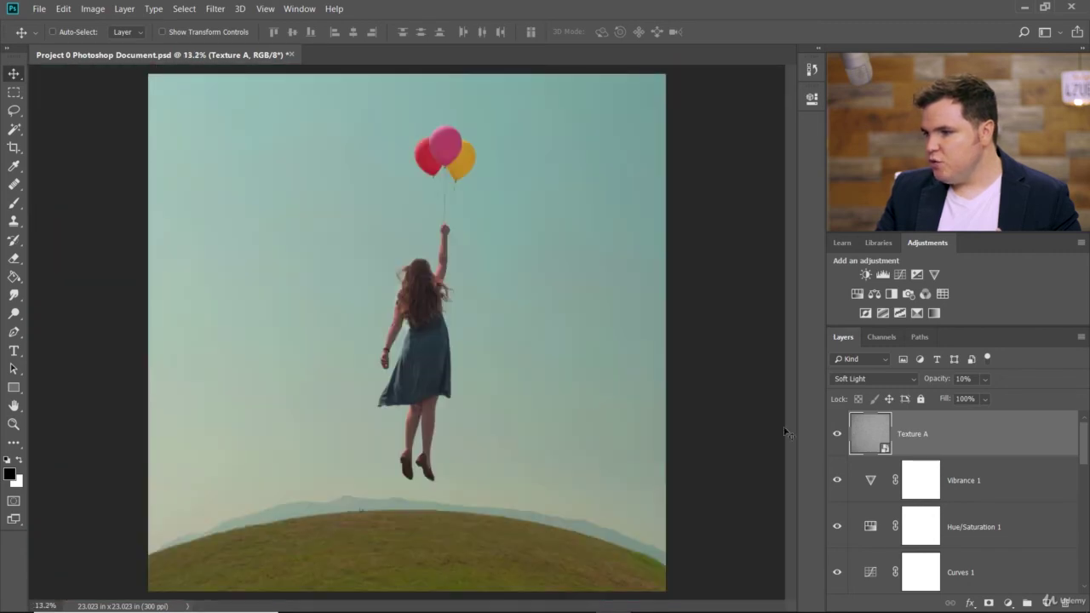
Set Texture A's opacity to 15% and compare the whole image with and without the texture.
click(837, 436)
click(836, 436)
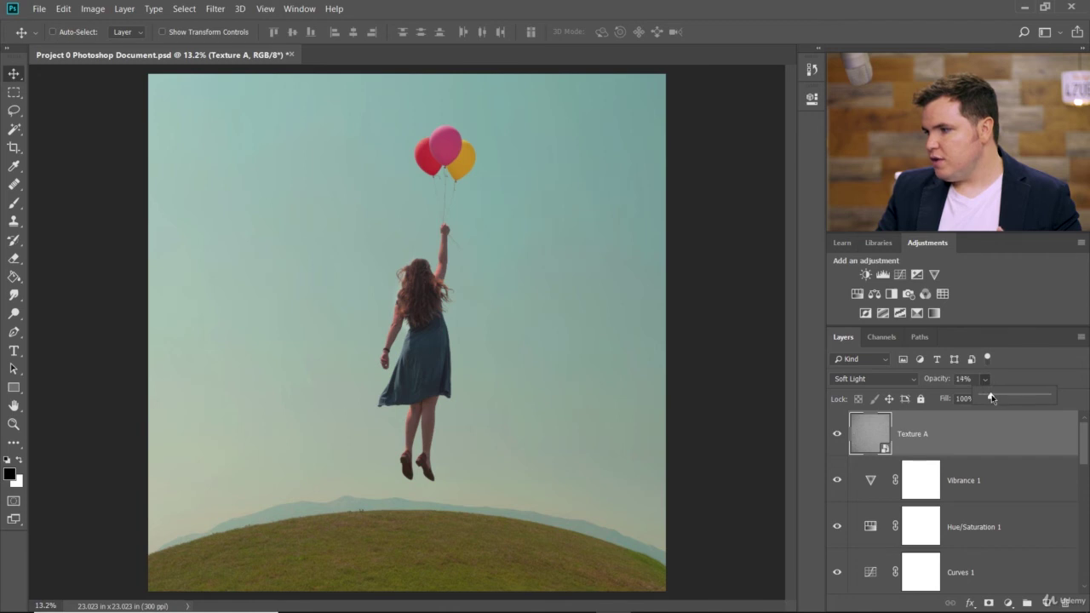
click(838, 436)
click(837, 435)
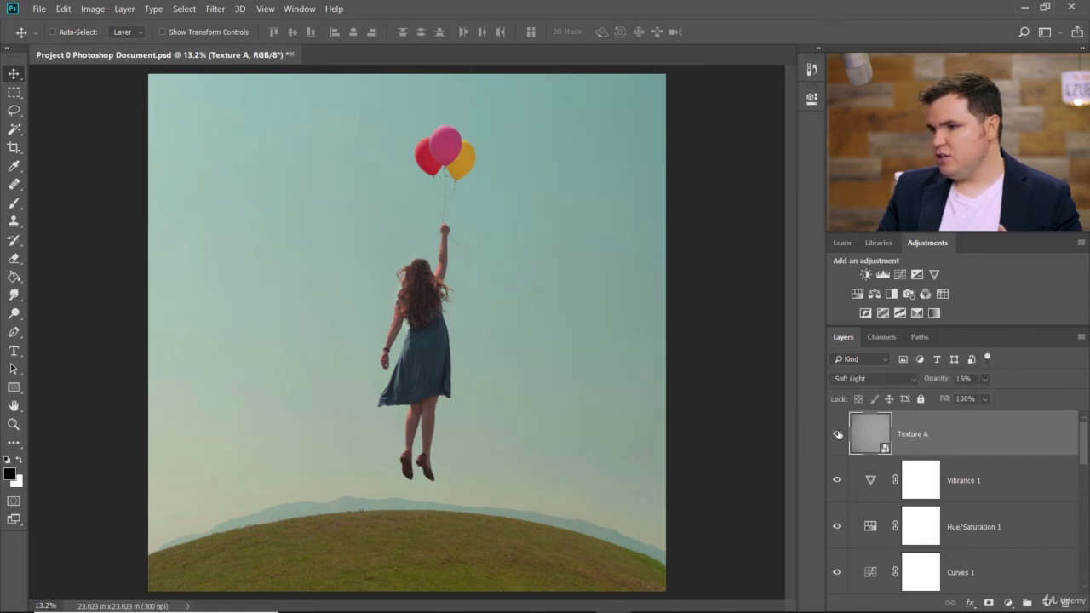
Place the Texture B image as an embedded layer above Texture A, covering the canvas.
click(40, 10)
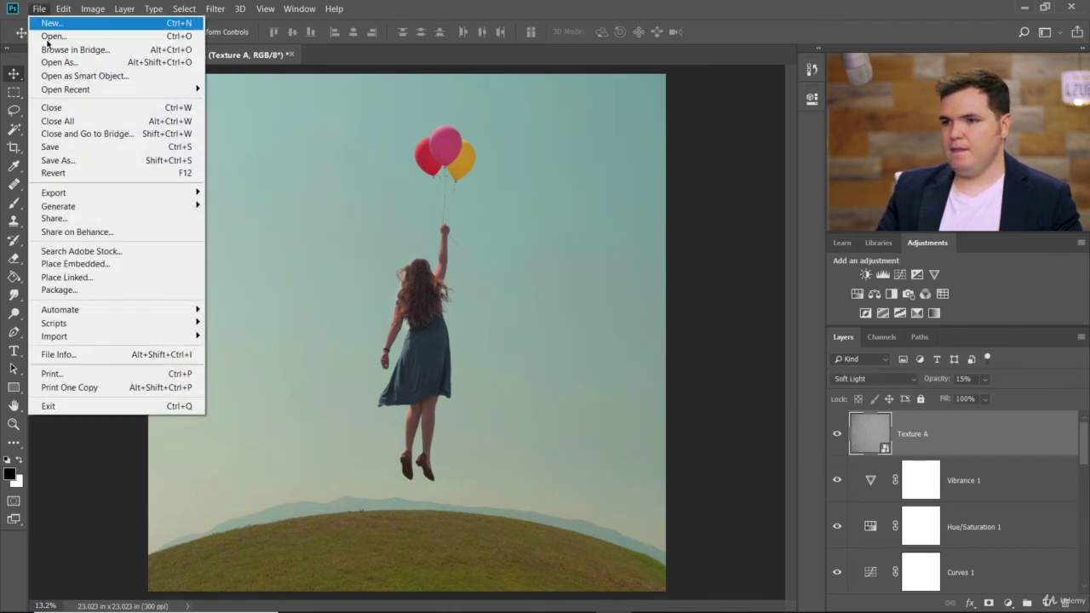
click(99, 265)
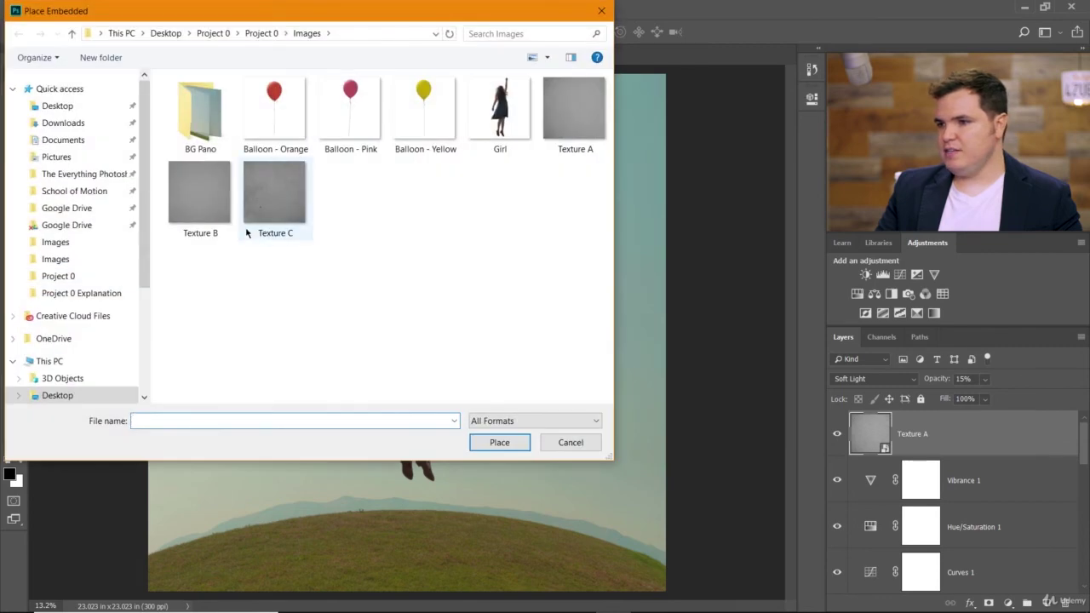
click(205, 206)
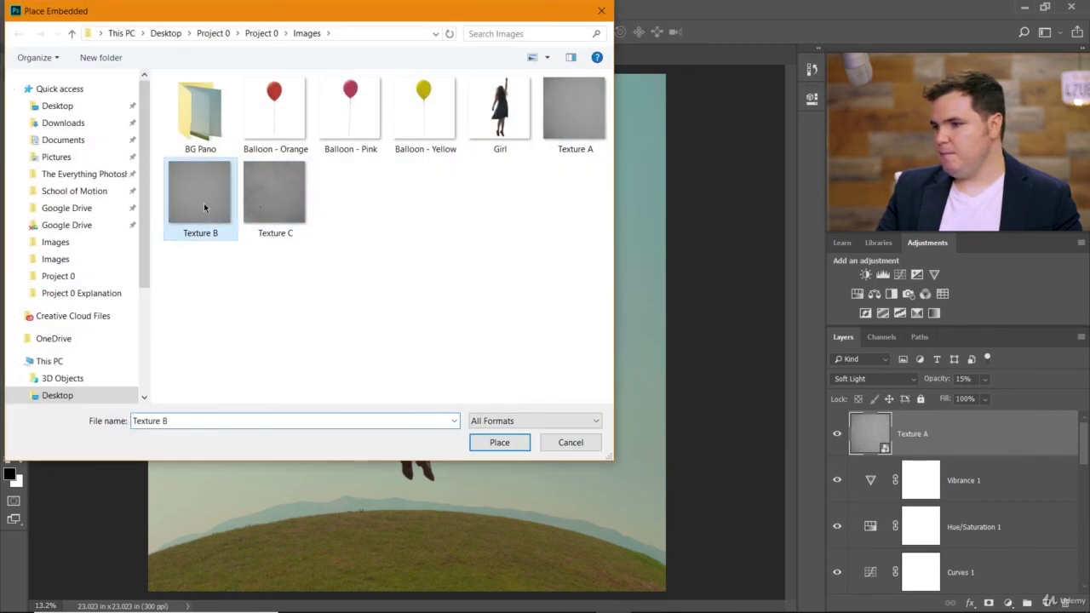
click(502, 442)
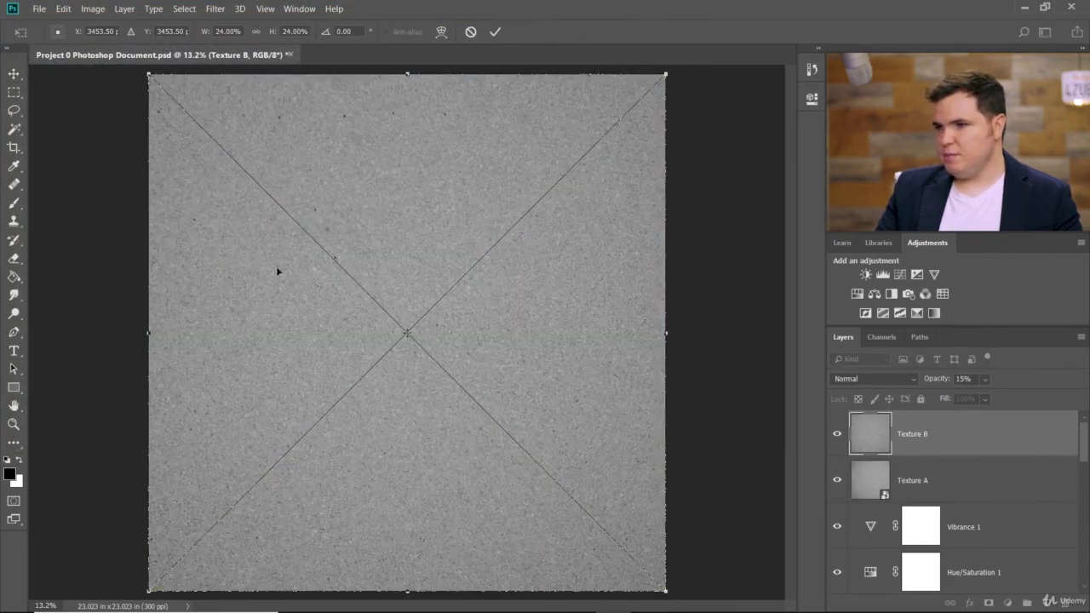
Set Texture B's blend mode to Overlay and its opacity to 8%, and commit the placement.
click(883, 380)
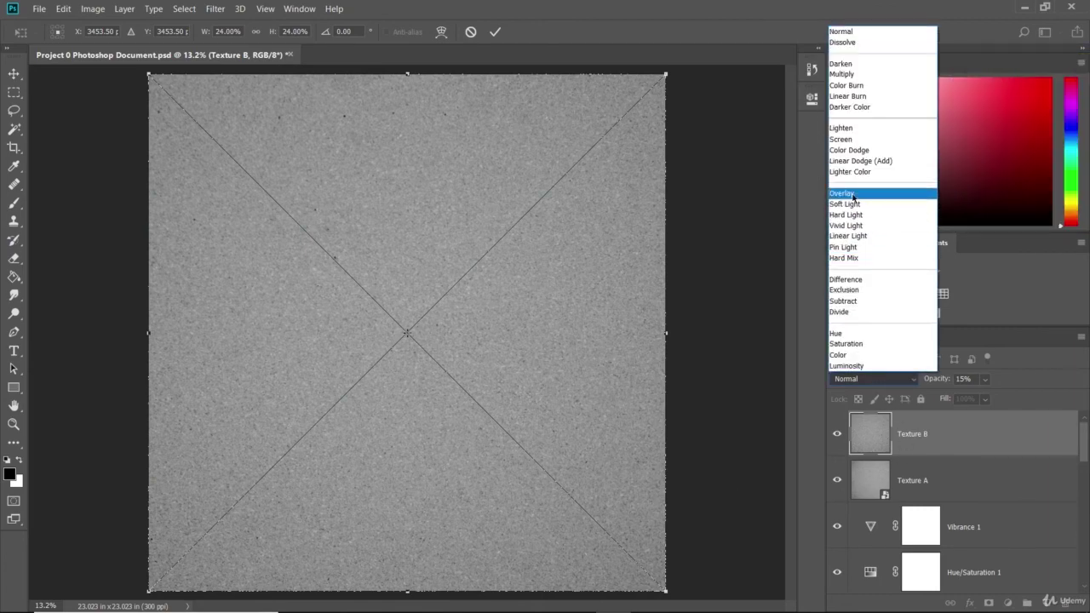
click(853, 195)
click(894, 380)
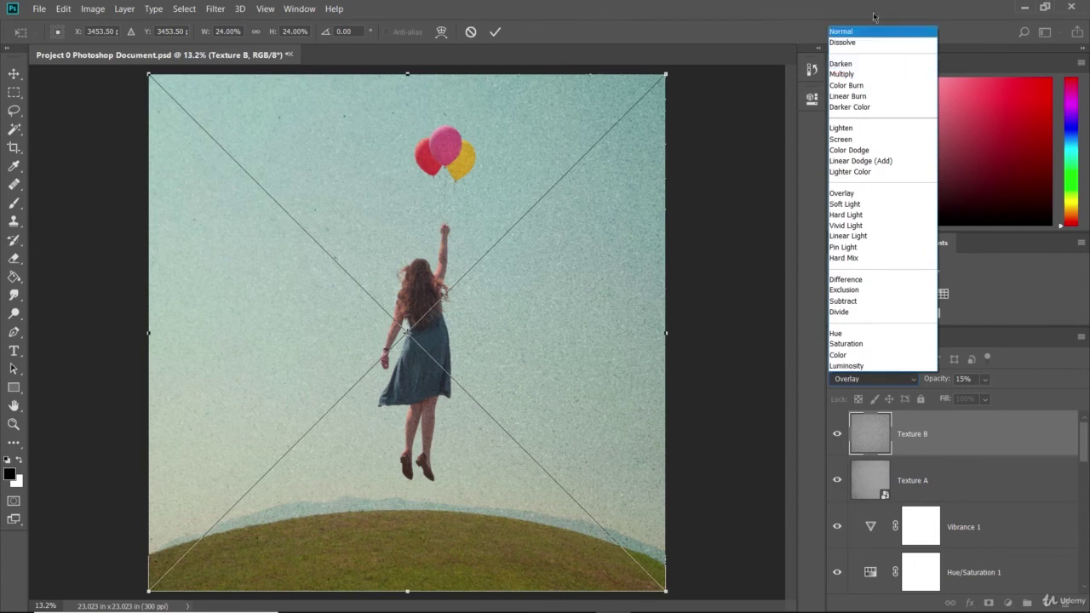
click(851, 193)
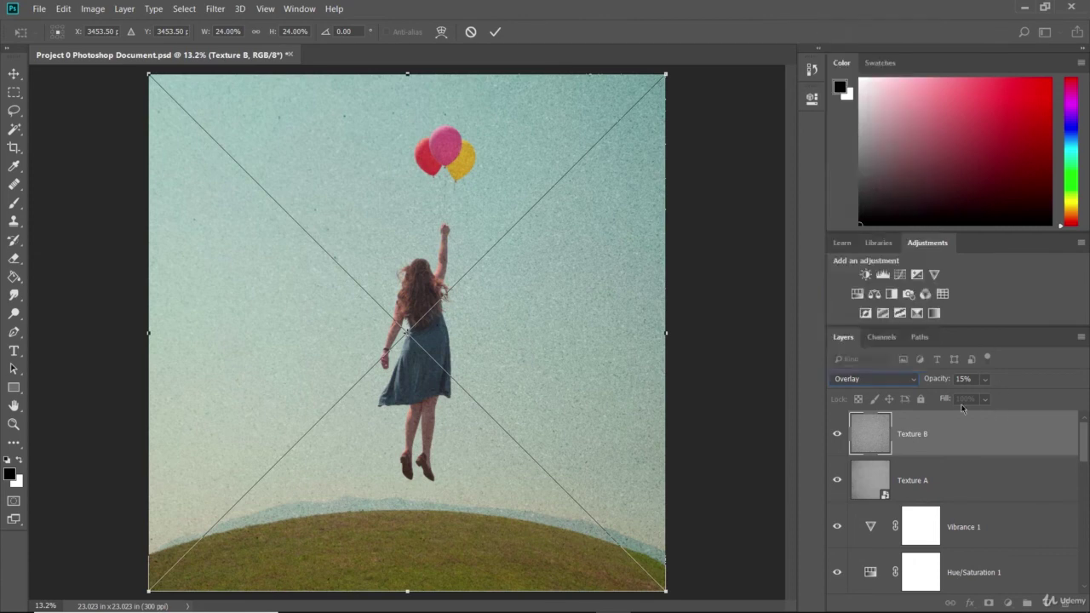
click(986, 381)
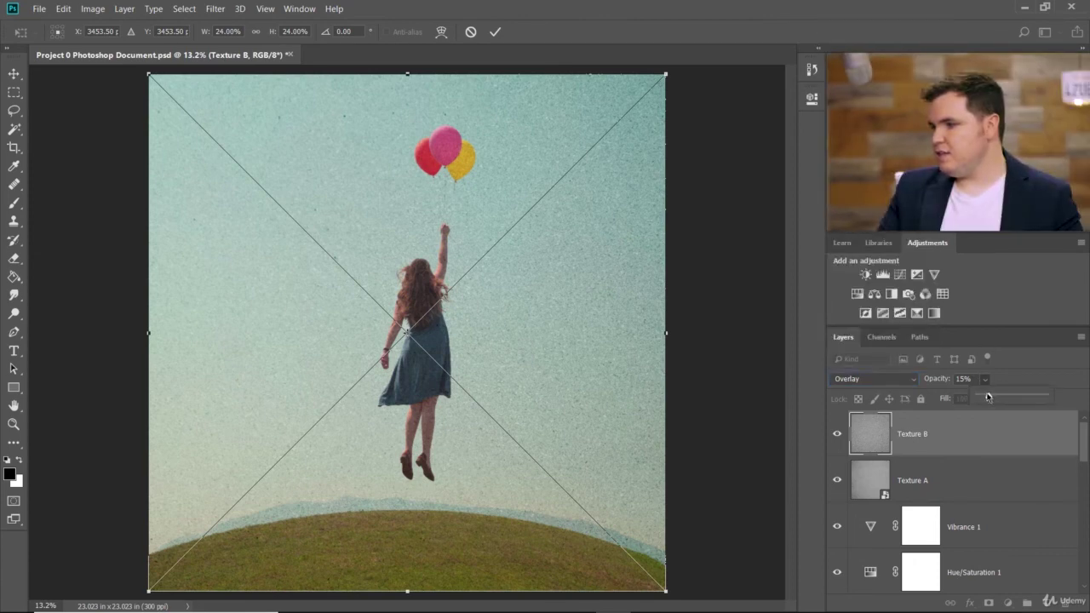
drag(994, 400, 984, 398)
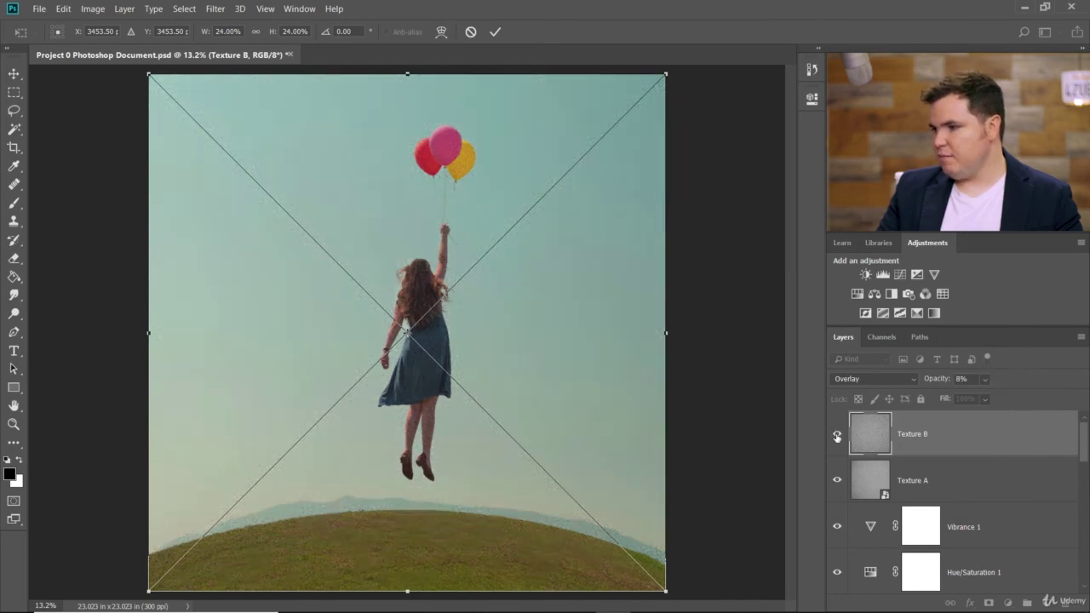
click(495, 32)
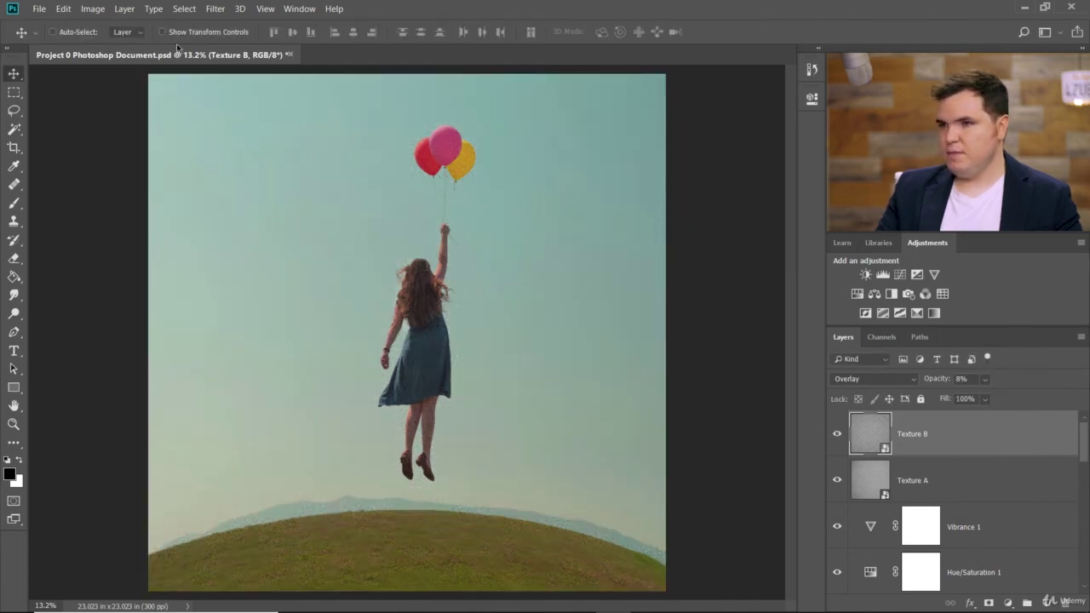
Place the Texture C image as an embedded layer above Texture B, covering the canvas.
click(38, 9)
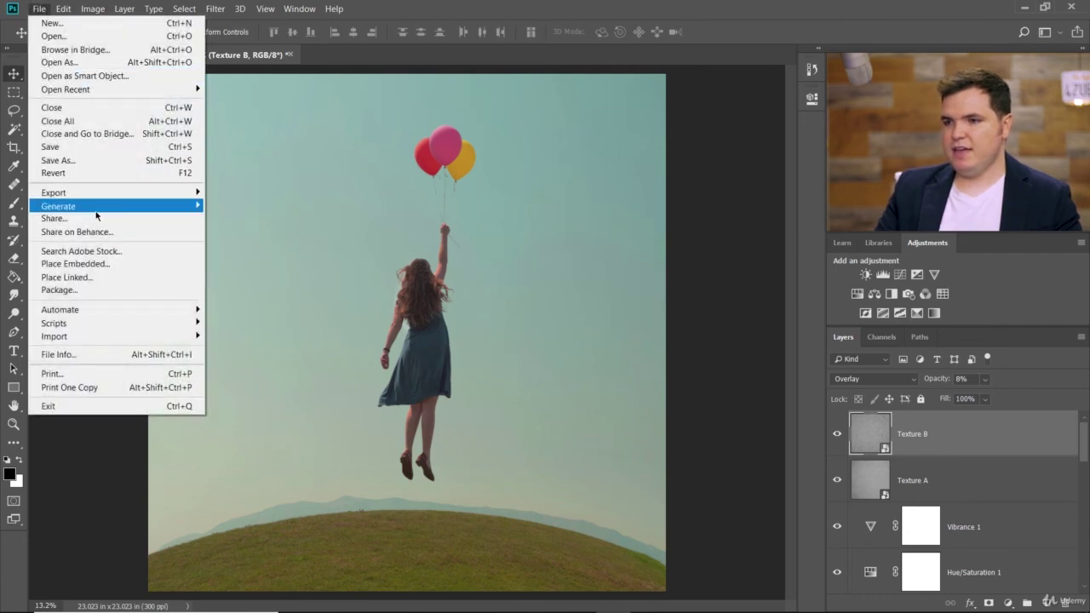
click(102, 266)
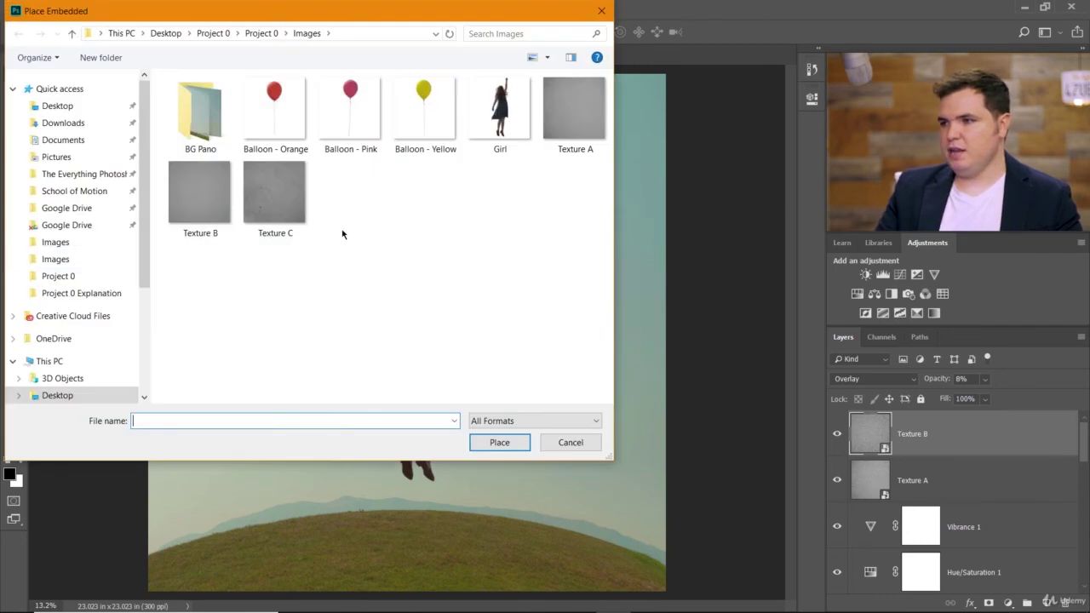
click(282, 205)
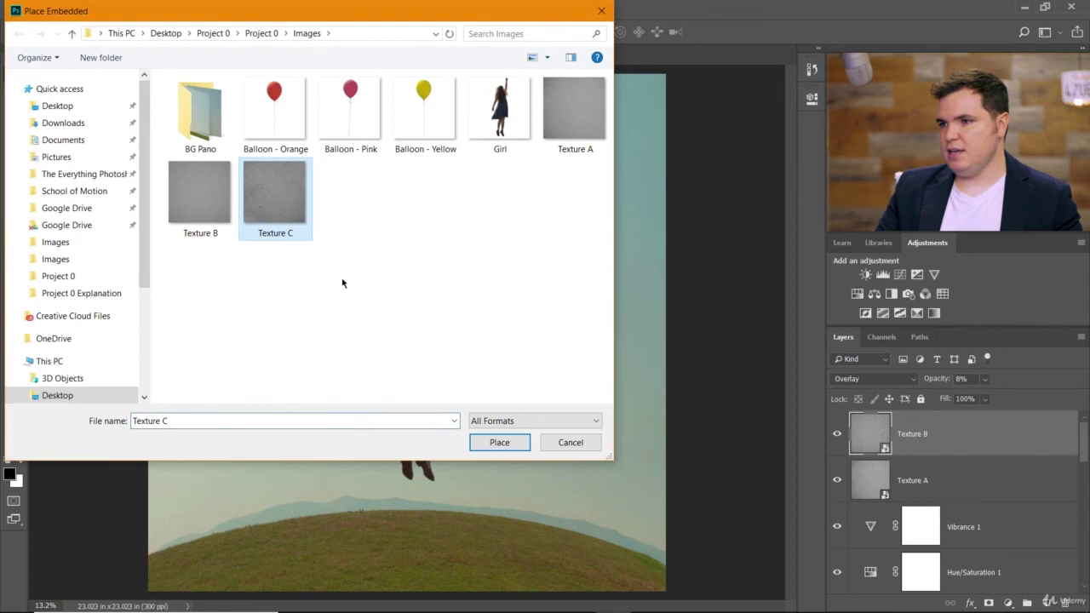
click(498, 442)
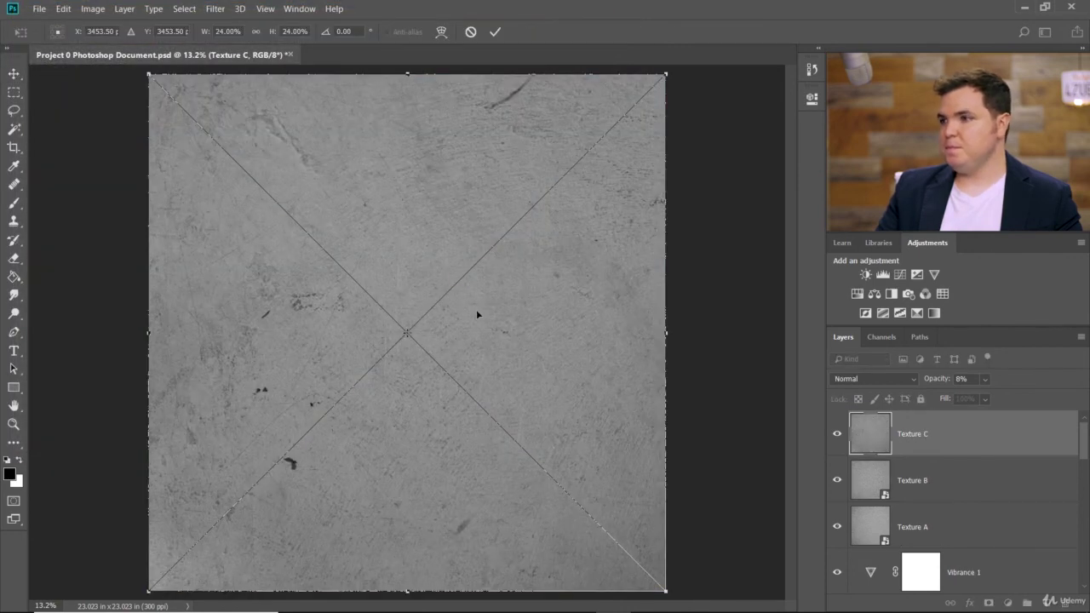
Set Texture C's blend mode to Soft Light and its opacity to 15%, commit the placement, and check the texture up close.
click(873, 378)
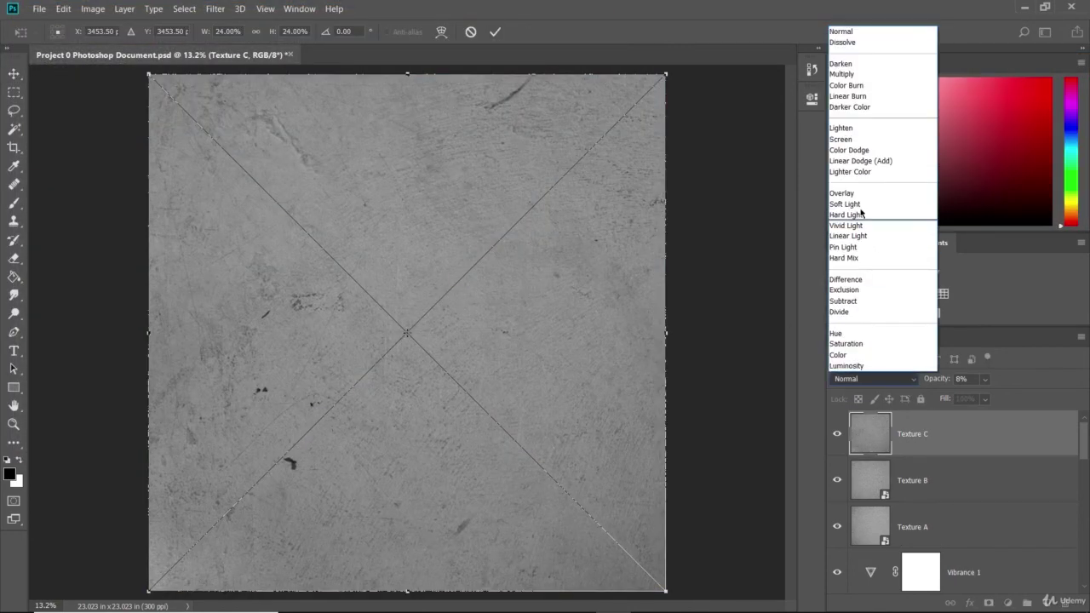
click(860, 204)
click(985, 384)
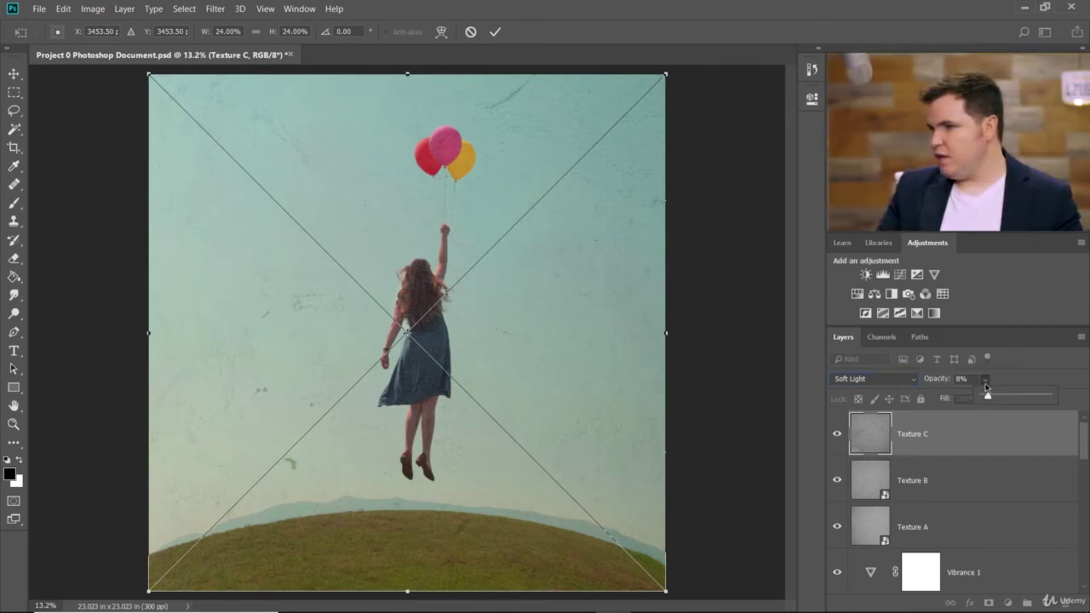
drag(980, 401, 1007, 401)
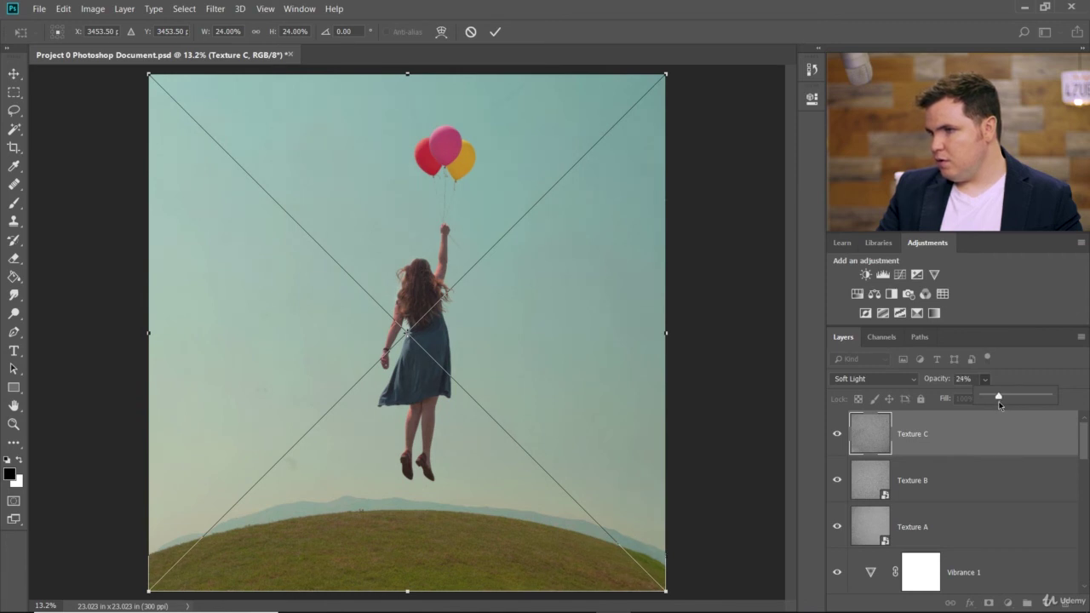
drag(993, 400, 993, 400)
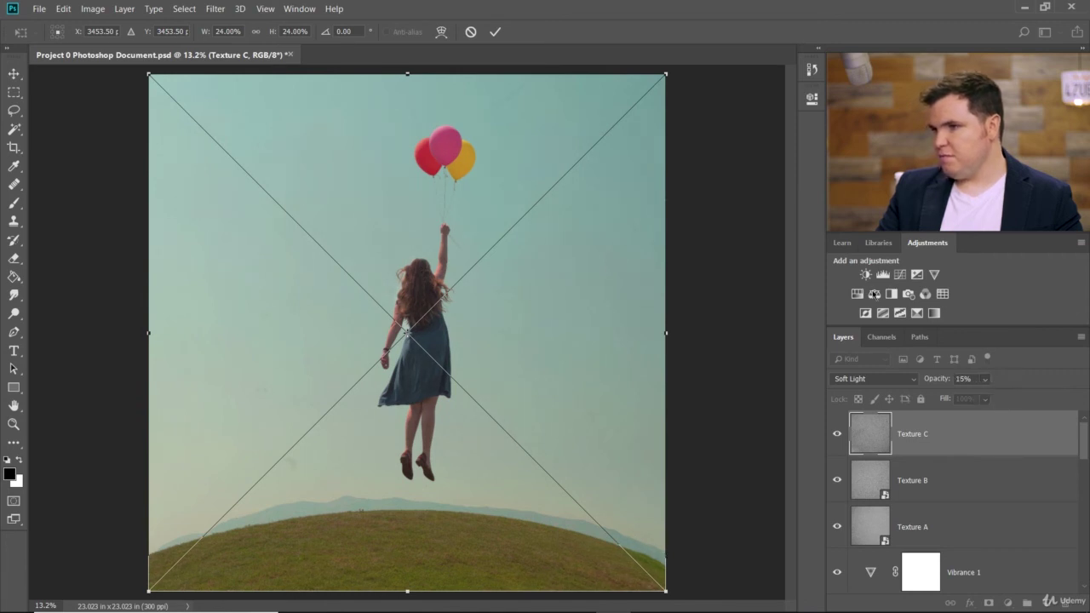
click(495, 31)
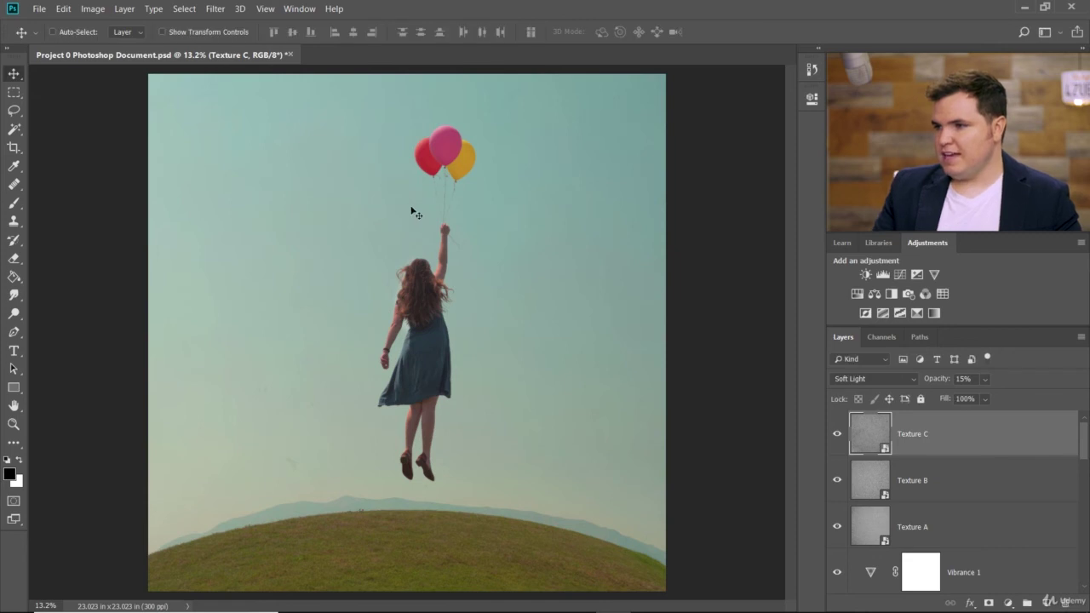
scroll(414, 212, up, 5)
scroll(411, 287, down, 5)
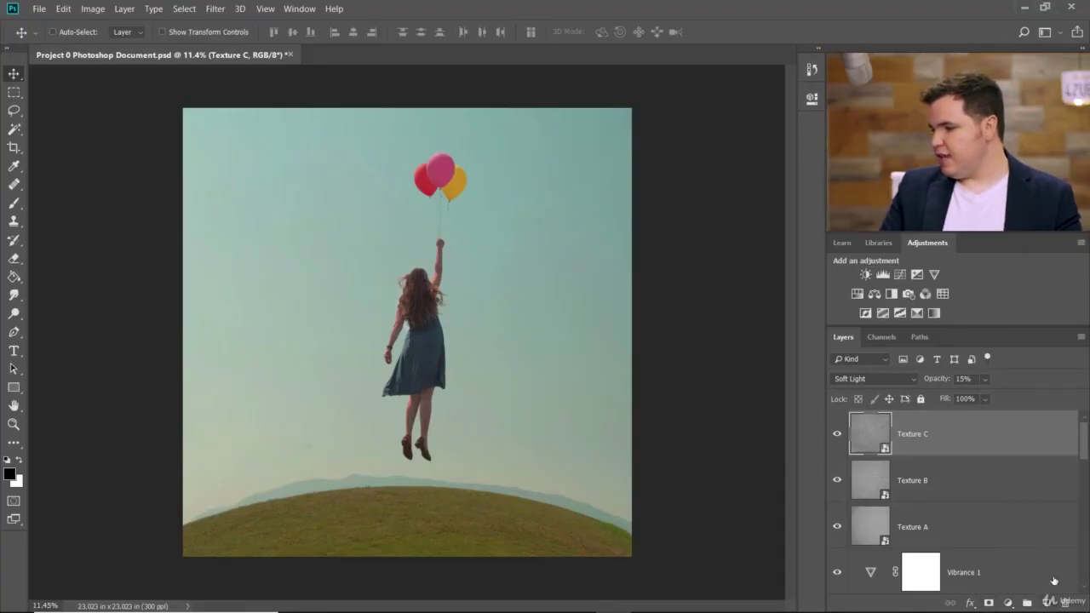
Add an empty layer above Texture C and ready a soft 5000 px brush with 0% hardness and black as the foreground colour.
click(1049, 602)
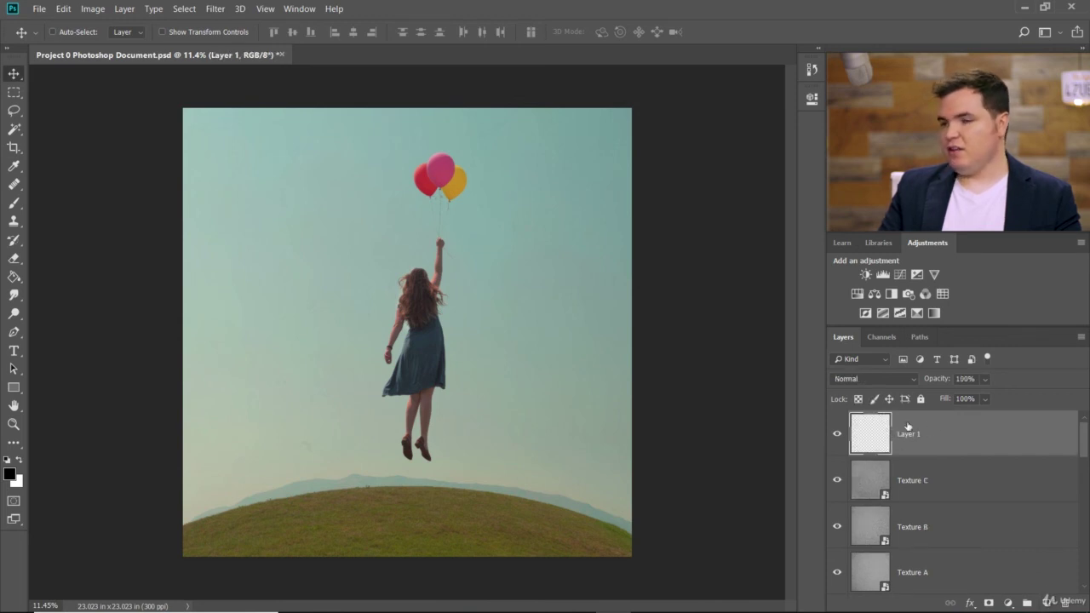
click(15, 204)
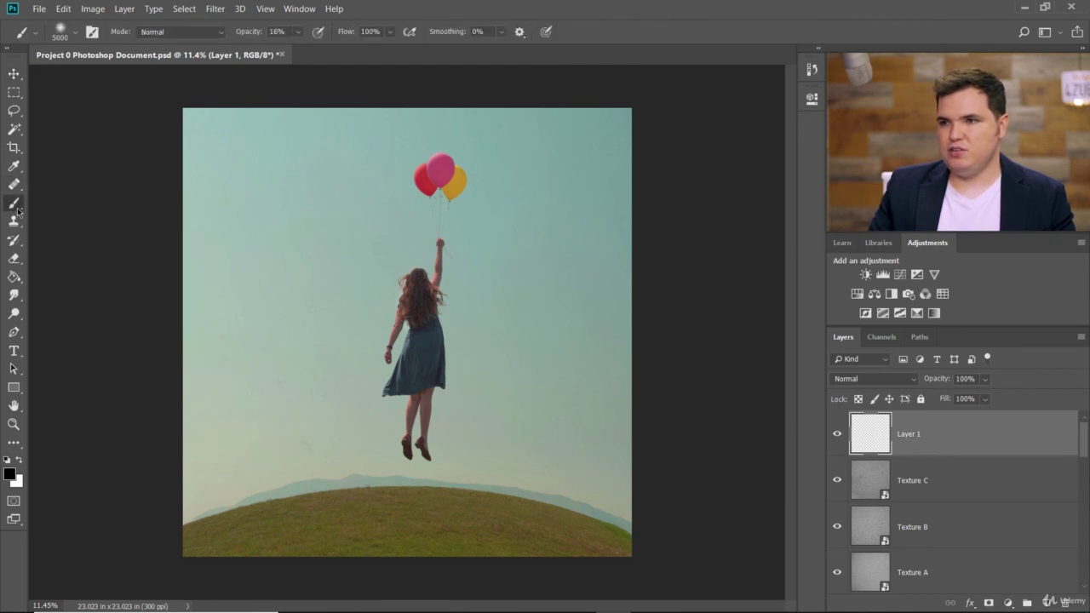
click(76, 36)
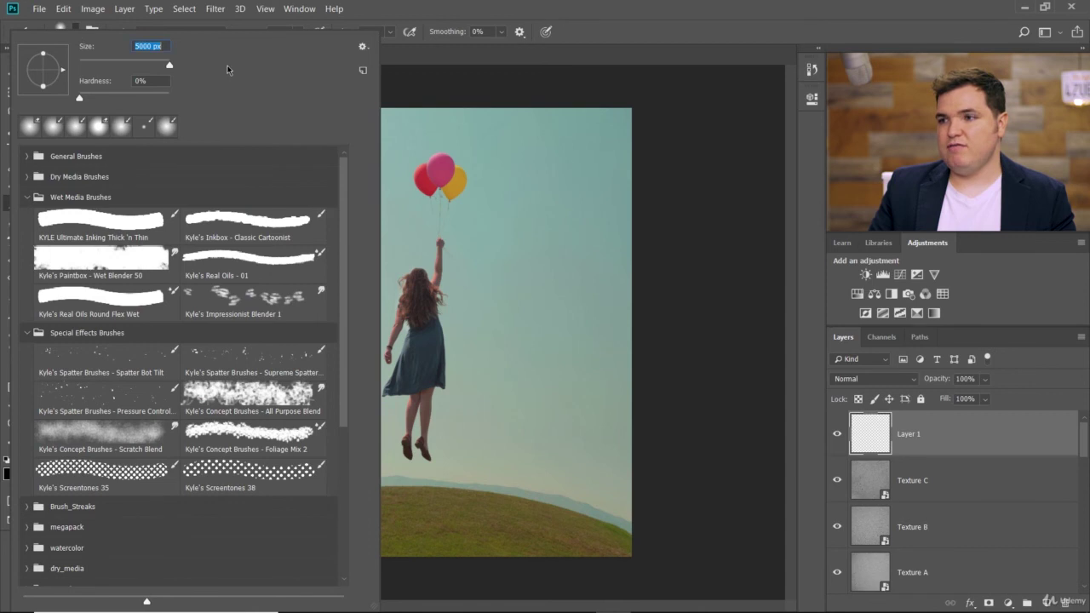
click(488, 17)
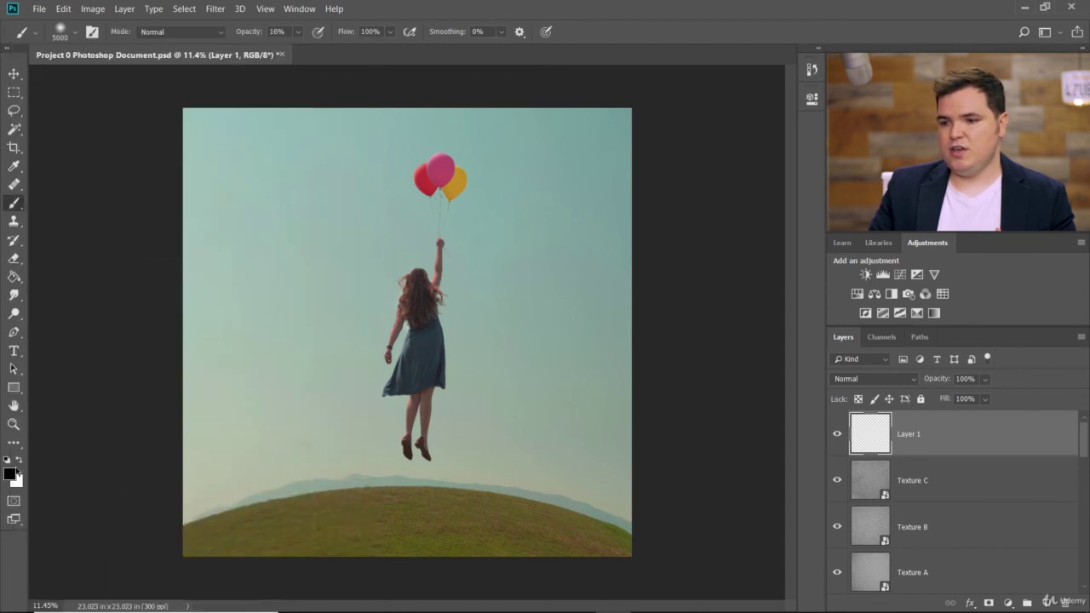
click(9, 474)
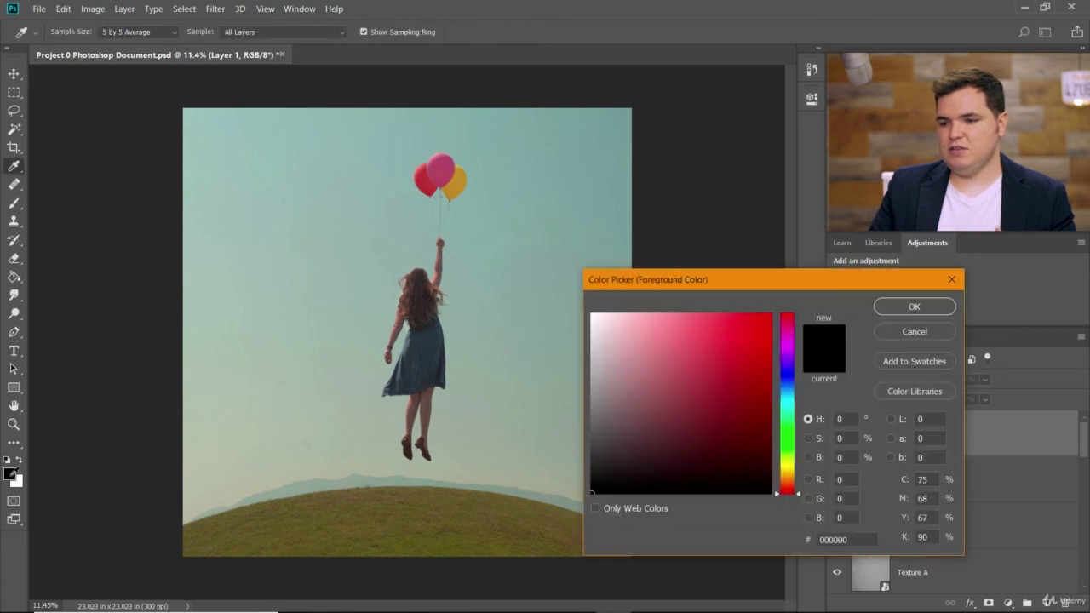
drag(636, 493, 636, 522)
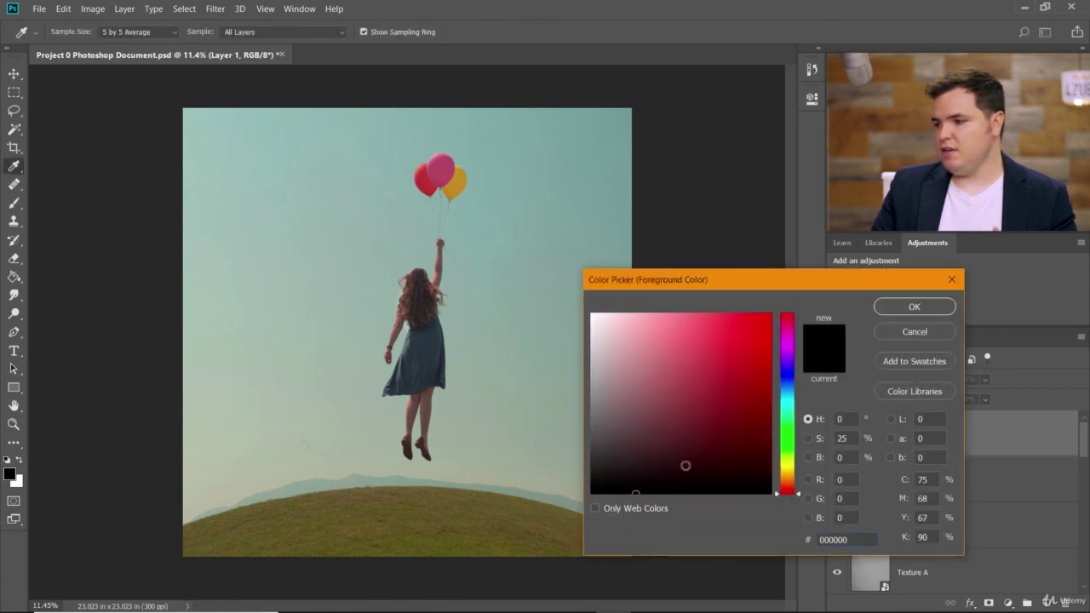
click(914, 307)
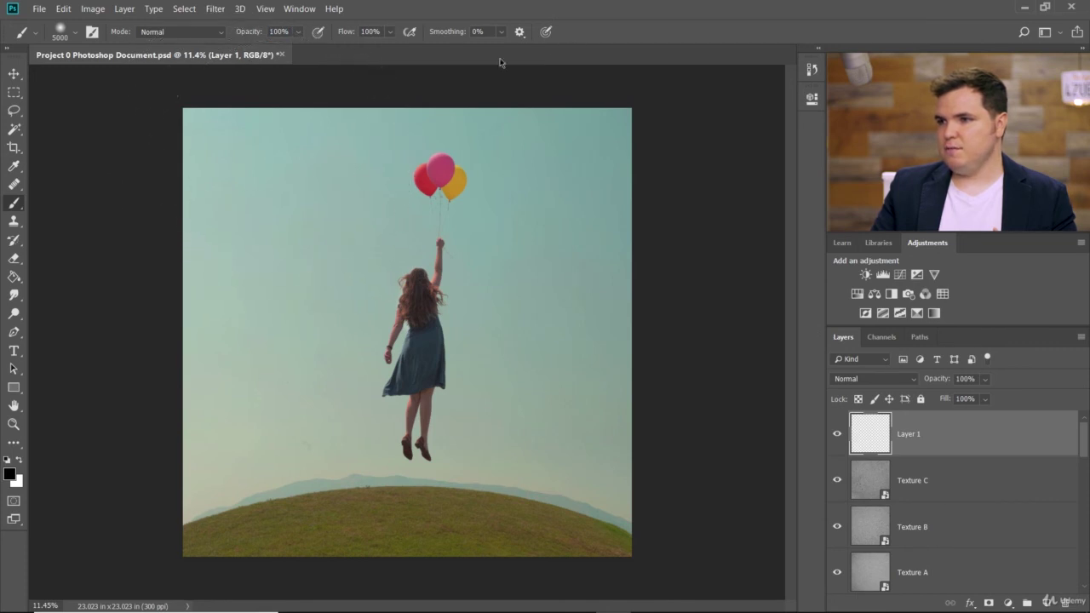
Undo a full-strength test dab and paint a dark vignette around the image's edges with the brush at 14% opacity.
click(281, 85)
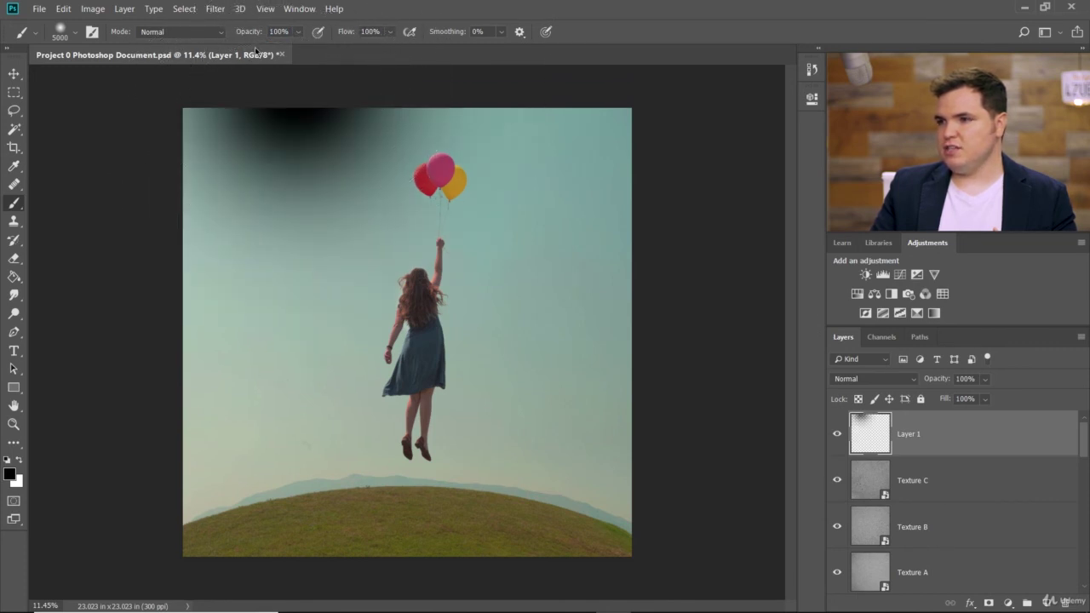
key(ctrl+z)
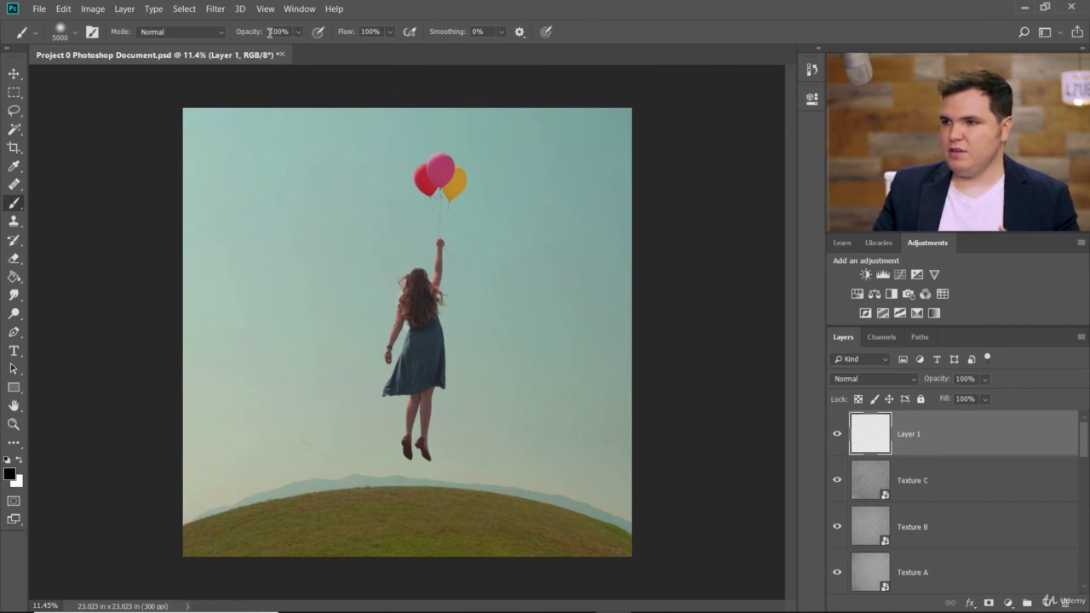
click(299, 34)
drag(312, 50, 256, 51)
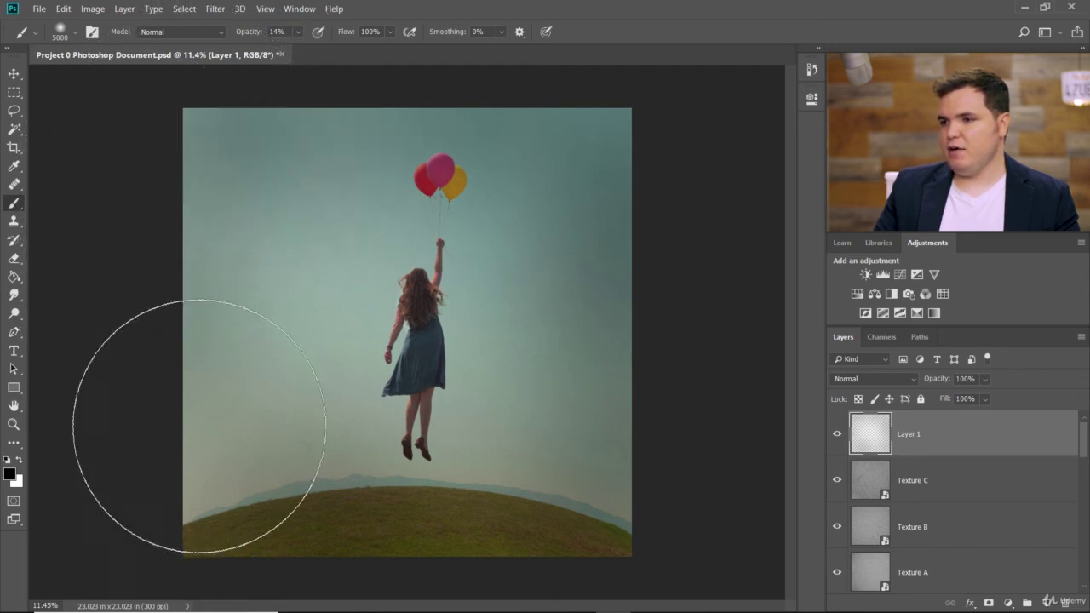
mouse_move(199, 426)
mouse_down()
mouse_move(158, 523)
mouse_move(244, 572)
mouse_move(389, 584)
mouse_move(645, 524)
mouse_up()
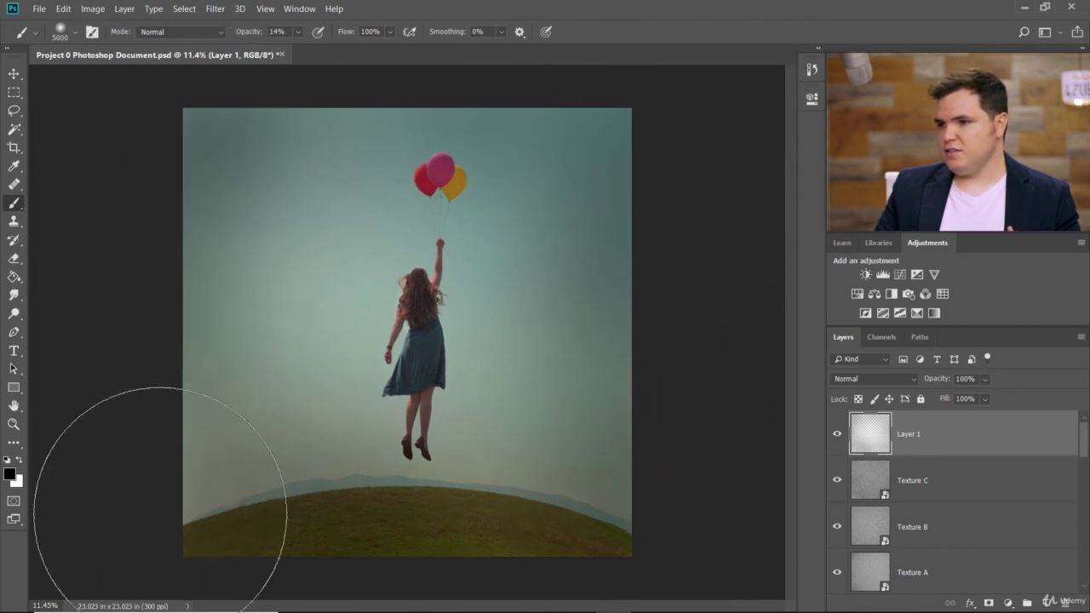
mouse_move(183, 540)
mouse_down()
mouse_move(530, 567)
mouse_move(535, 555)
mouse_up()
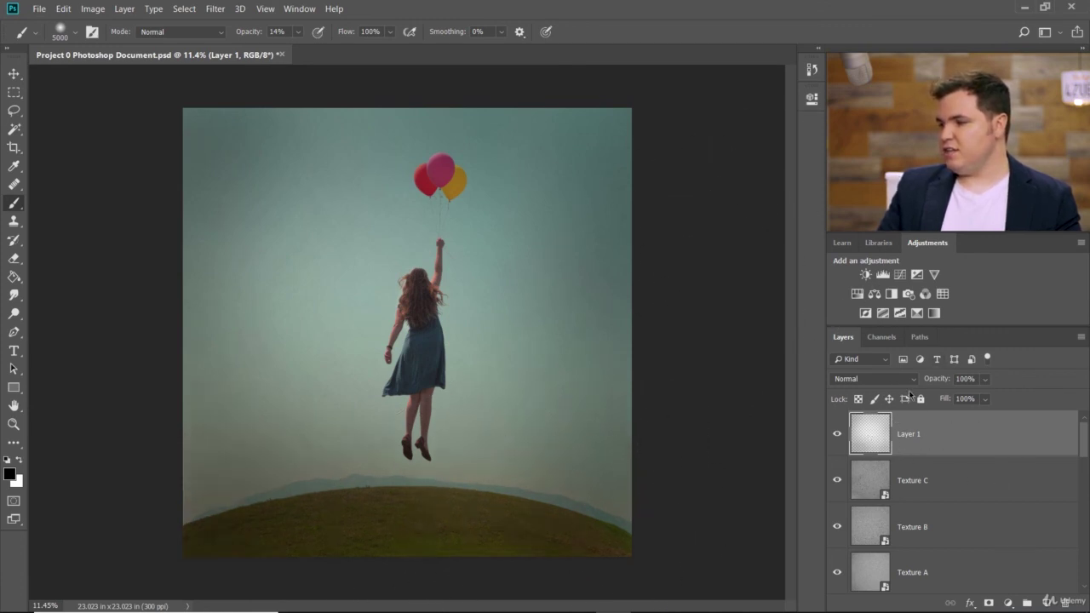
Set the vignette layer's blend mode to Soft Light and compare the image with and without the vignette.
click(859, 381)
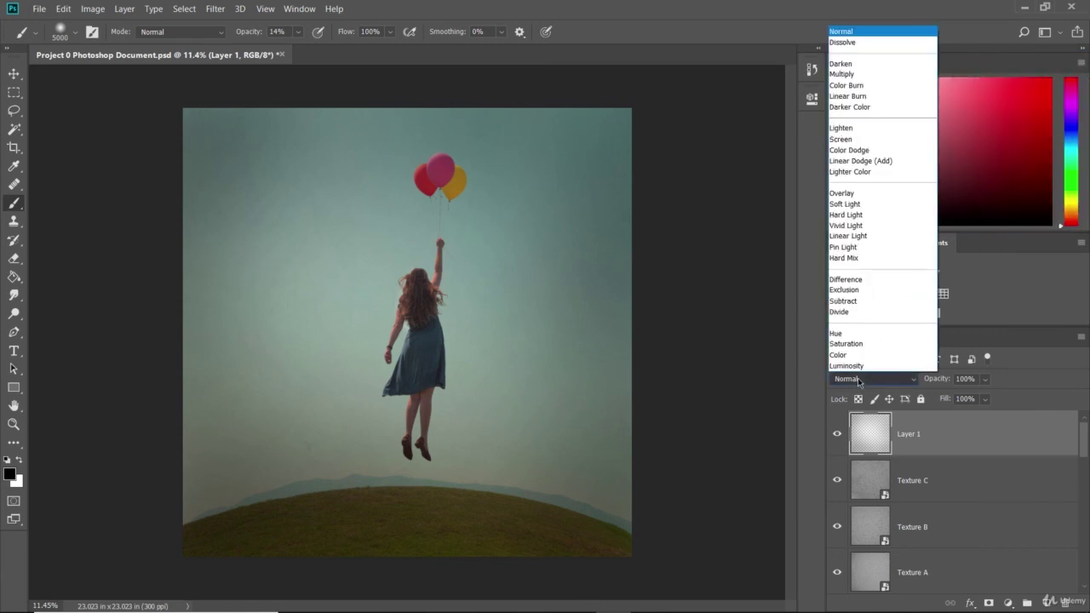
click(857, 204)
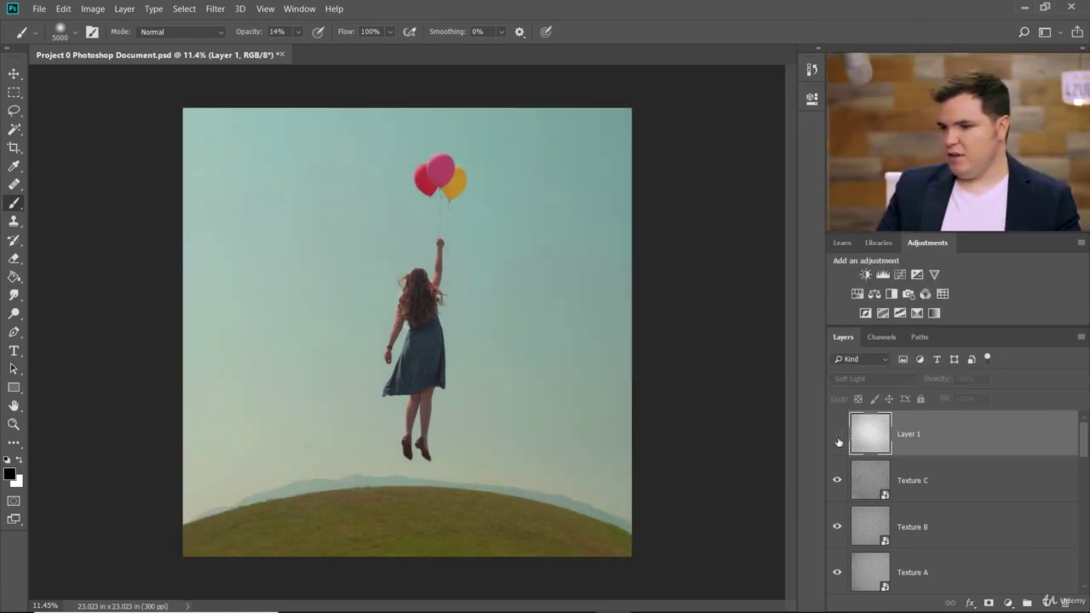
click(838, 437)
click(839, 438)
click(839, 438)
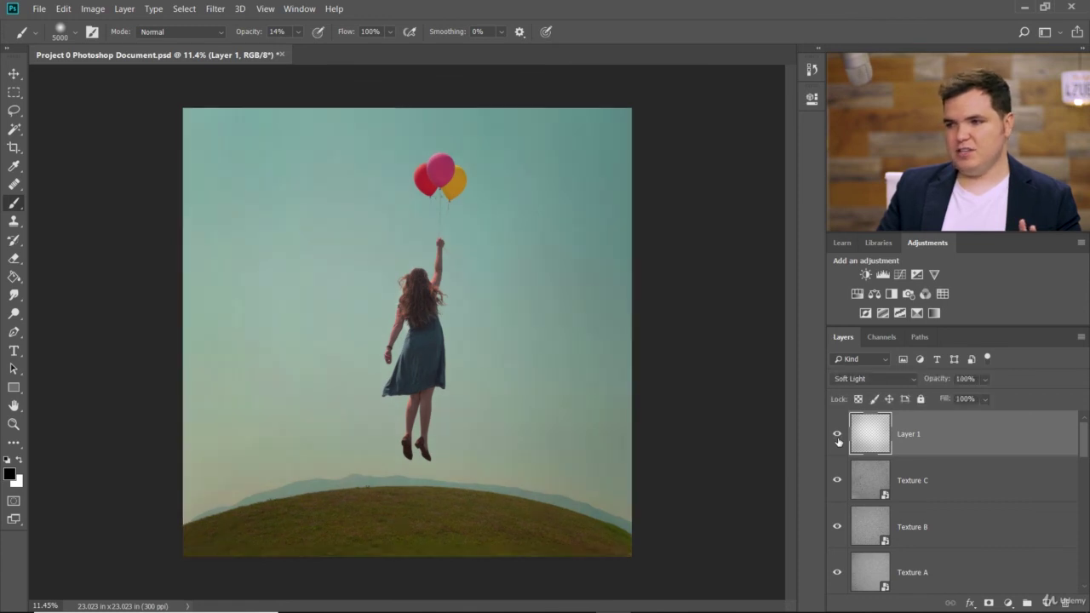
click(838, 438)
click(838, 437)
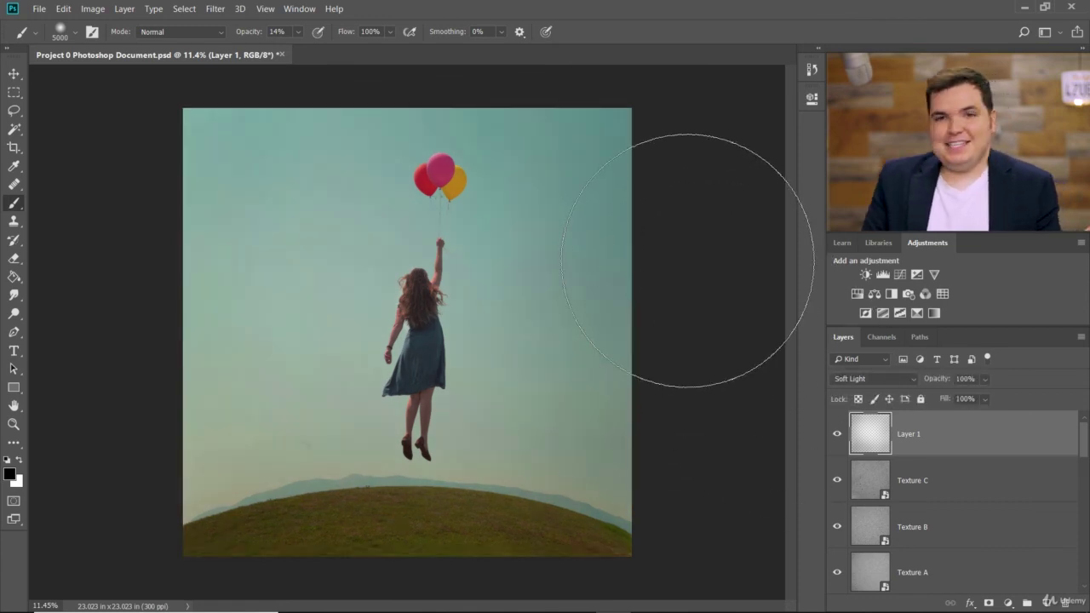